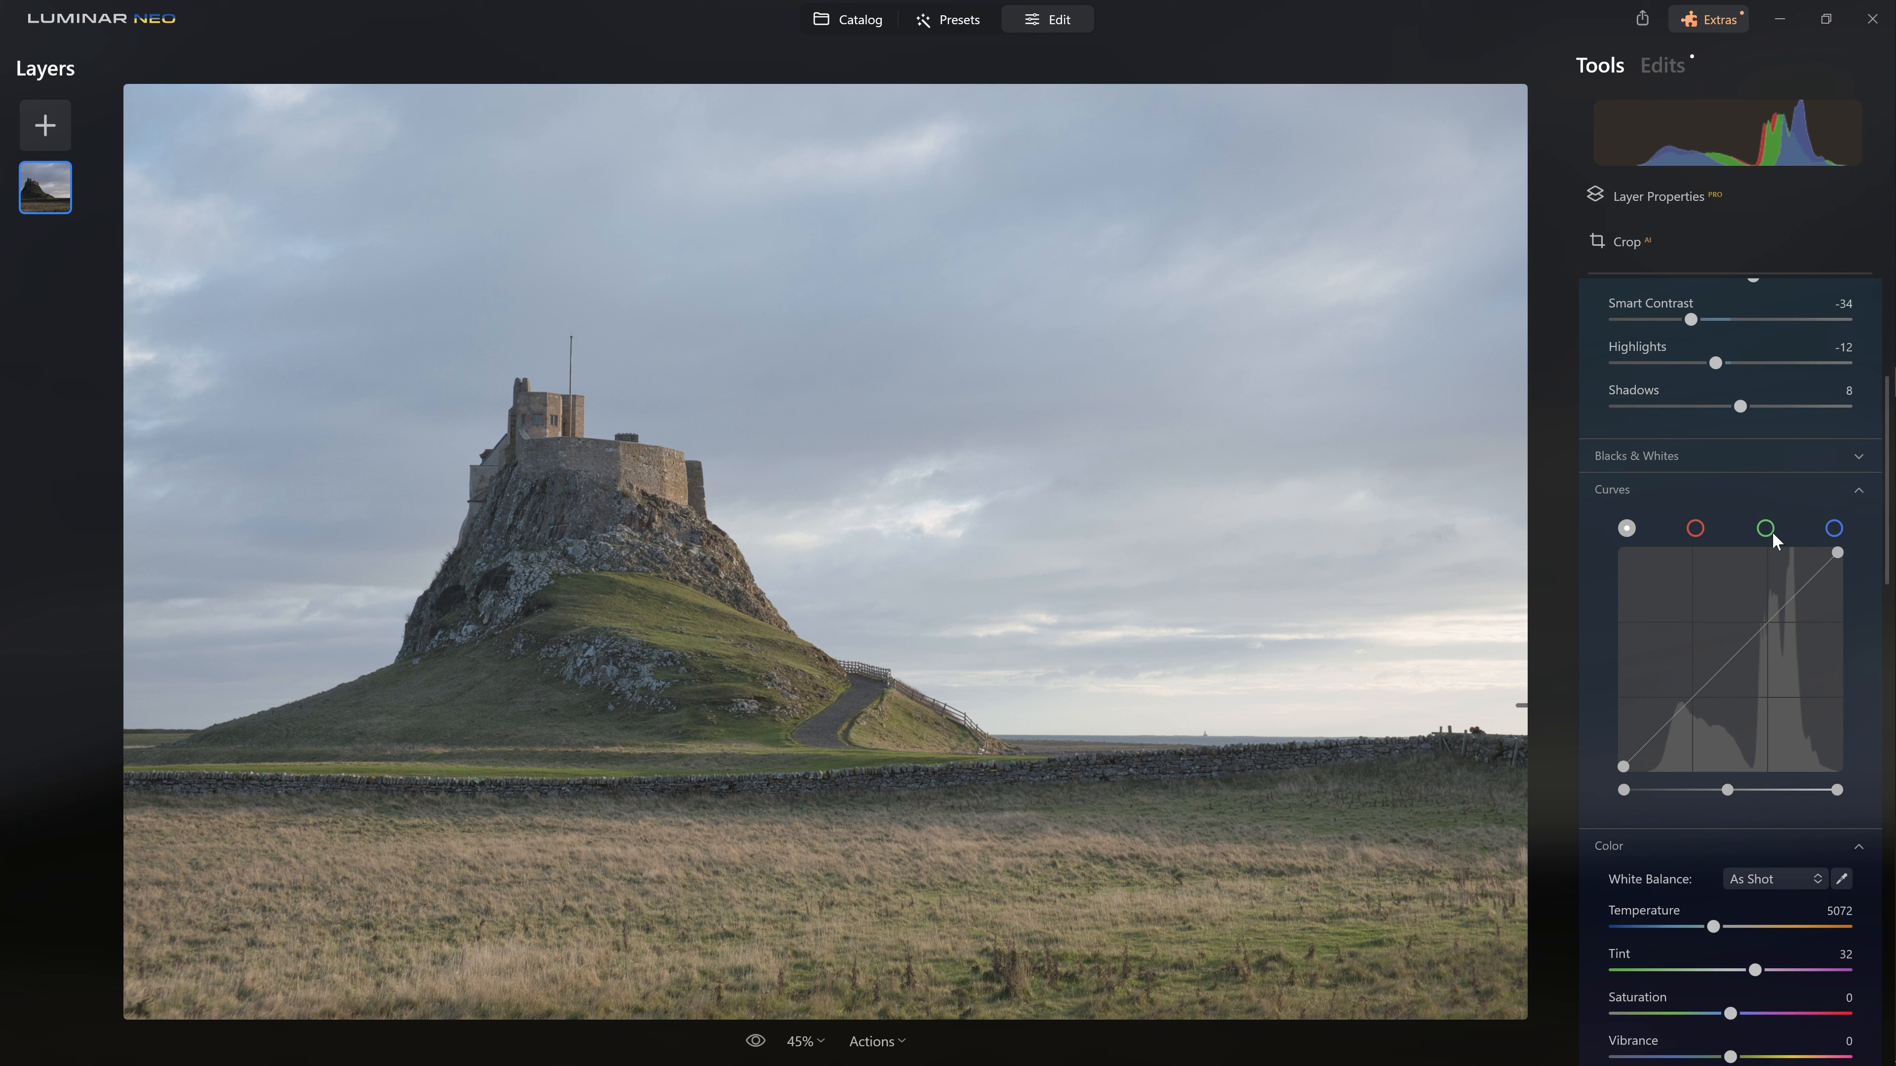
- Try lowering Blacks to the minimum and raising Whites to the maximum in the Blacks & Whites settings
{"action": "scroll", "coordinate": [1773, 532], "scroll_direction": "up", "scroll_amount": 3}
{"action": "left_click", "coordinate": [1735, 585]}
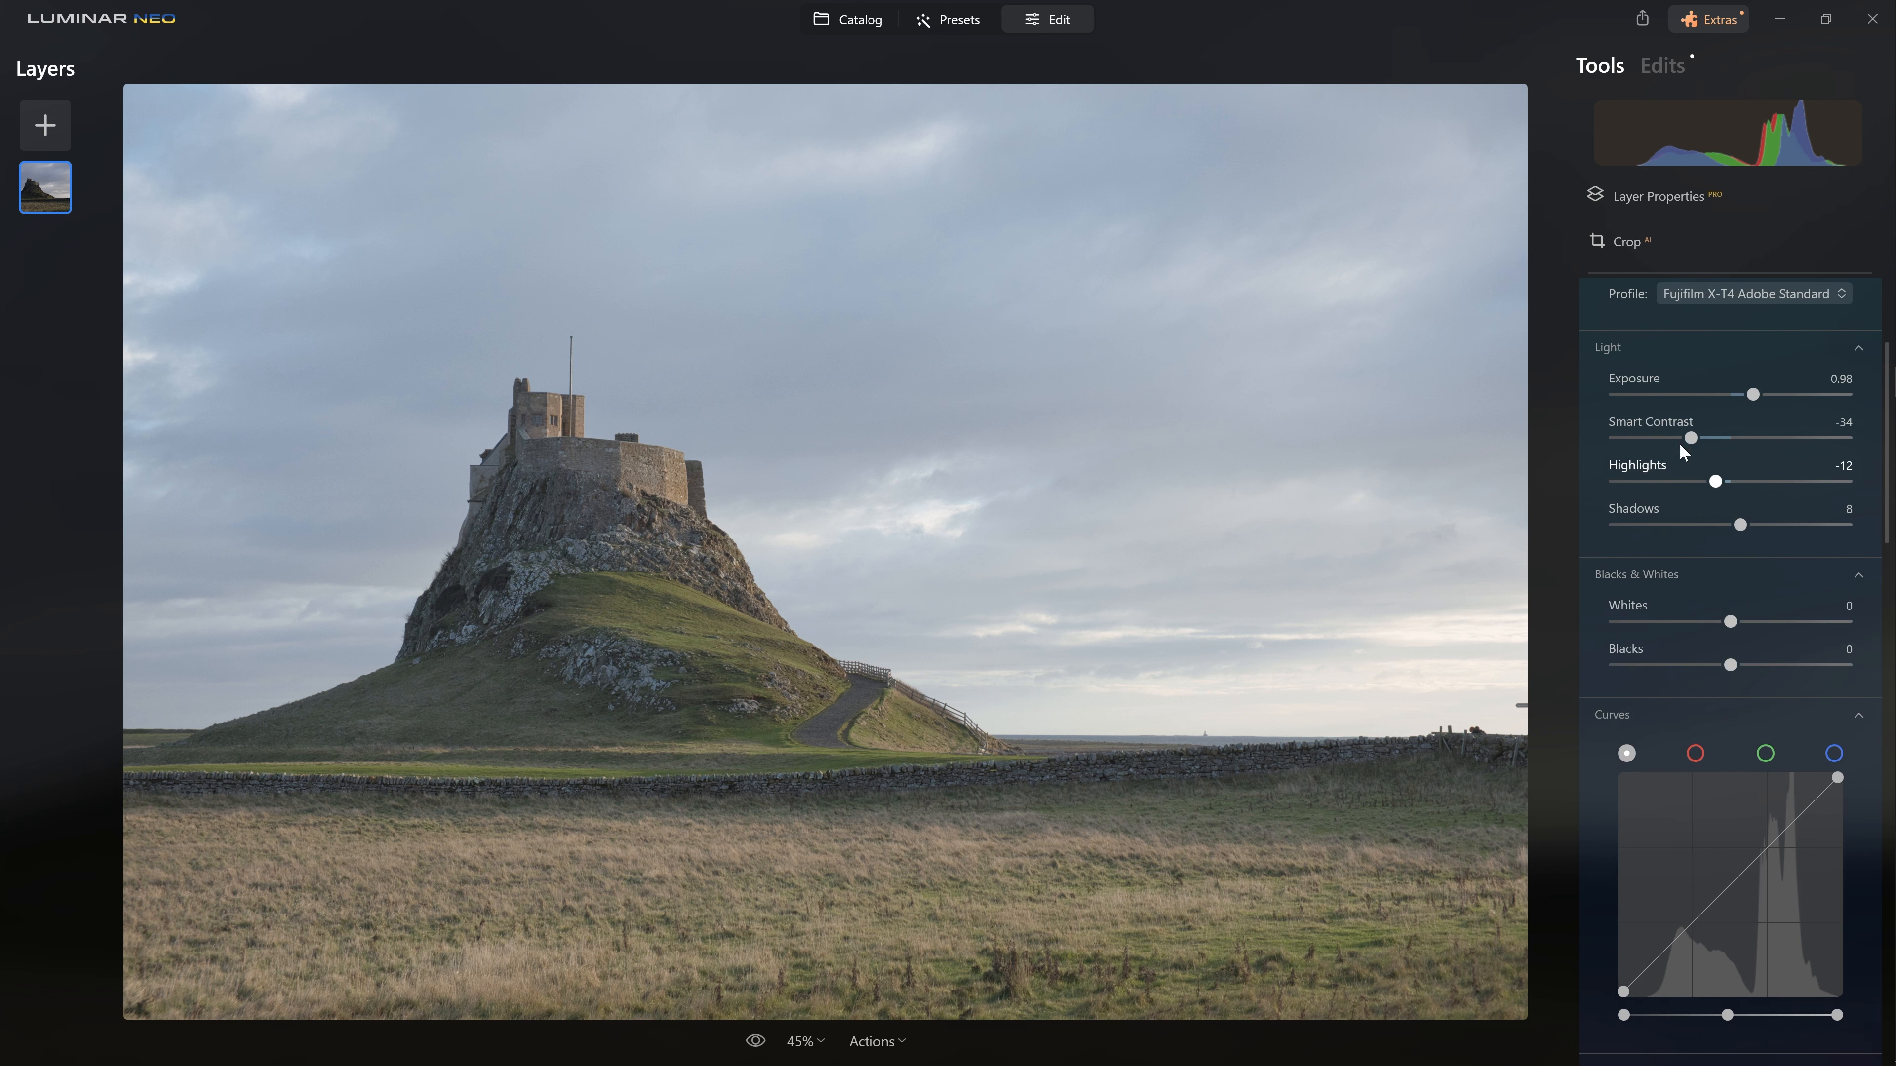
{"action": "left_click_drag", "start_coordinate": [1730, 664], "coordinate": [1567, 670]}
{"action": "left_click_drag", "start_coordinate": [1730, 622], "coordinate": [1842, 622]}
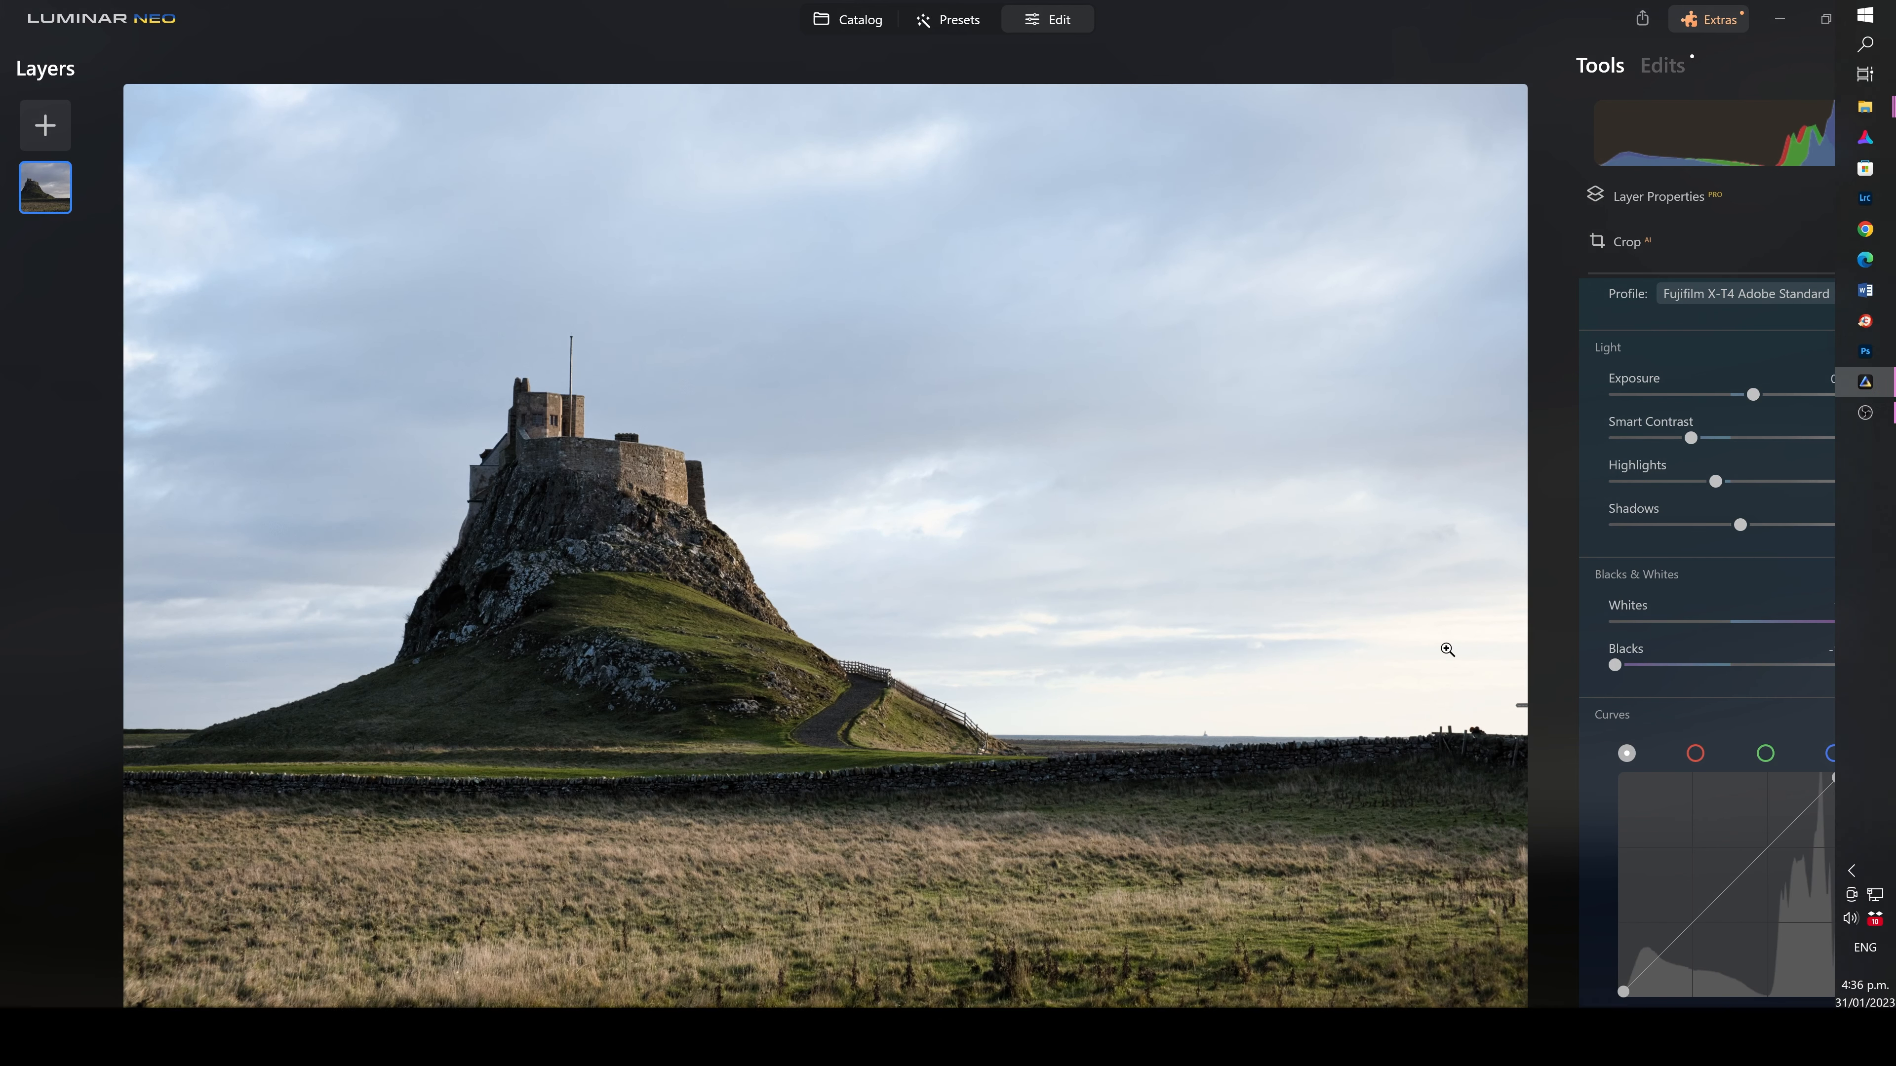
- Turn on the clipping warnings and reset both Blacks and Whites to 0
{"action": "key", "text": "j"}
{"action": "double_click", "coordinate": [1616, 664]}
{"action": "double_click", "coordinate": [1844, 623]}
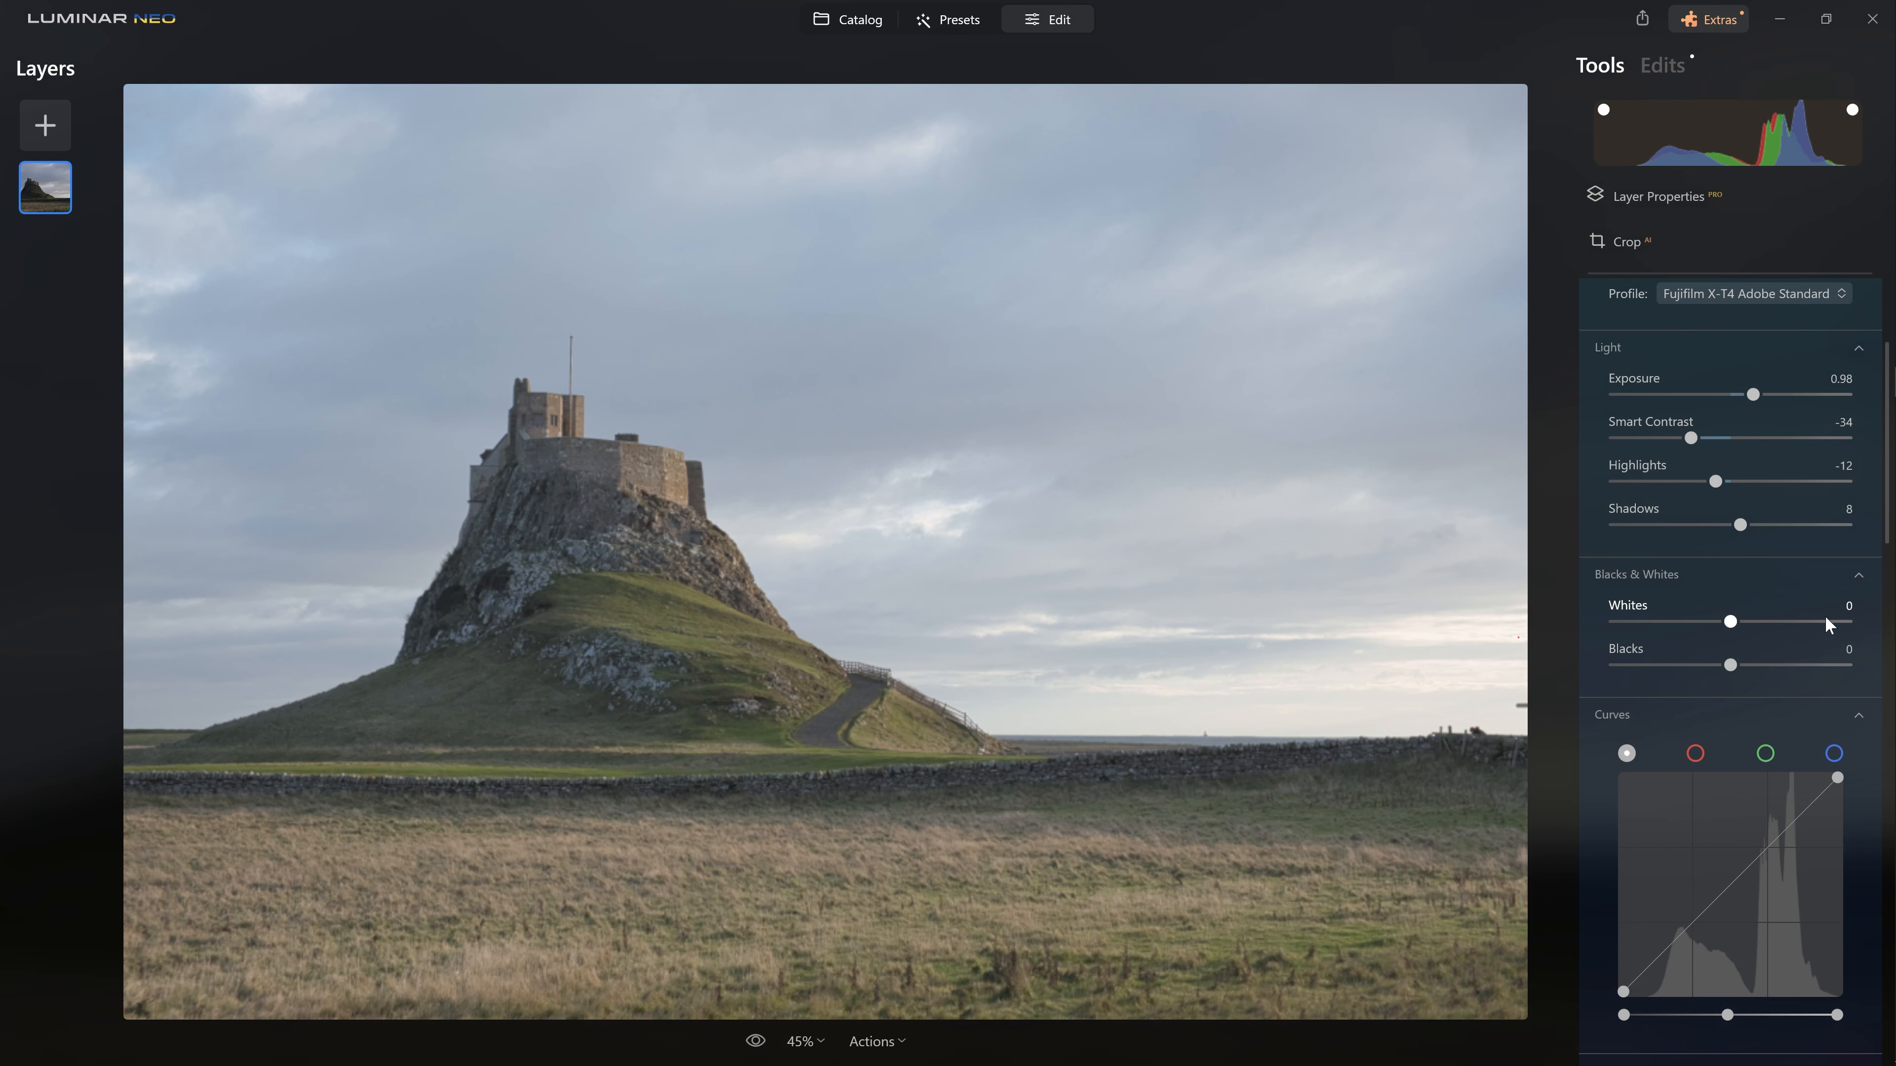
- Shape the main tone curve into a gentle S by moving its black and white points slightly inward, lowering the shadows and slightly raising the highlights
{"action": "scroll", "coordinate": [1760, 784], "scroll_direction": "down", "scroll_amount": 3}
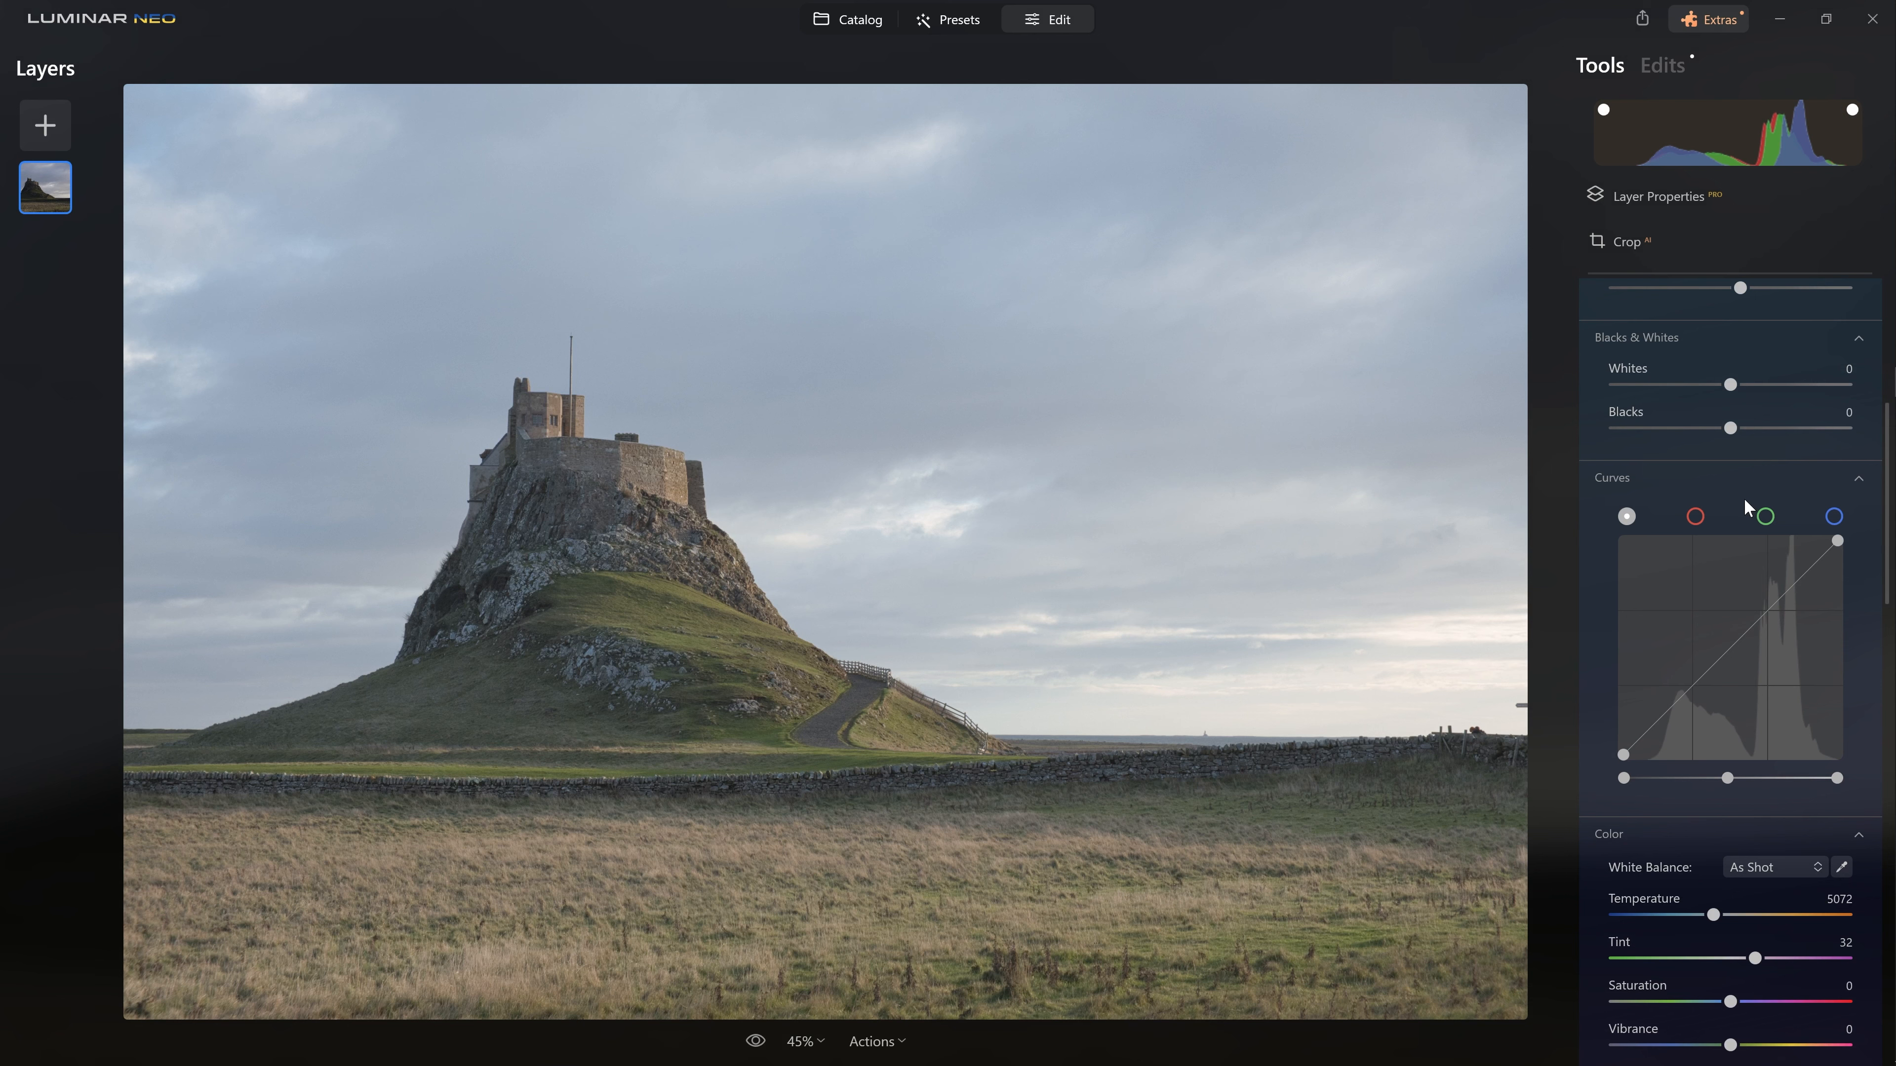
{"action": "left_click", "coordinate": [1747, 482]}
{"action": "left_click", "coordinate": [1702, 480]}
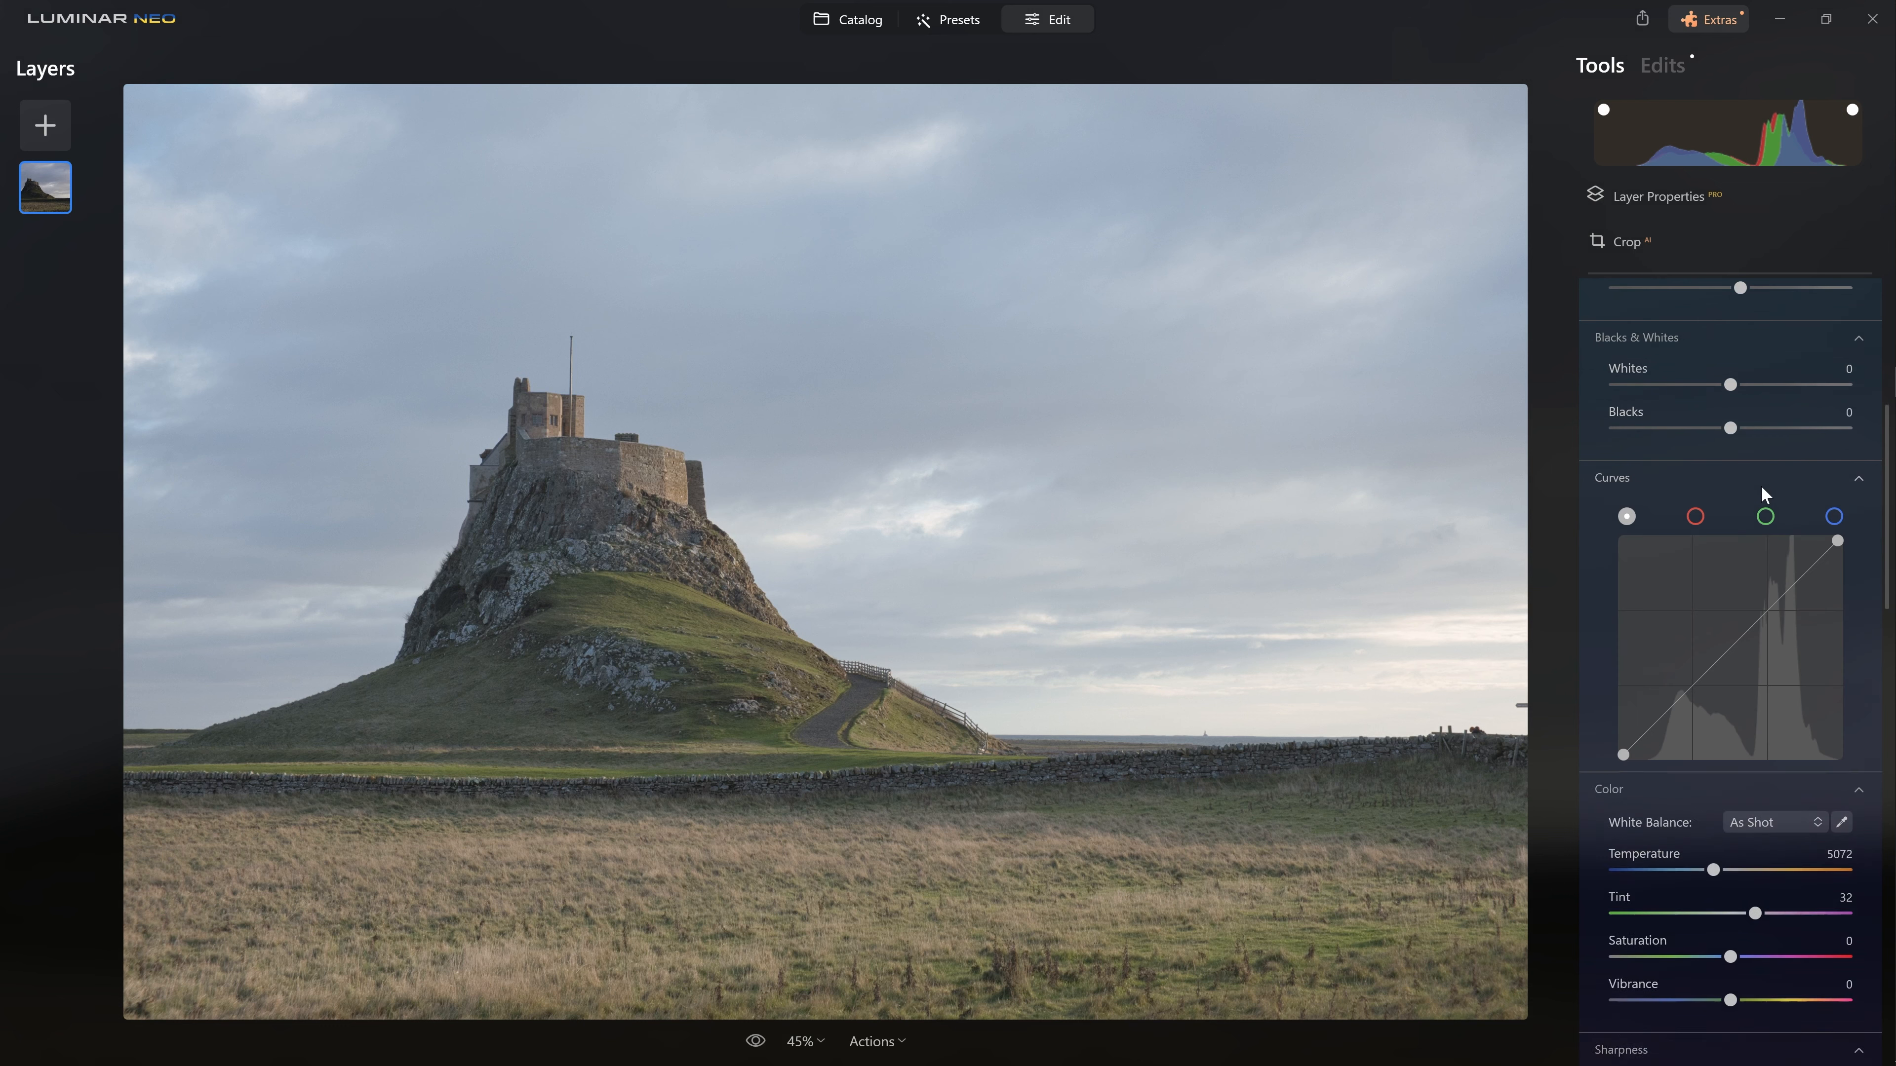
{"action": "mouse_move", "coordinate": [1842, 535]}
{"action": "left_mouse_down"}
{"action": "mouse_move", "coordinate": [1721, 523]}
{"action": "mouse_move", "coordinate": [1838, 540]}
{"action": "left_mouse_up"}
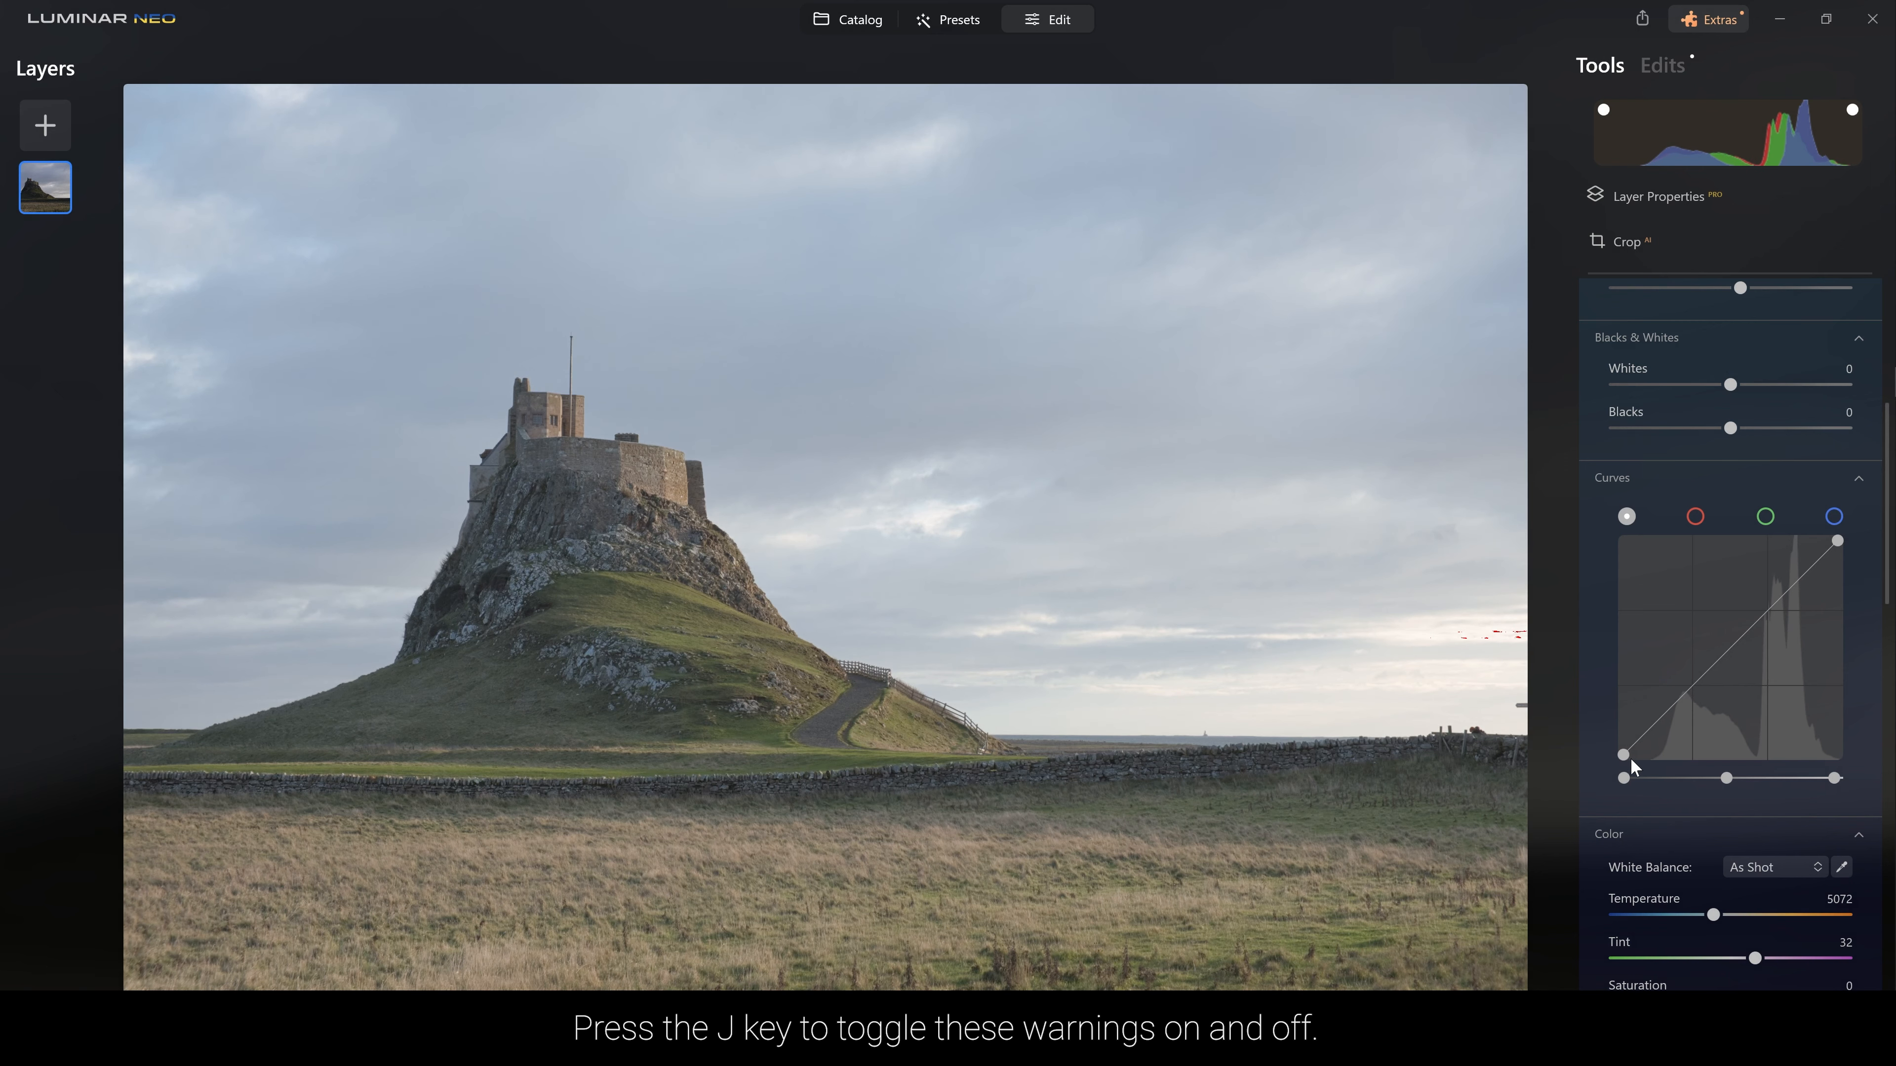
{"action": "left_click_drag", "start_coordinate": [1622, 754], "coordinate": [1644, 789]}
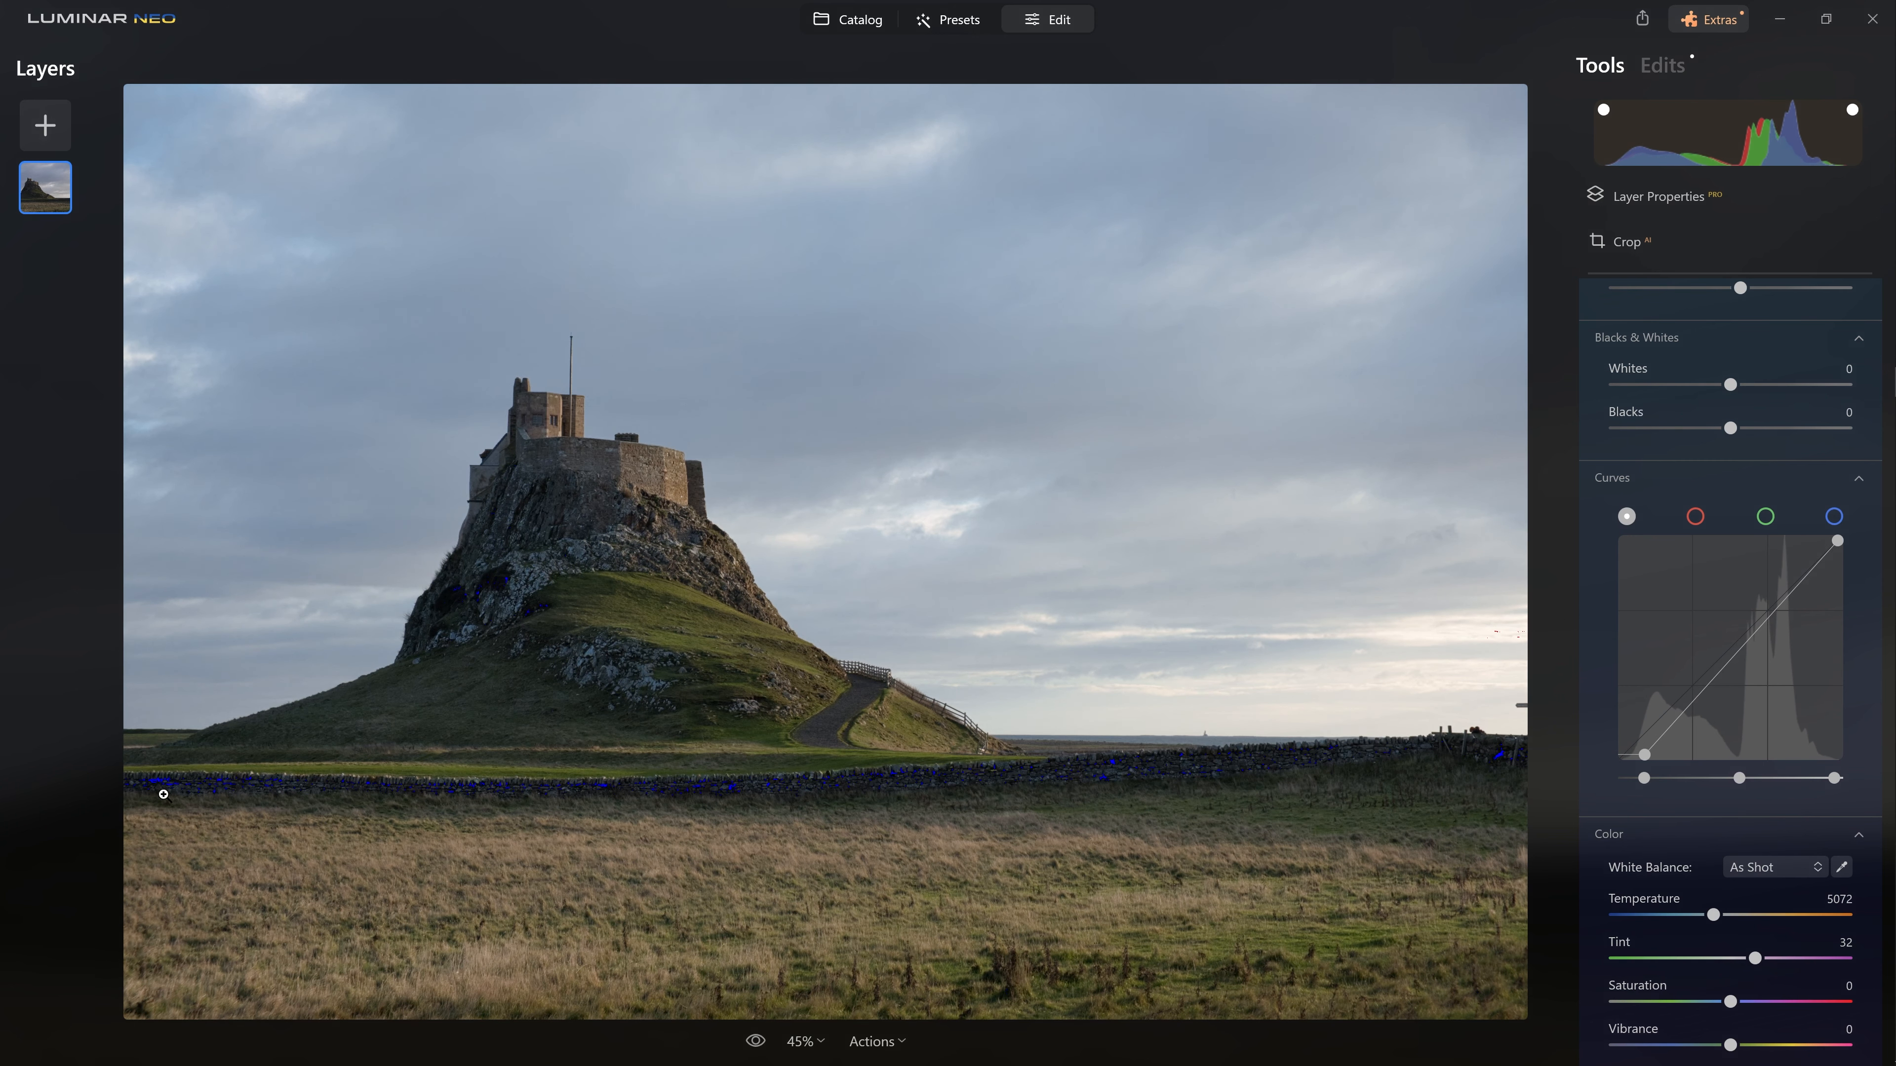
{"action": "left_click_drag", "start_coordinate": [1645, 778], "coordinate": [1639, 778]}
{"action": "left_click_drag", "start_coordinate": [1682, 711], "coordinate": [1681, 718]}
{"action": "left_click_drag", "start_coordinate": [1737, 649], "coordinate": [1795, 585]}
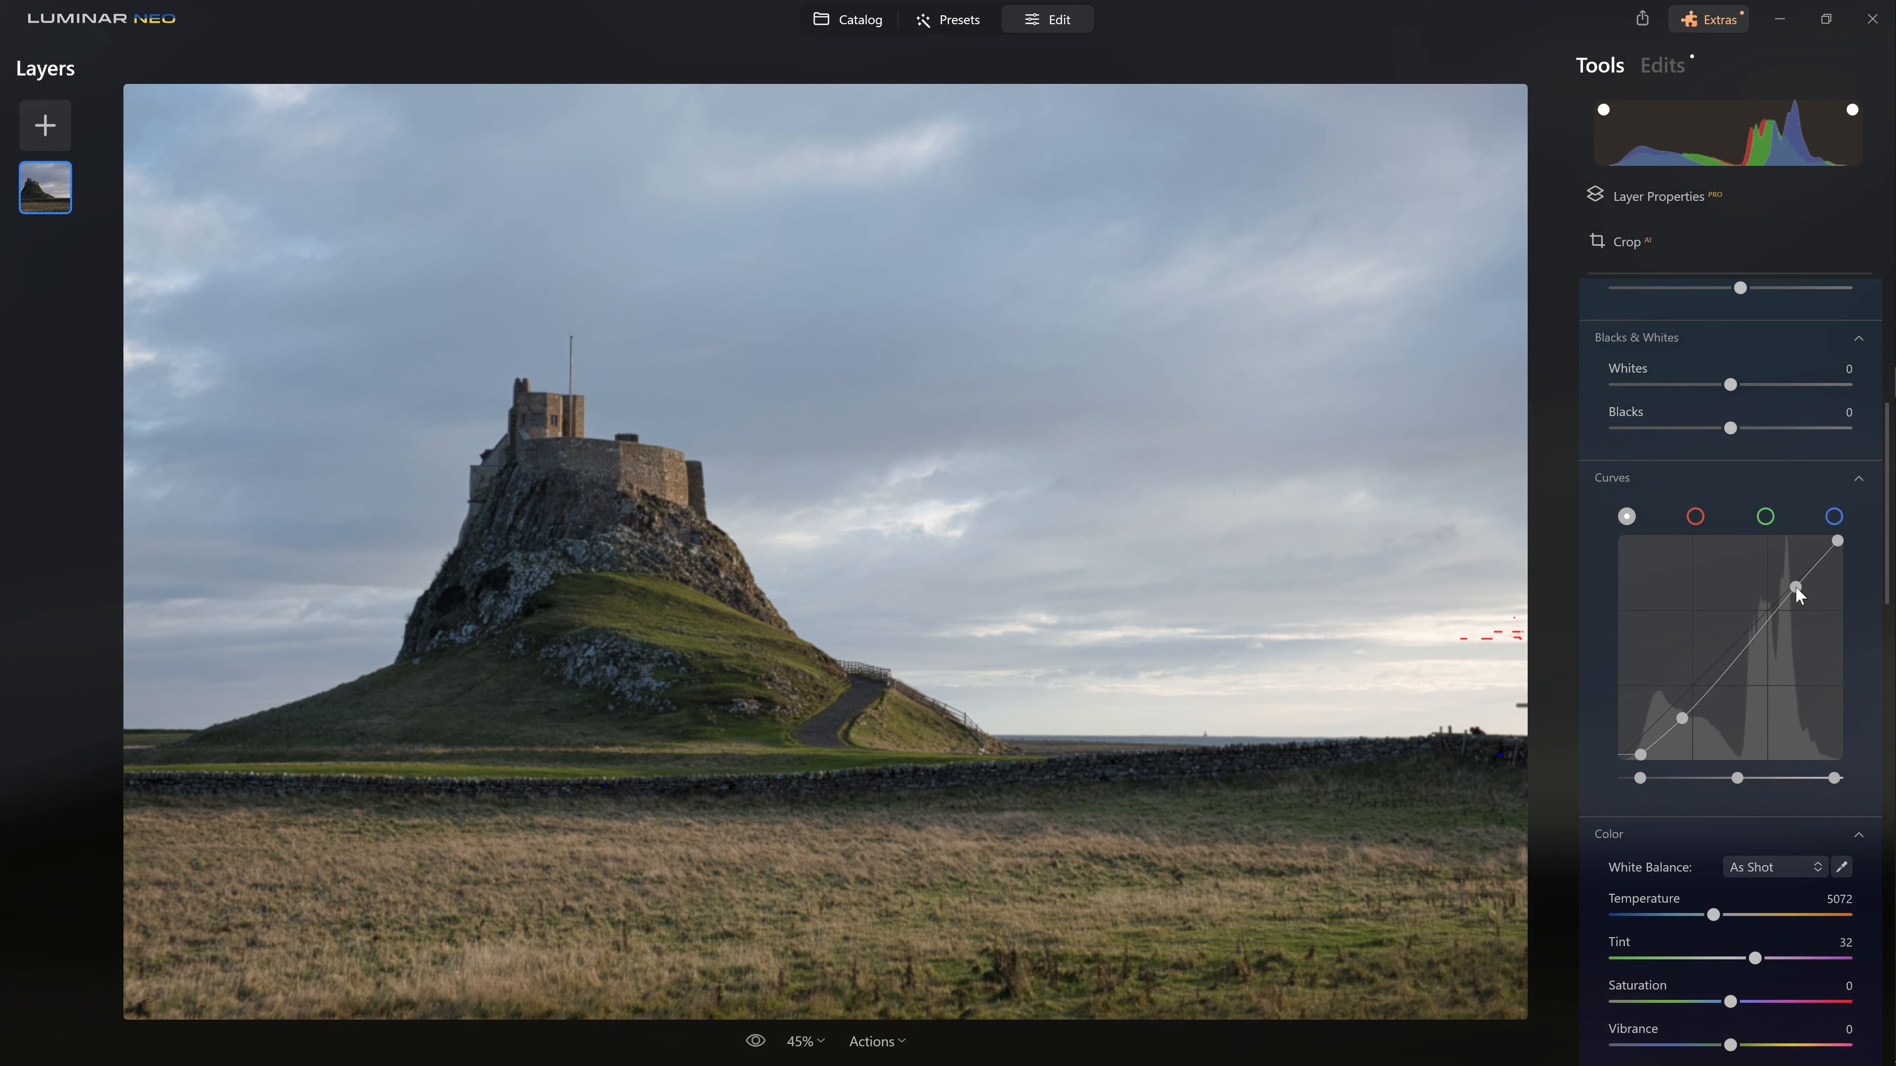
- Compare the photo with and without the Develop adjustments
{"action": "scroll", "coordinate": [1801, 584], "scroll_direction": "up", "scroll_amount": 6}
{"action": "left_click", "coordinate": [1823, 478]}
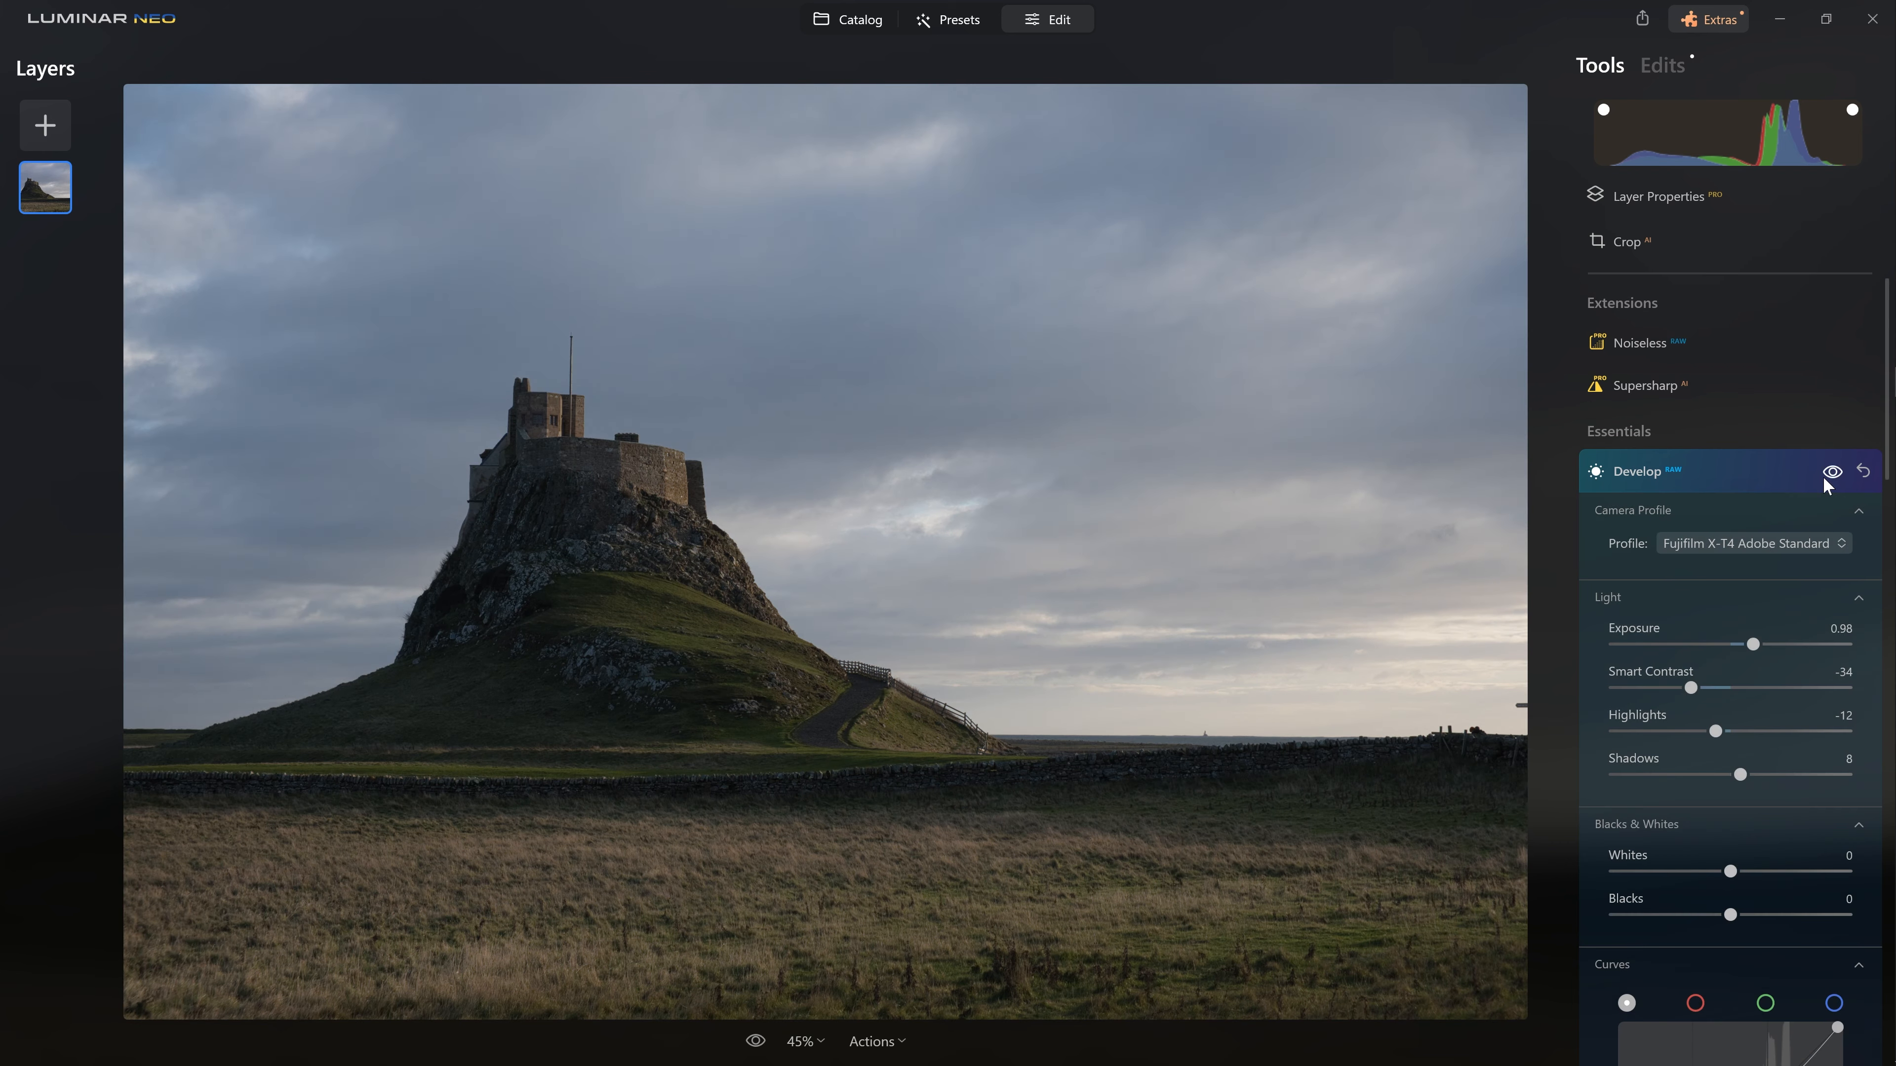
{"action": "left_click", "coordinate": [1823, 476]}
{"action": "left_click", "coordinate": [1823, 476]}
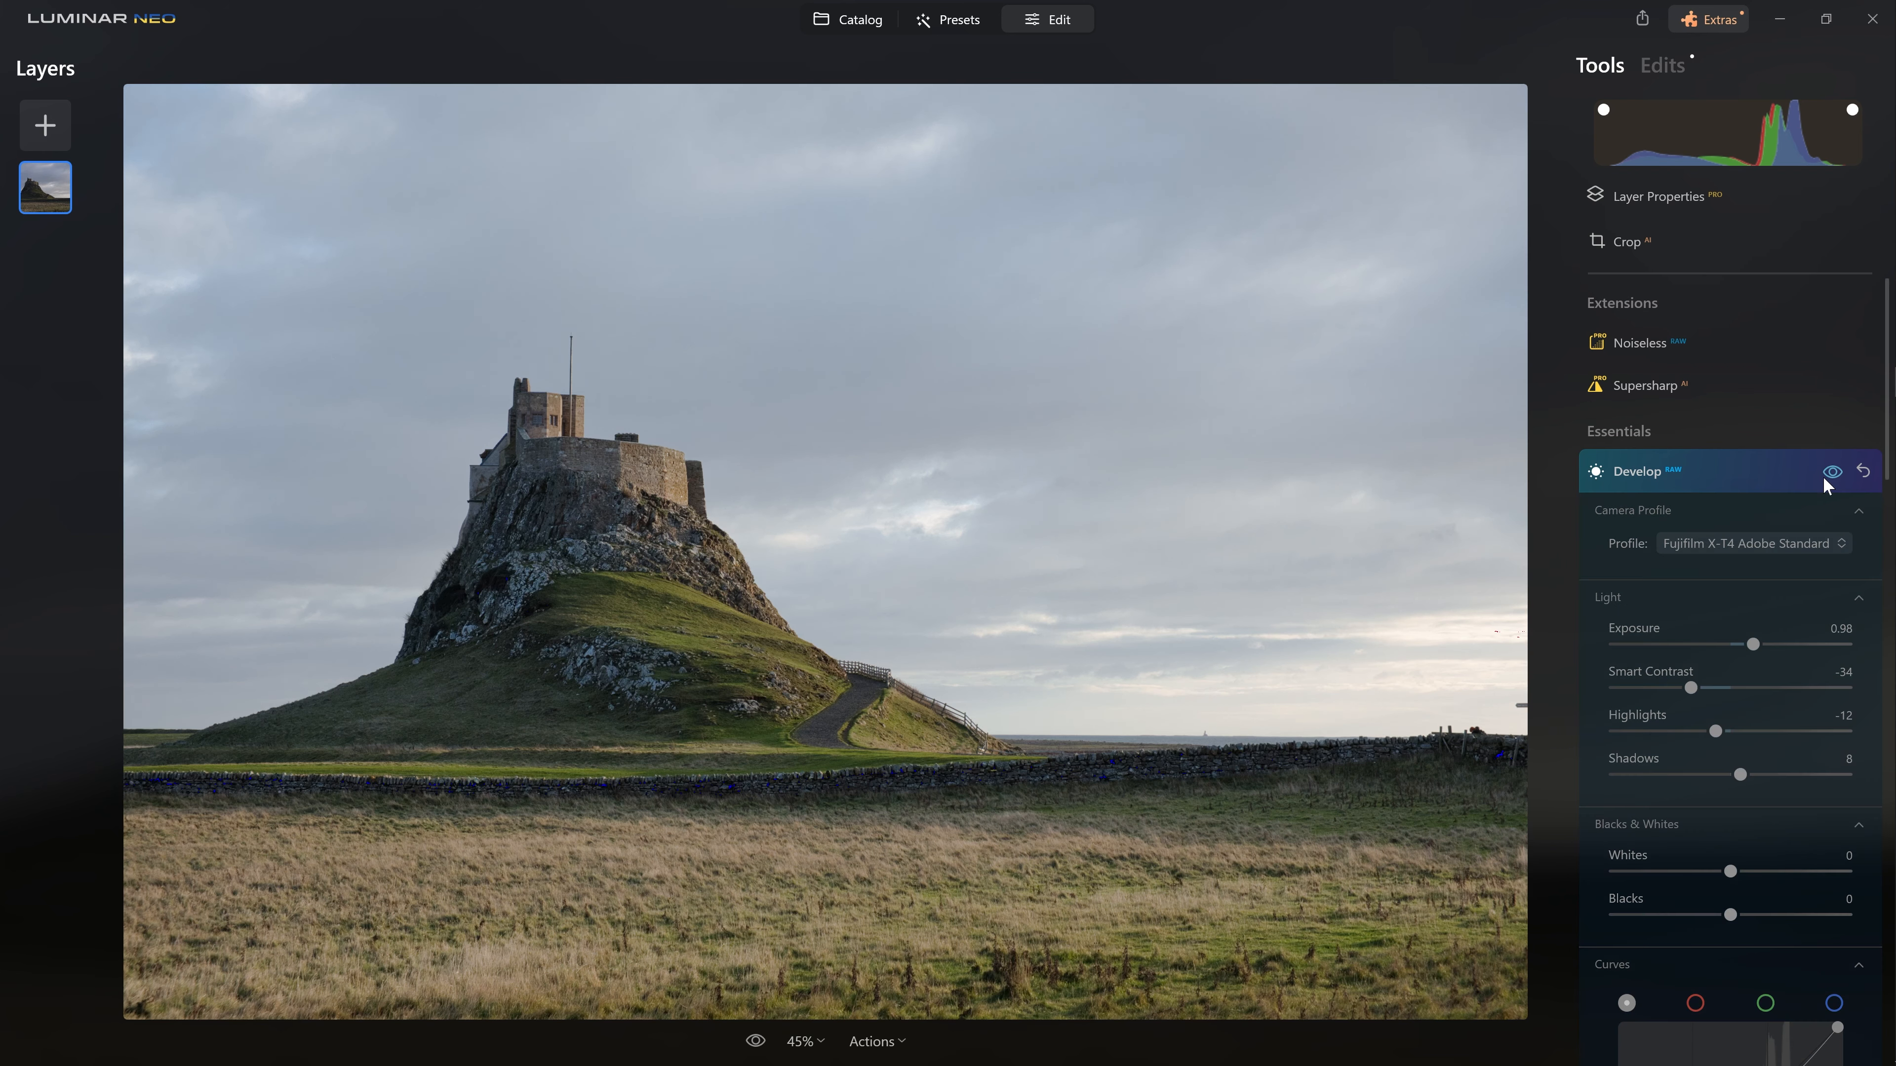
{"action": "left_click", "coordinate": [1824, 476]}
- Set the Develop tool's colour temperature to 5214 and its saturation to 76
{"action": "scroll", "coordinate": [1801, 584], "scroll_direction": "down", "scroll_amount": 8}
{"action": "left_click_drag", "start_coordinate": [1730, 778], "coordinate": [1820, 769]}
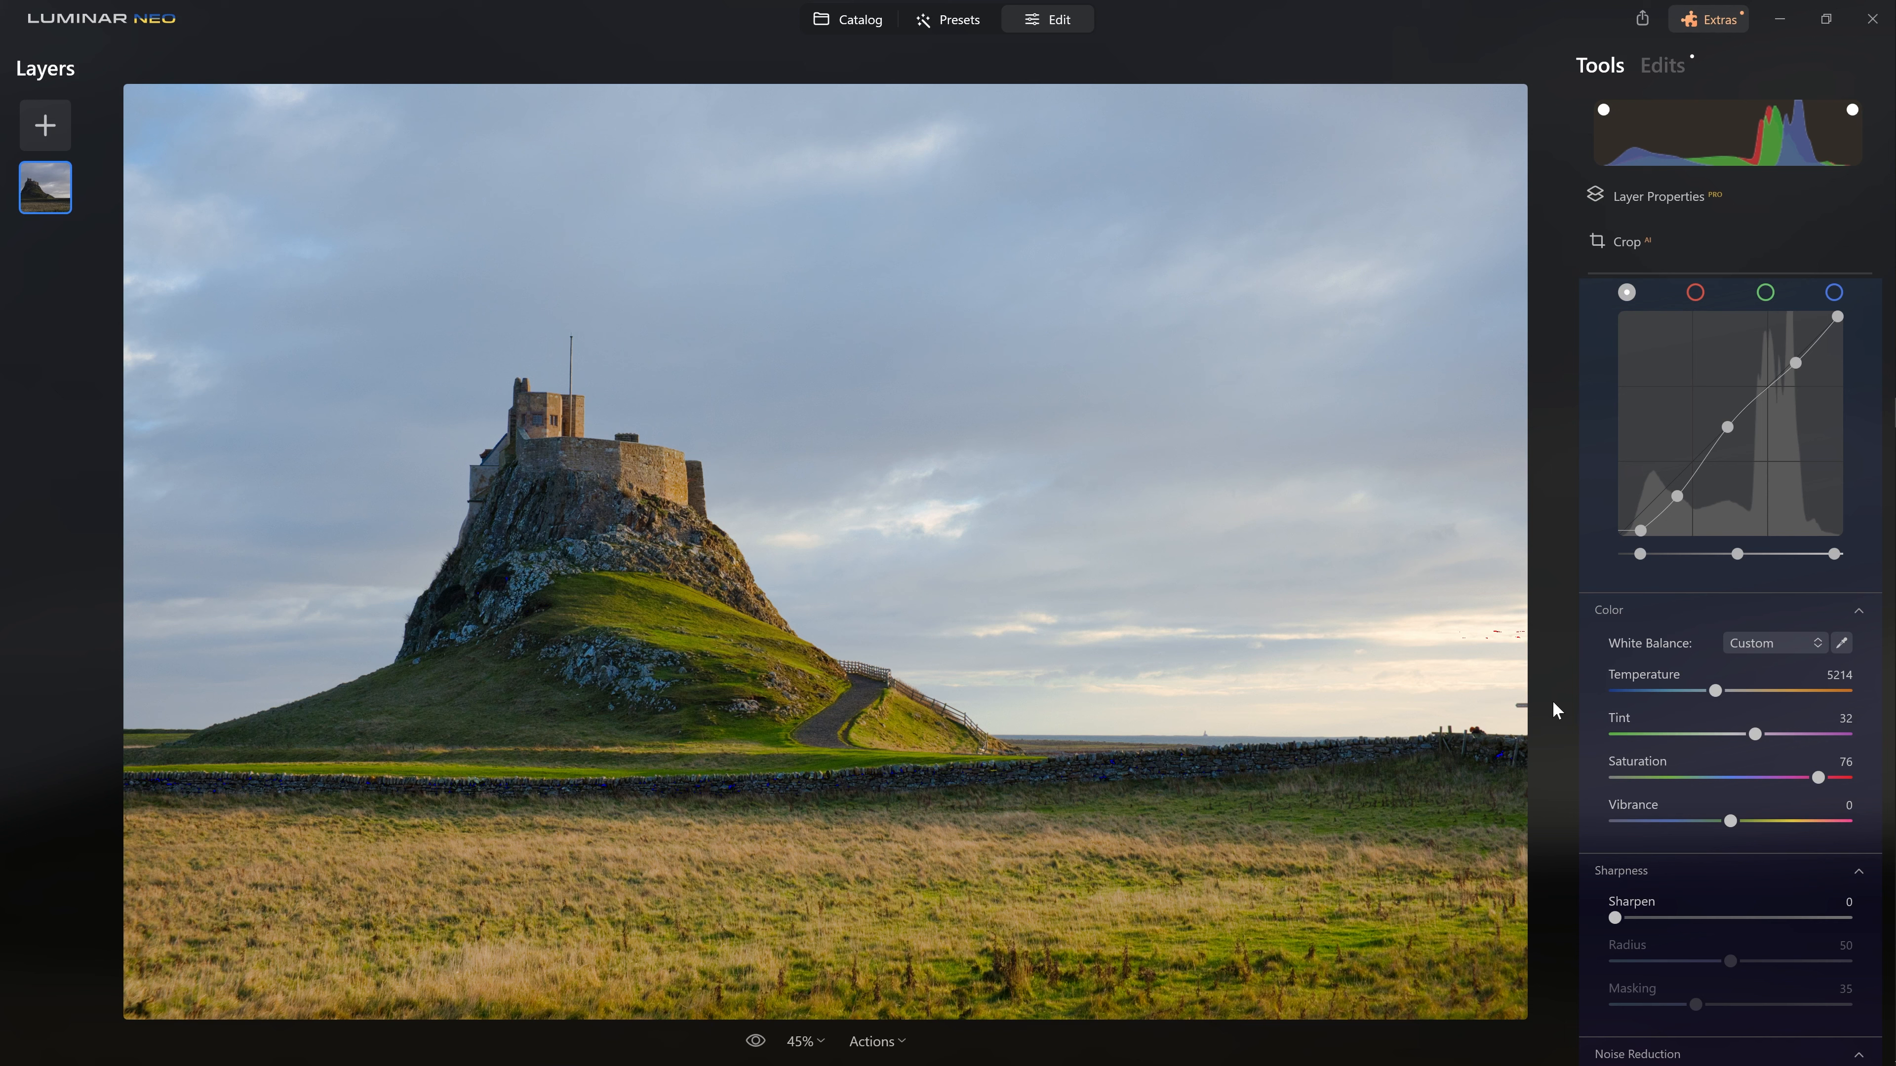
- Review the Develop settings from light through curves to noise reduction, collapsing the Color section
{"action": "scroll", "coordinate": [1777, 770], "scroll_direction": "up", "scroll_amount": 6}
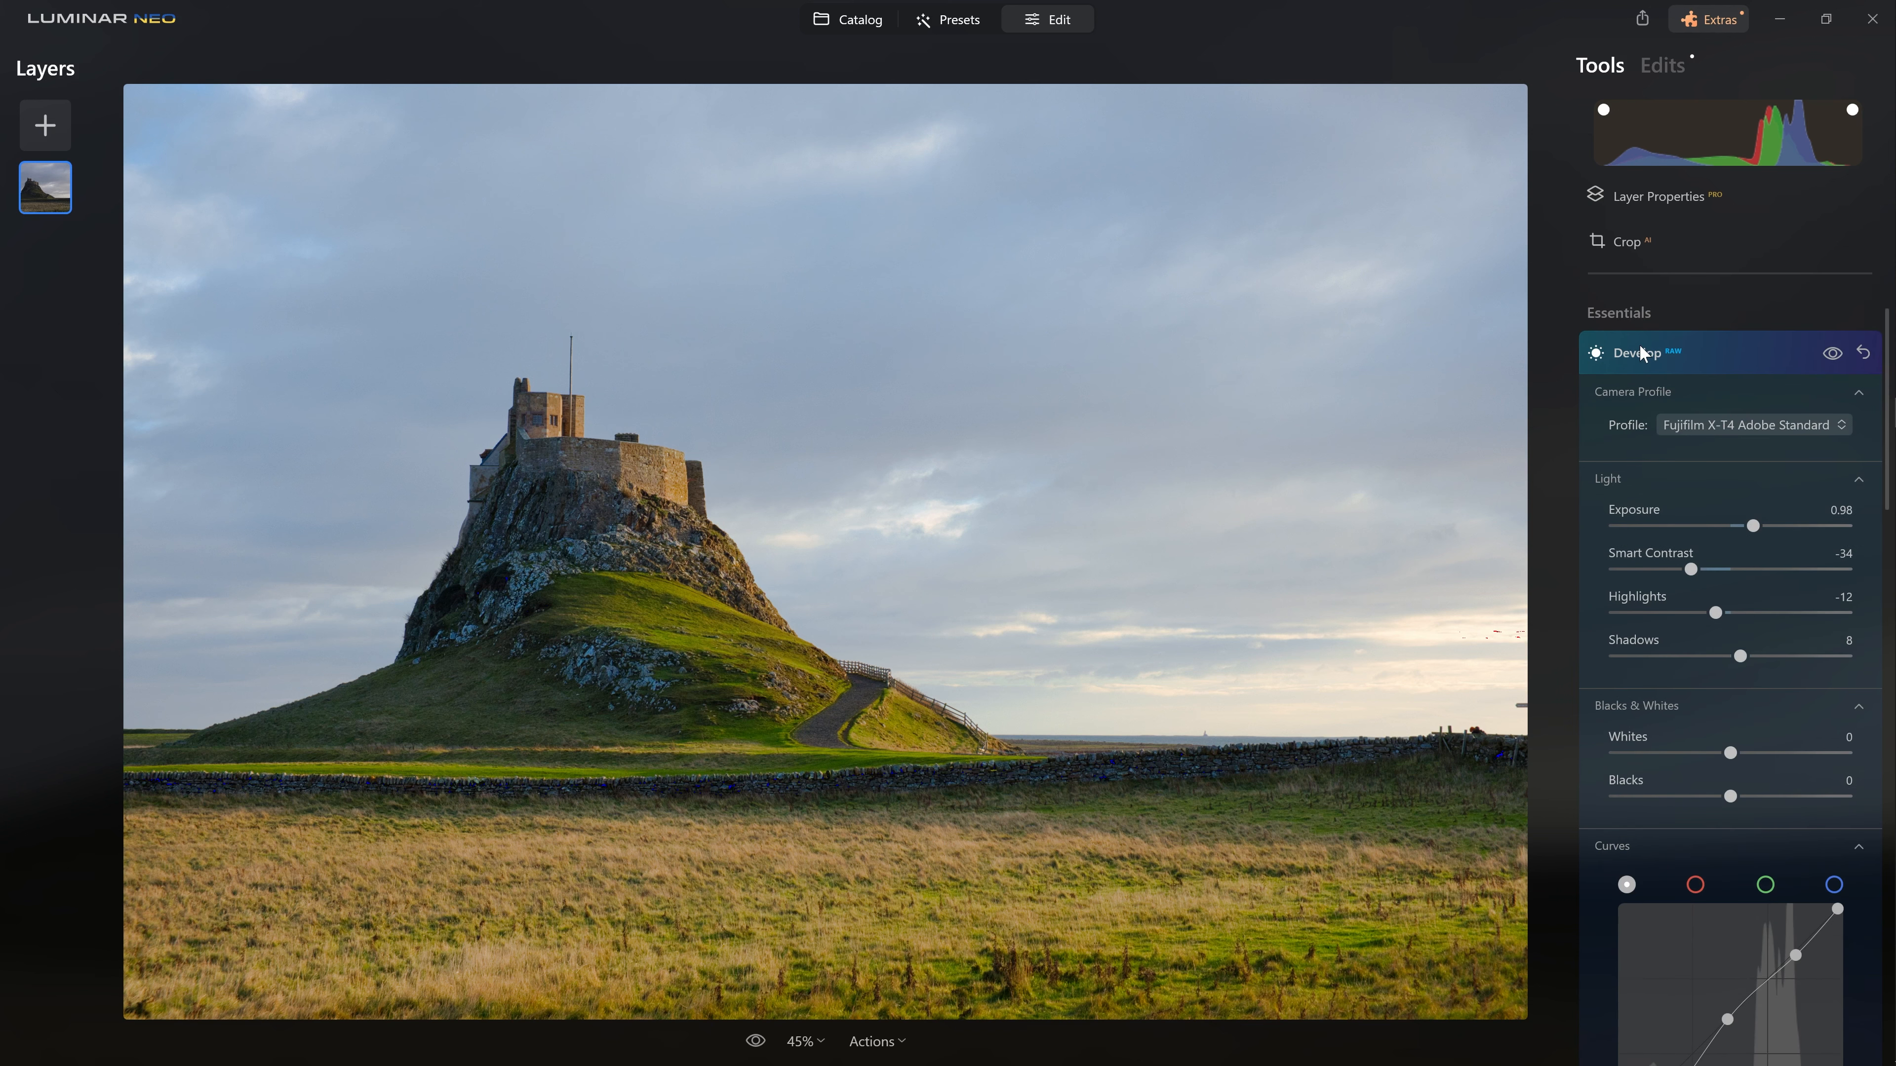
{"action": "scroll", "coordinate": [1744, 631], "scroll_direction": "down", "scroll_amount": 7}
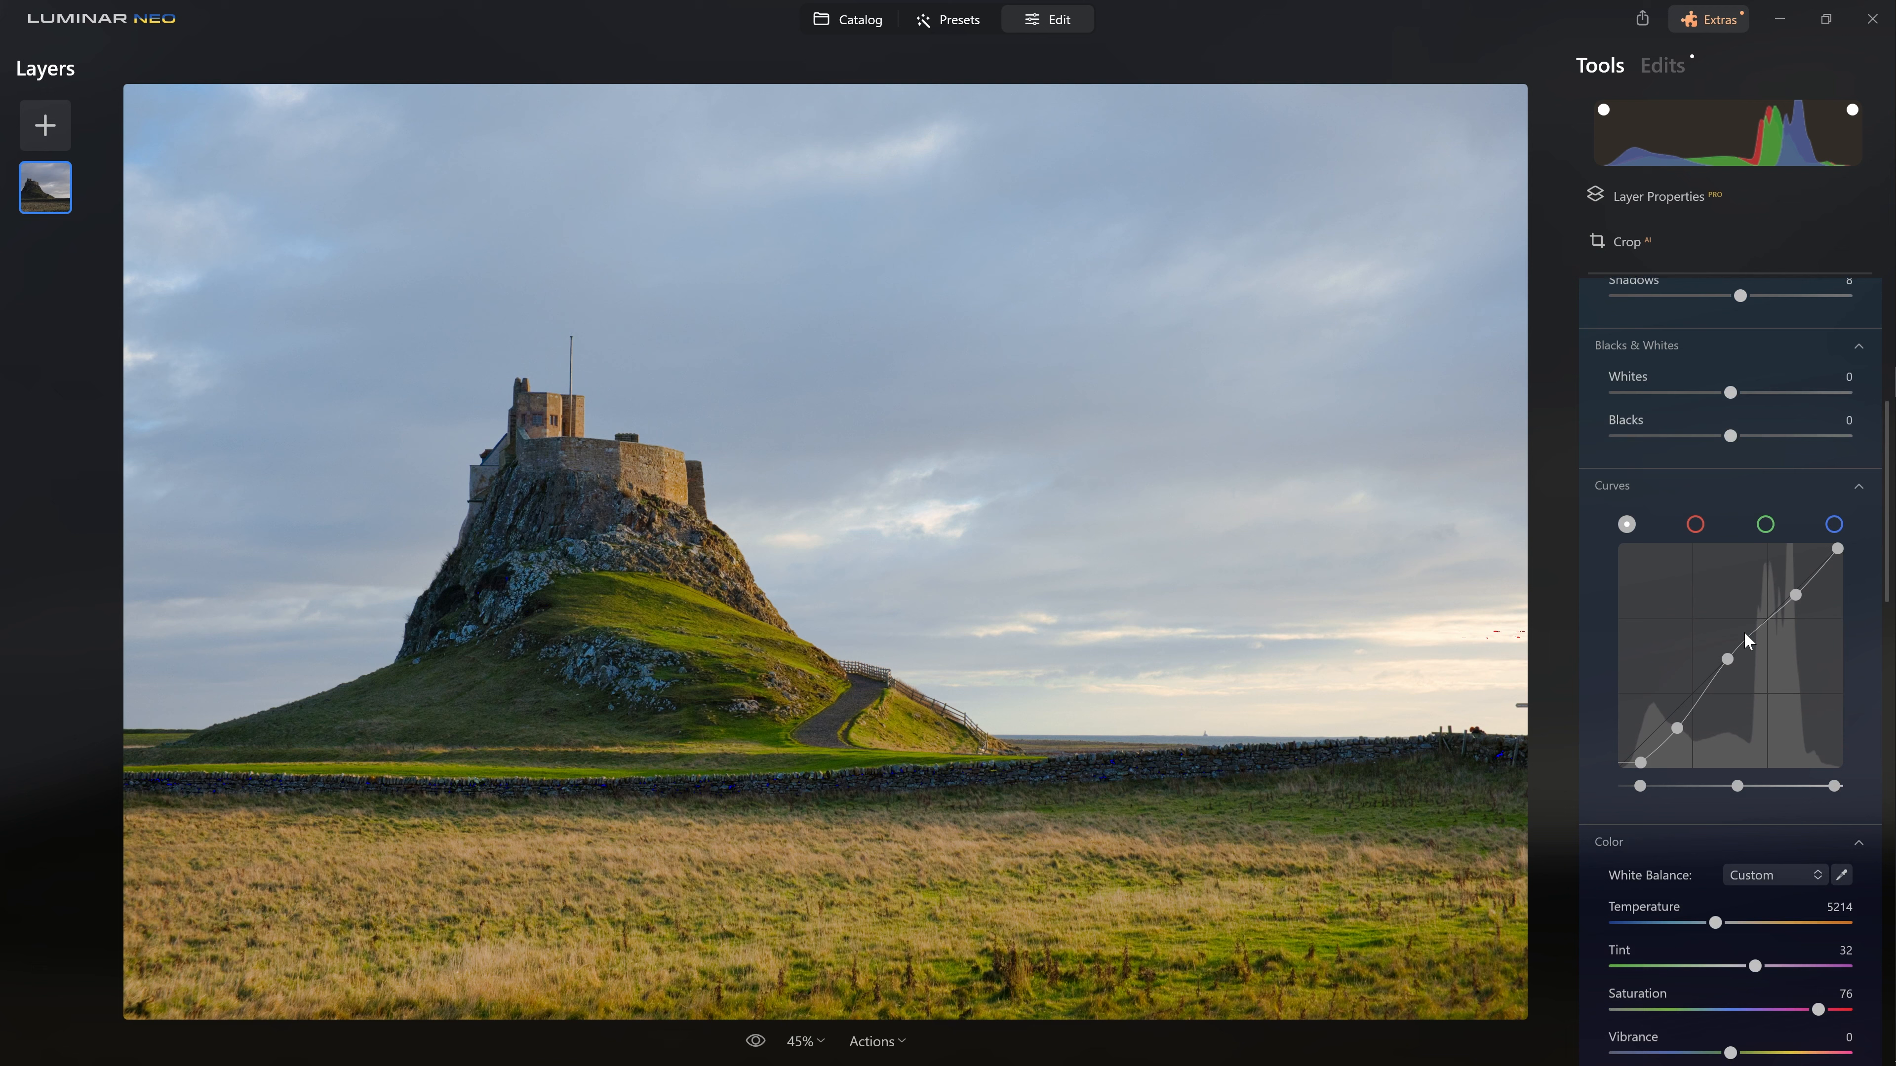
{"action": "left_click", "coordinate": [1636, 602]}
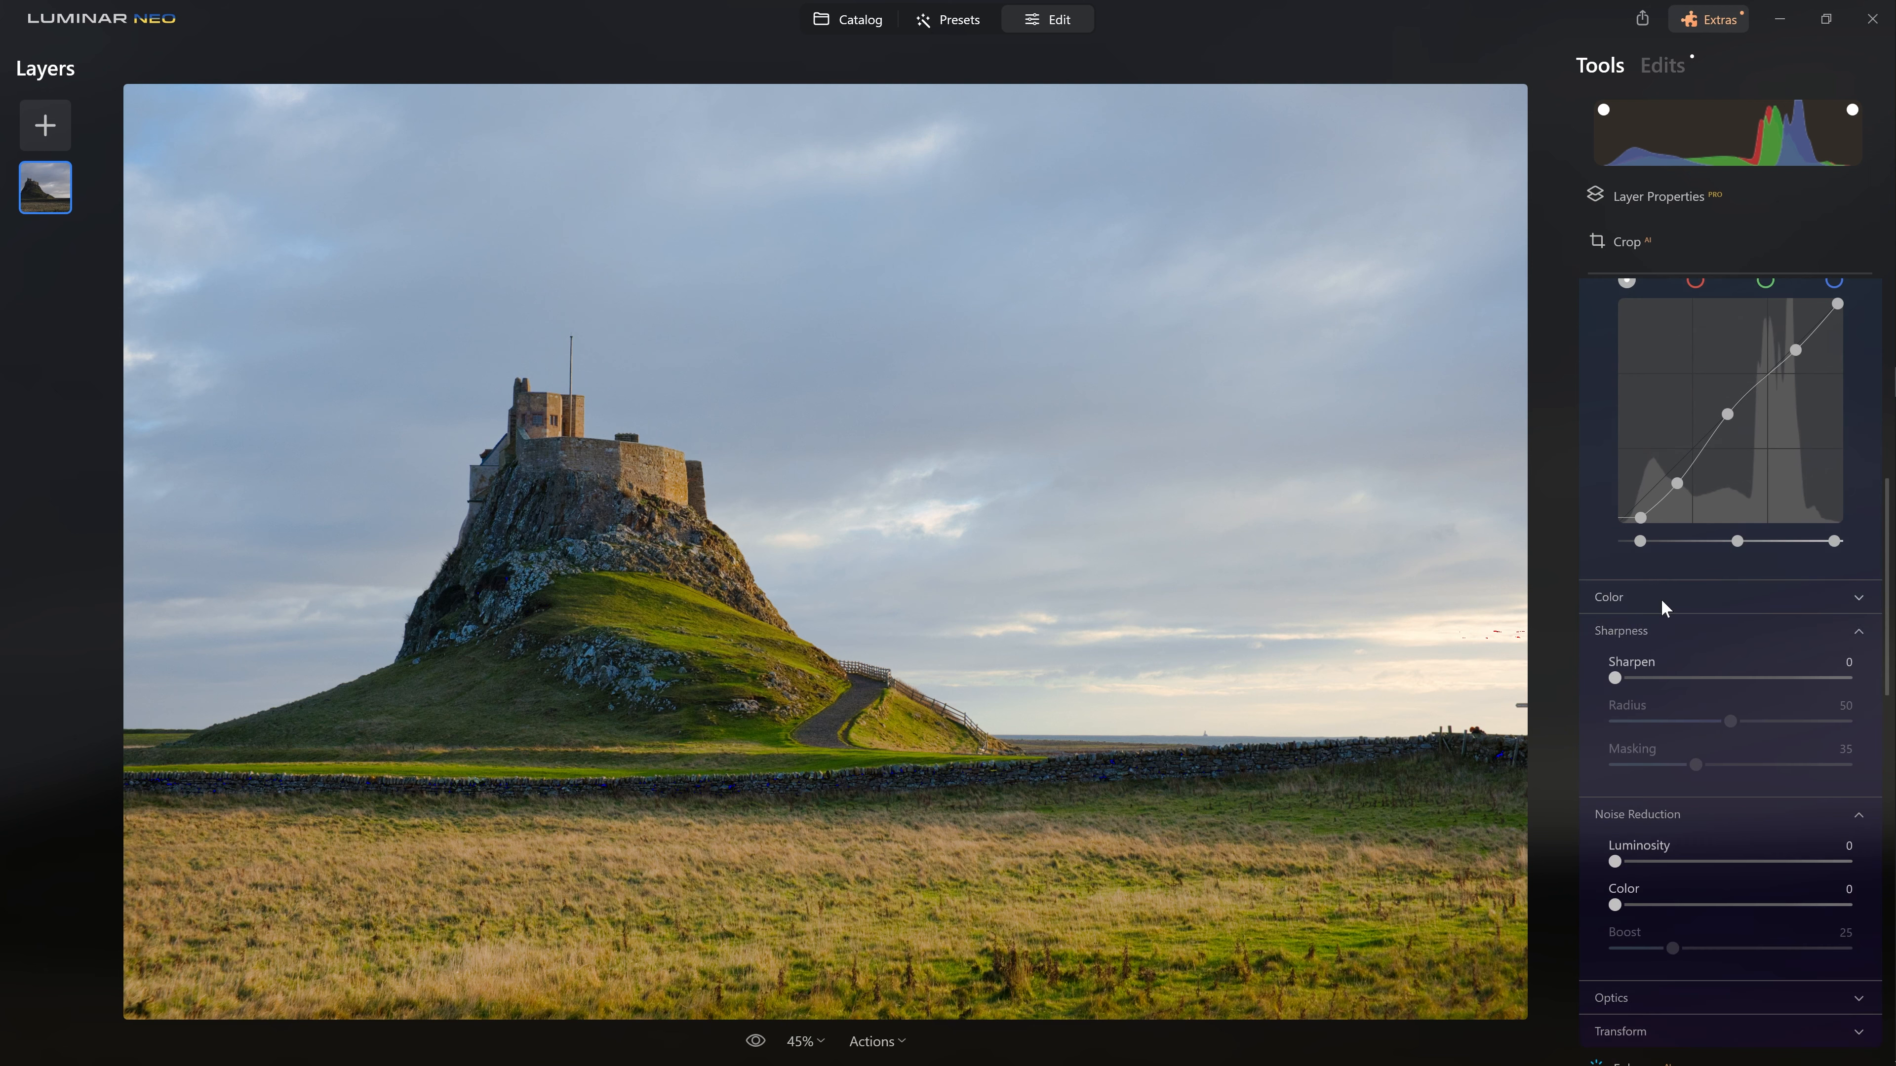
{"action": "scroll", "coordinate": [1667, 597], "scroll_direction": "up", "scroll_amount": 6}
{"action": "scroll", "coordinate": [1652, 576], "scroll_direction": "down", "scroll_amount": 8}
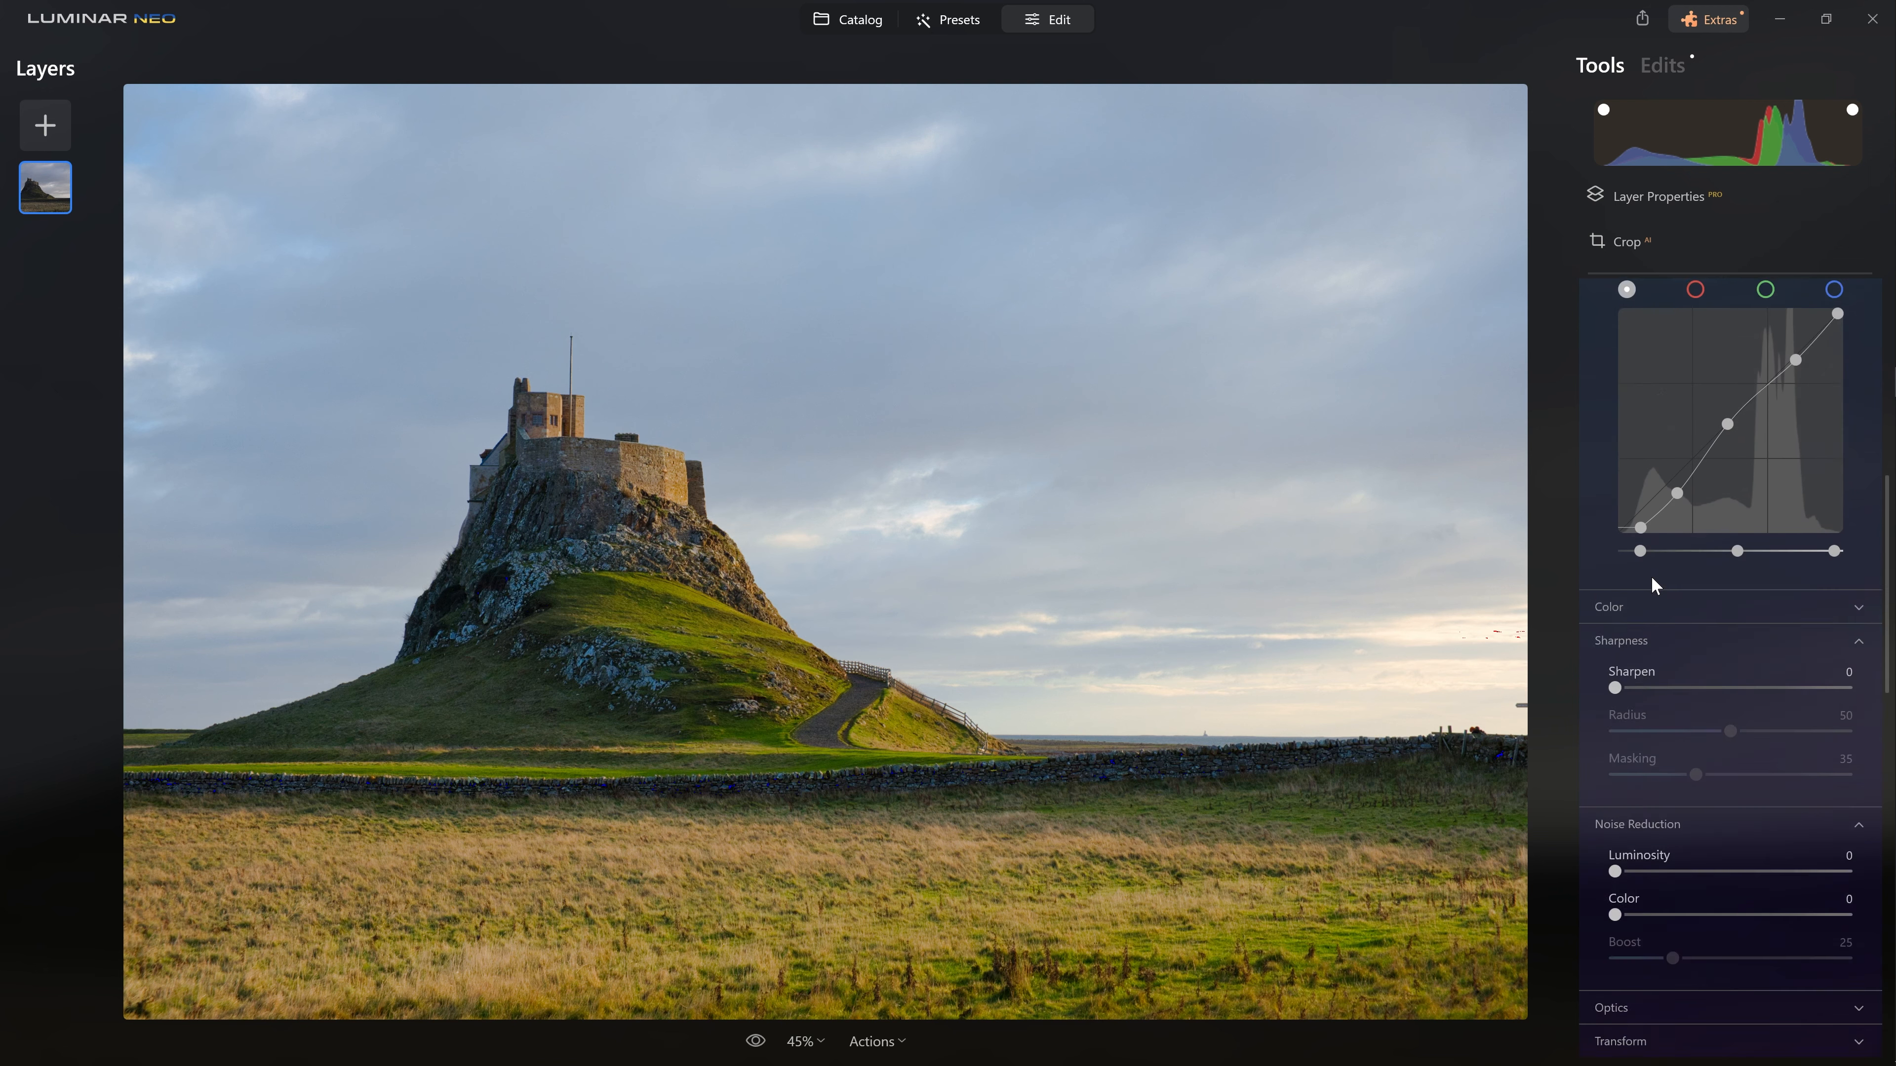
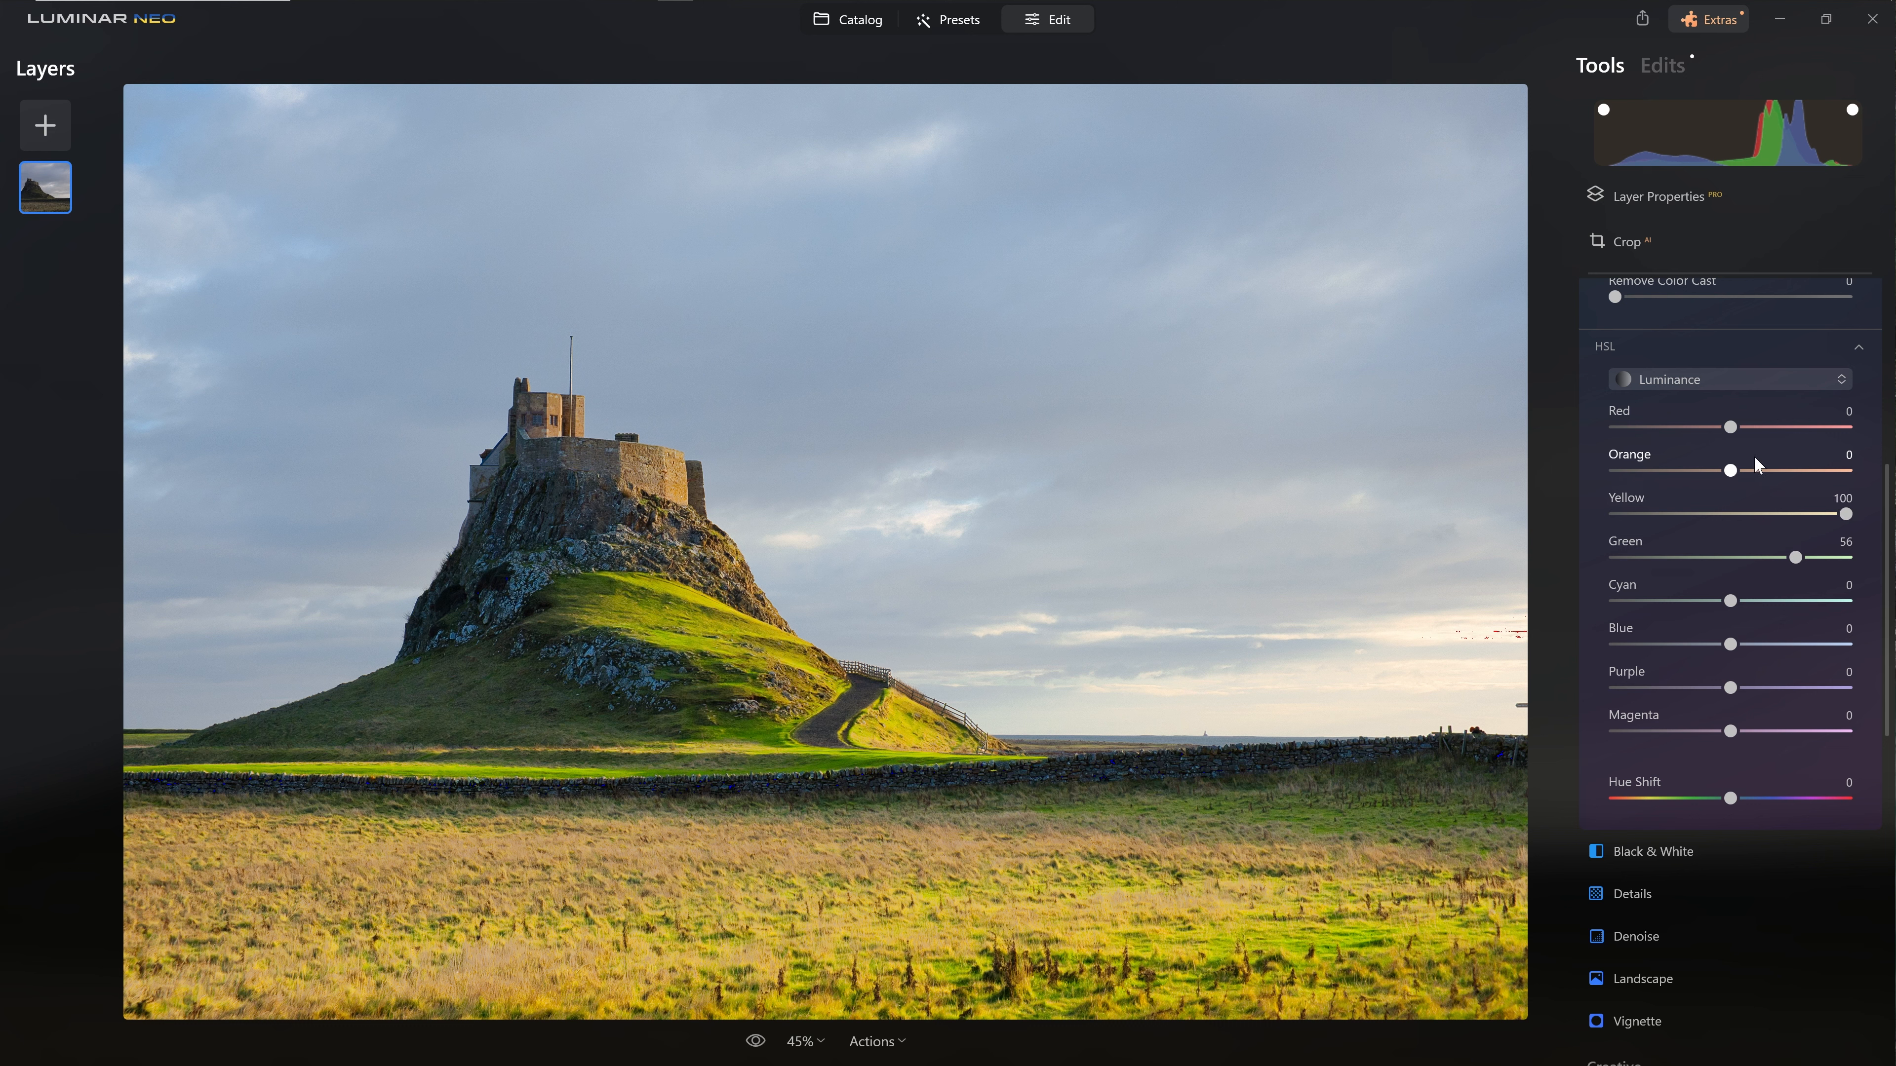
- Set the HSL luminance to 76 for yellow, 47 for green and 40 for orange
{"action": "scroll", "coordinate": [1750, 458], "scroll_direction": "up", "scroll_amount": 3}
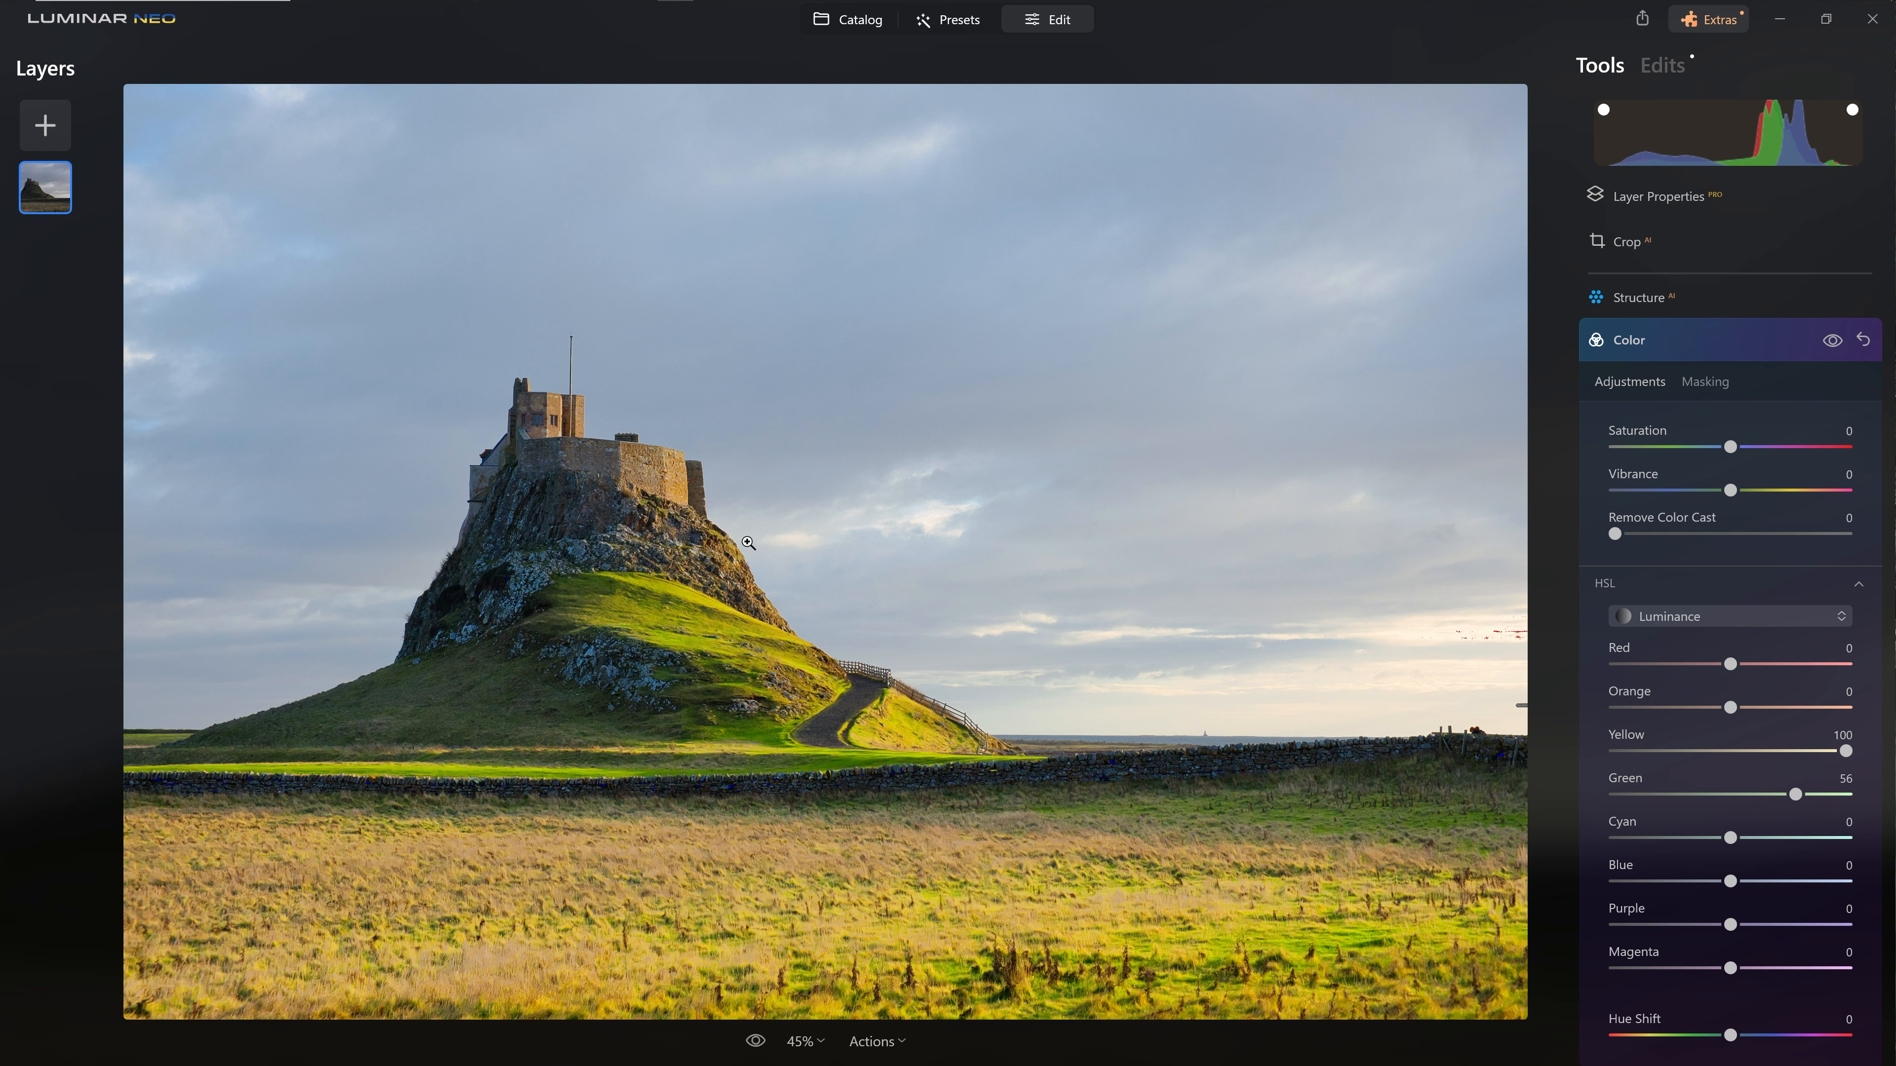
{"action": "left_click", "coordinate": [1818, 755]}
{"action": "left_click_drag", "start_coordinate": [1797, 794], "coordinate": [1784, 794]}
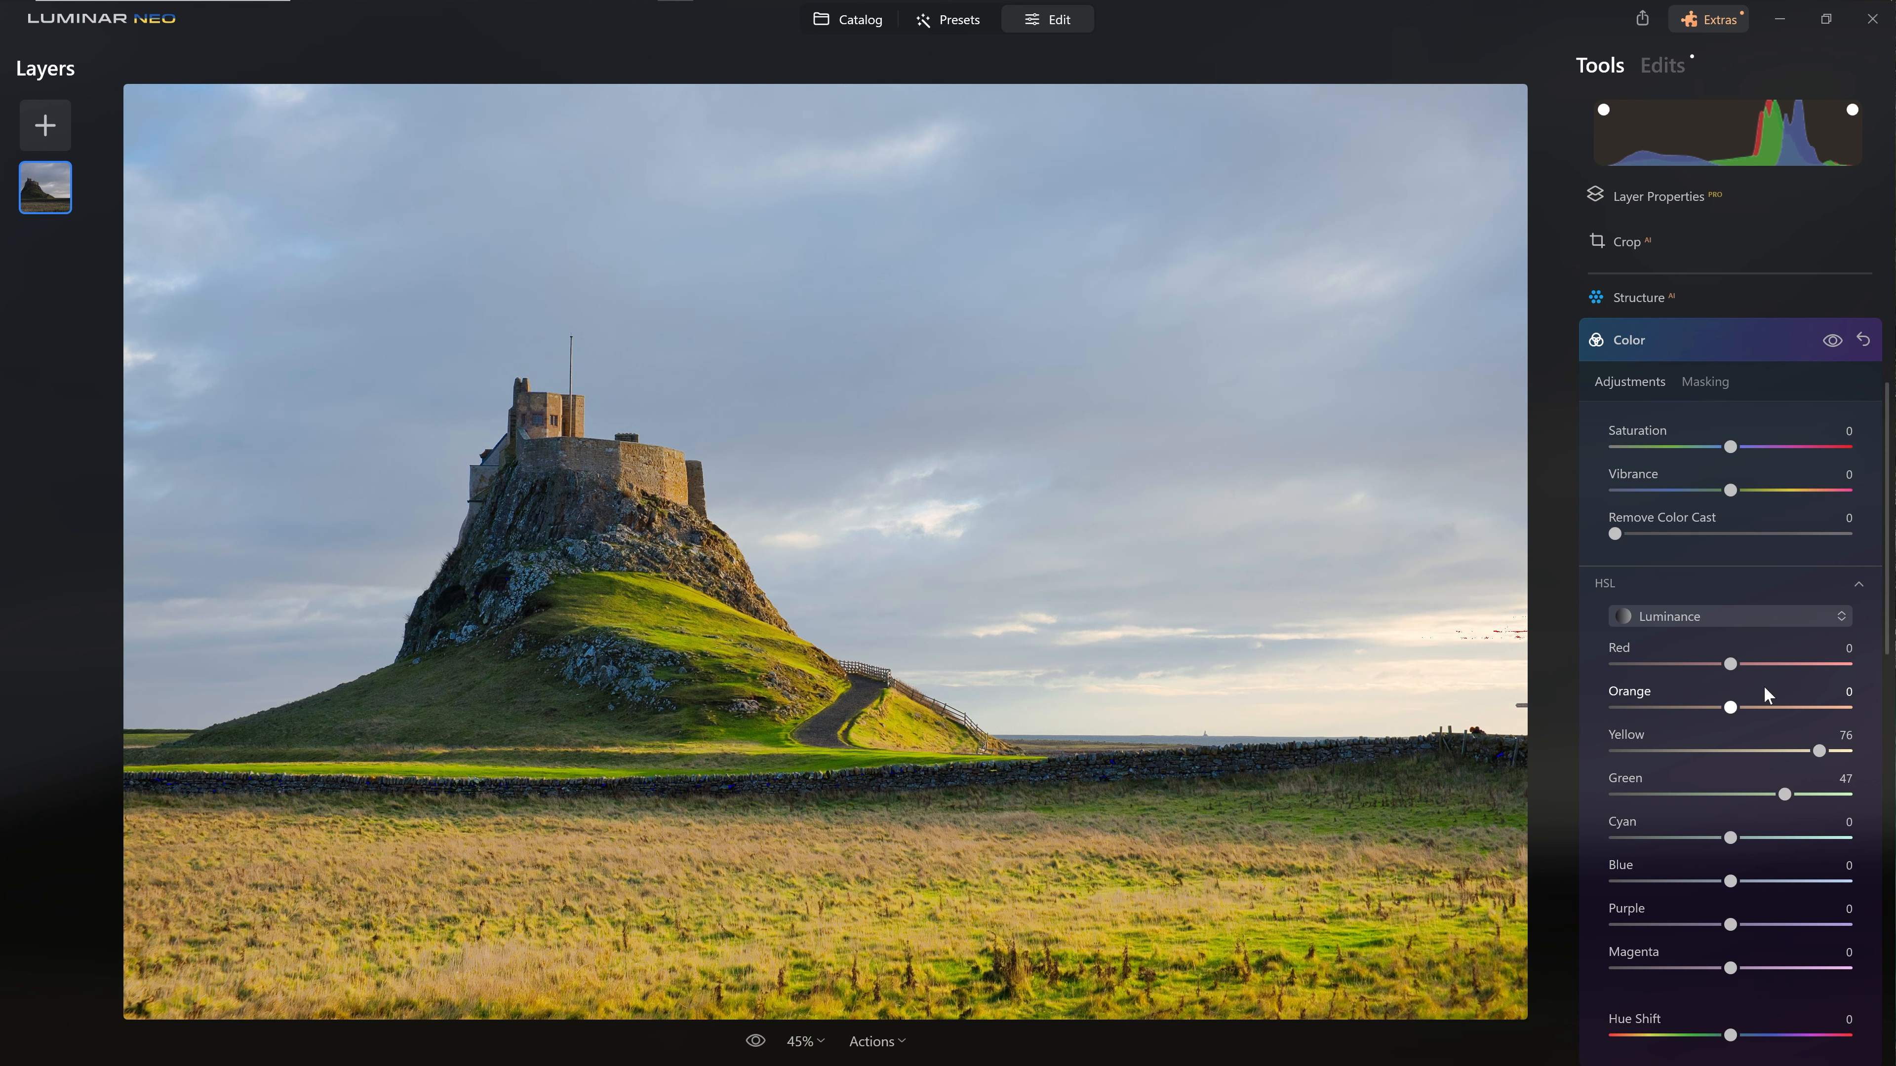
{"action": "left_click_drag", "start_coordinate": [1731, 707], "coordinate": [1779, 727]}
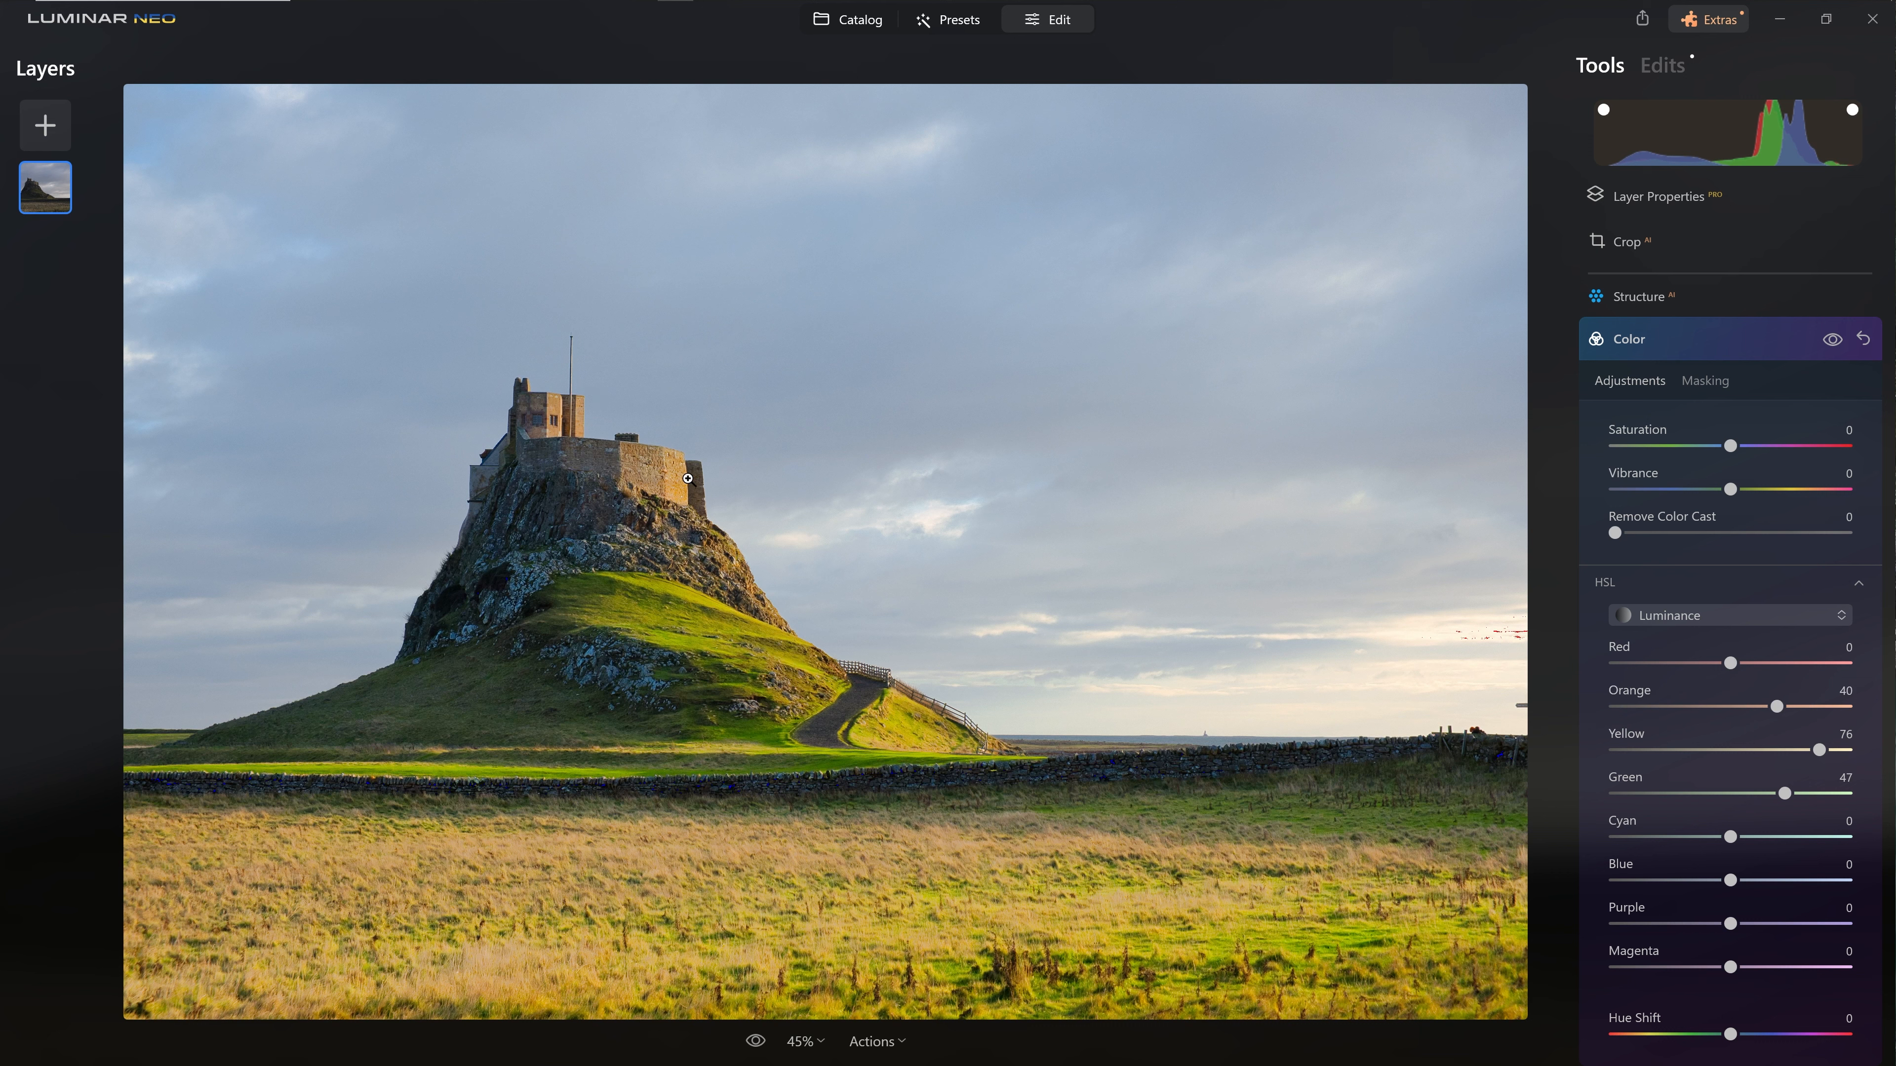
- Lower the HSL hue of yellow and green slightly, set saturation to -14 for yellow and -17 for green, and close the Color tool
{"action": "left_click", "coordinate": [1707, 615]}
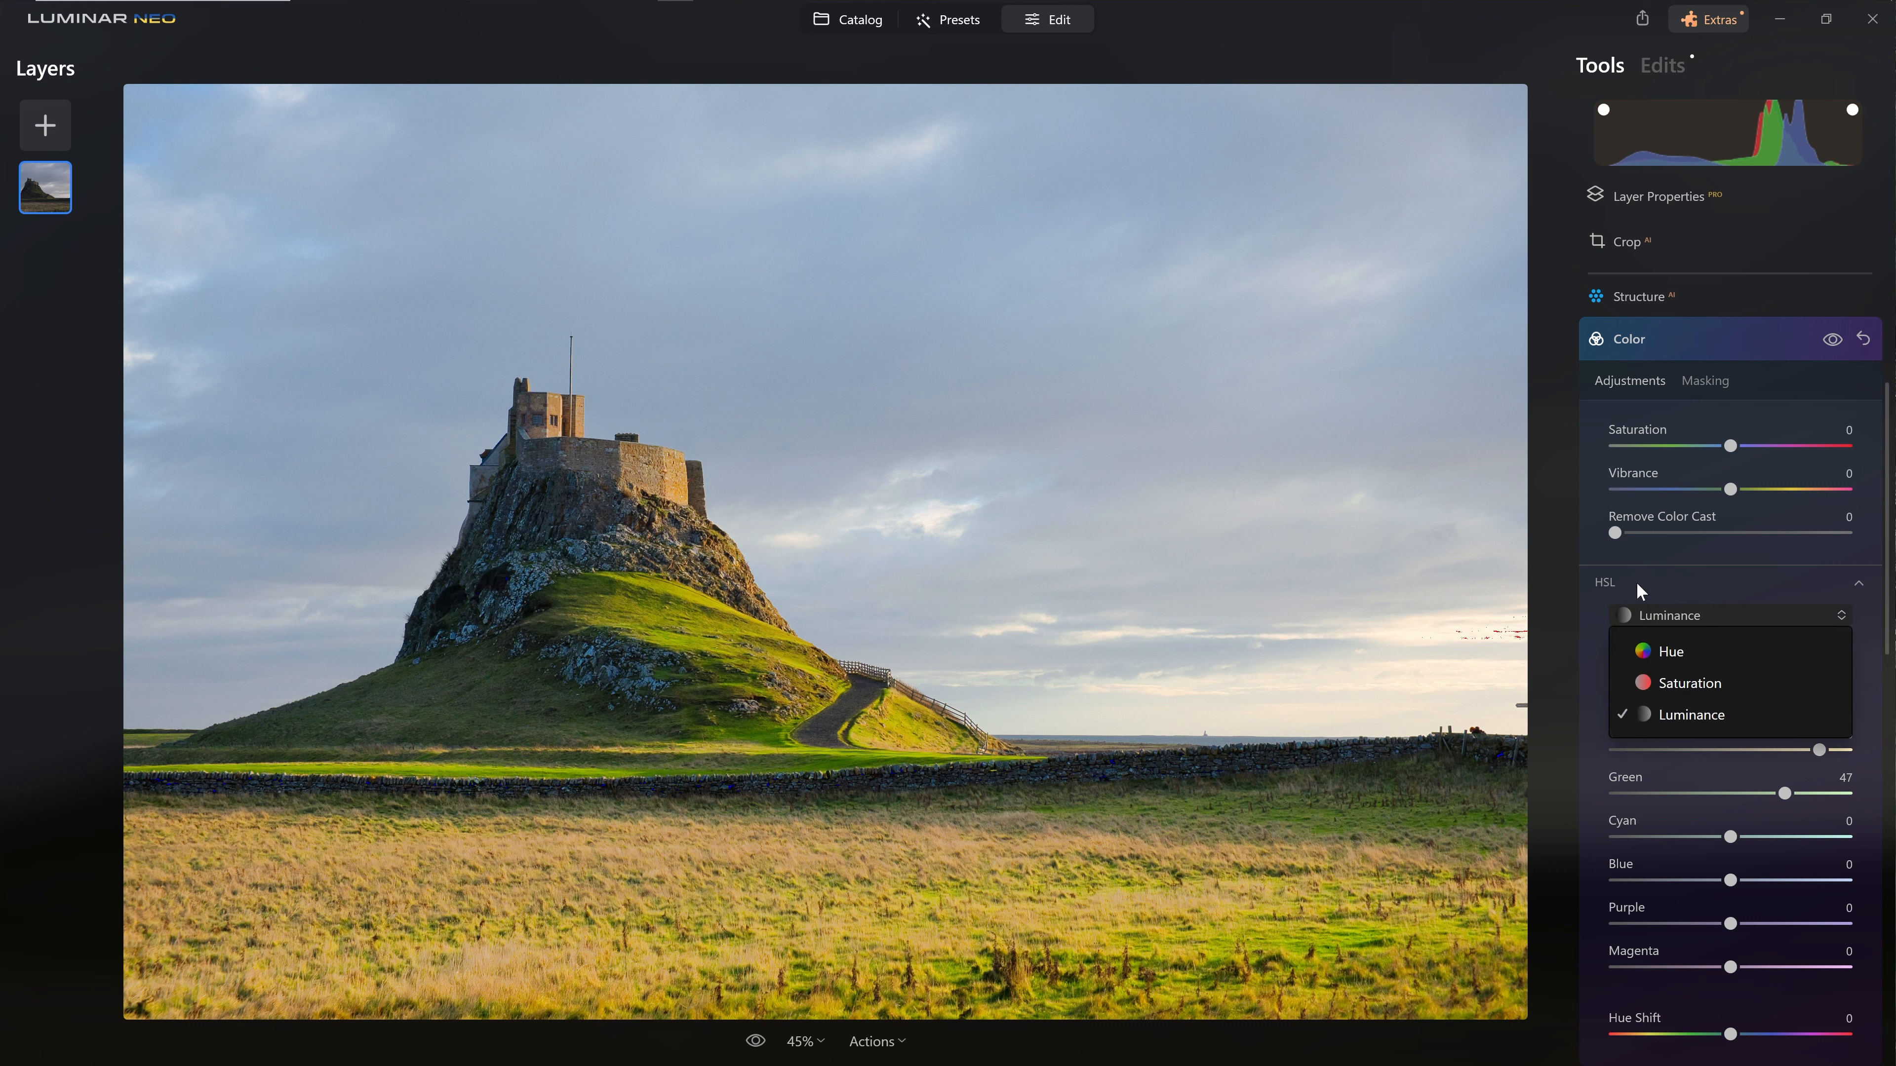
{"action": "left_click", "coordinate": [1672, 653]}
{"action": "scroll", "coordinate": [1716, 672], "scroll_direction": "down", "scroll_amount": 2}
{"action": "left_click_drag", "start_coordinate": [1729, 632], "coordinate": [1707, 632]}
{"action": "left_click", "coordinate": [1676, 497]}
{"action": "left_click_drag", "start_coordinate": [1730, 675], "coordinate": [1723, 636]}
{"action": "left_click", "coordinate": [1676, 565]}
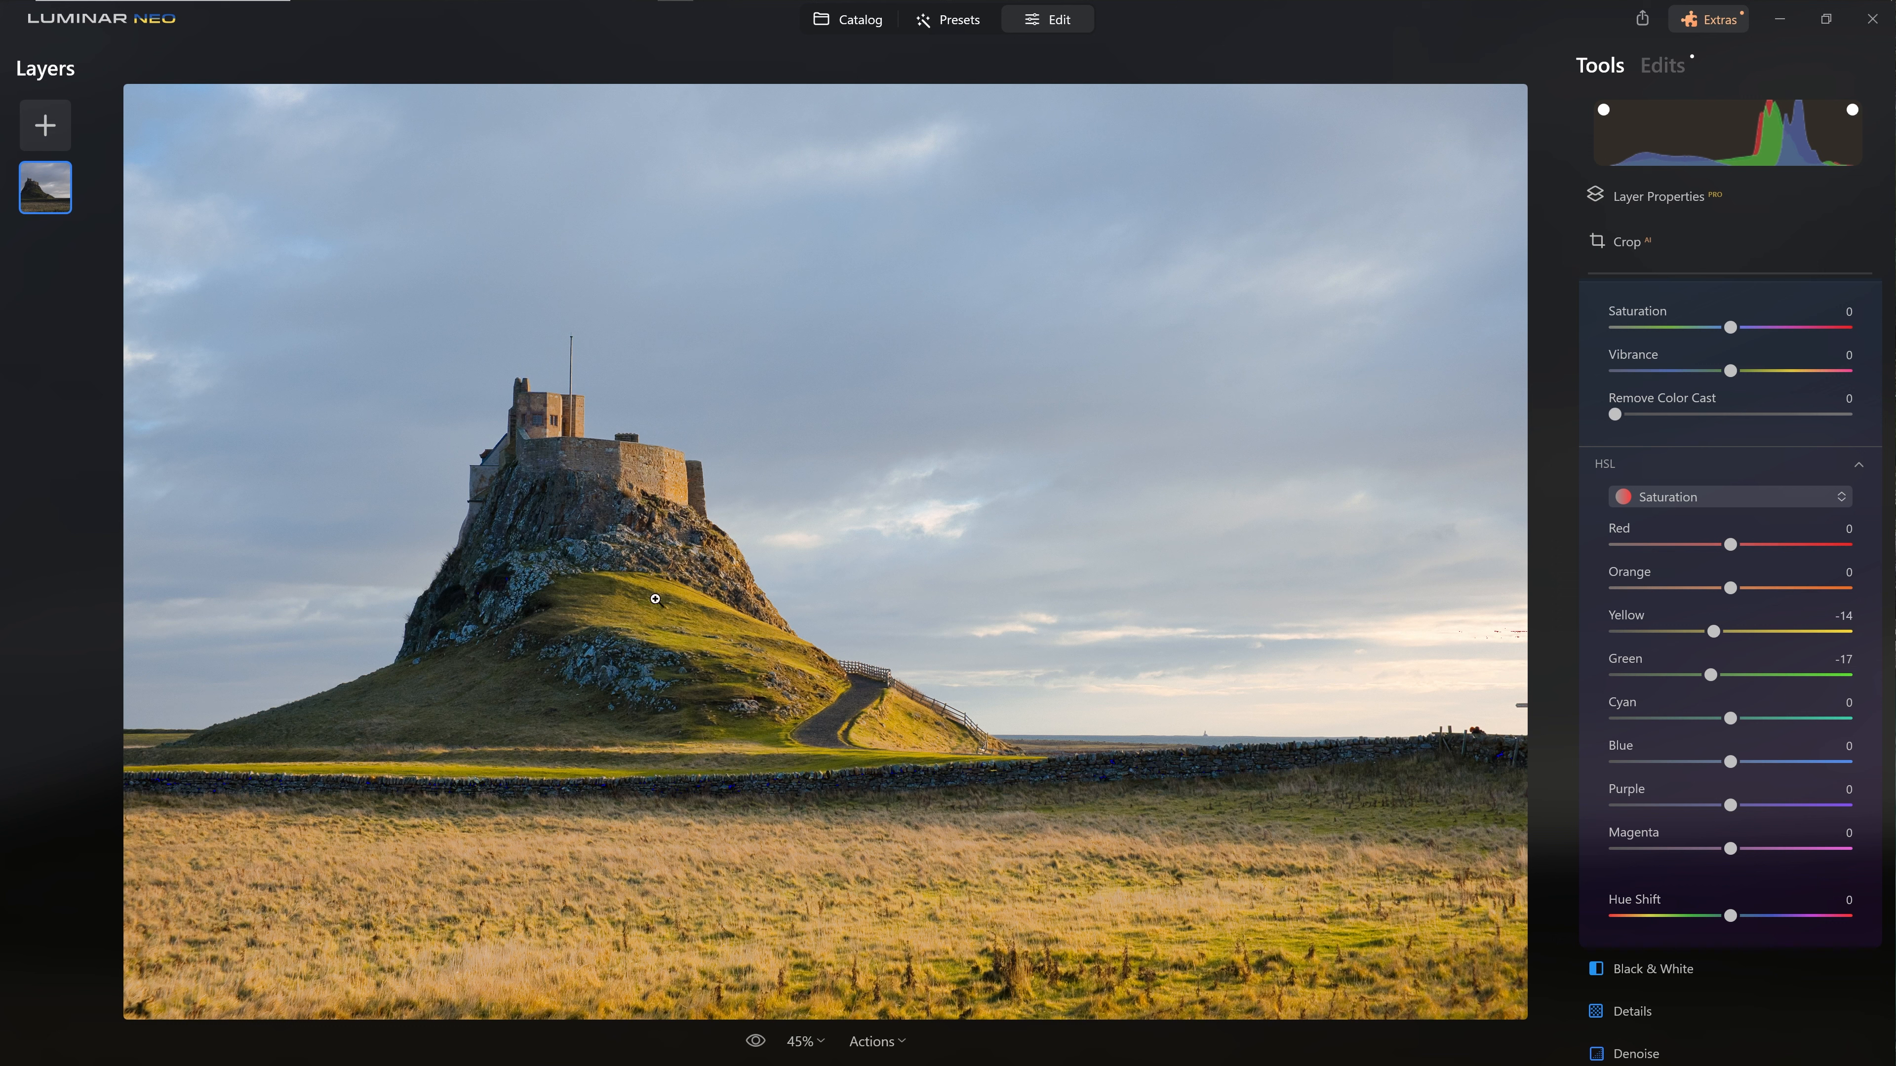
{"action": "scroll", "coordinate": [1671, 575], "scroll_direction": "up", "scroll_amount": 4}
{"action": "left_click", "coordinate": [1630, 575]}
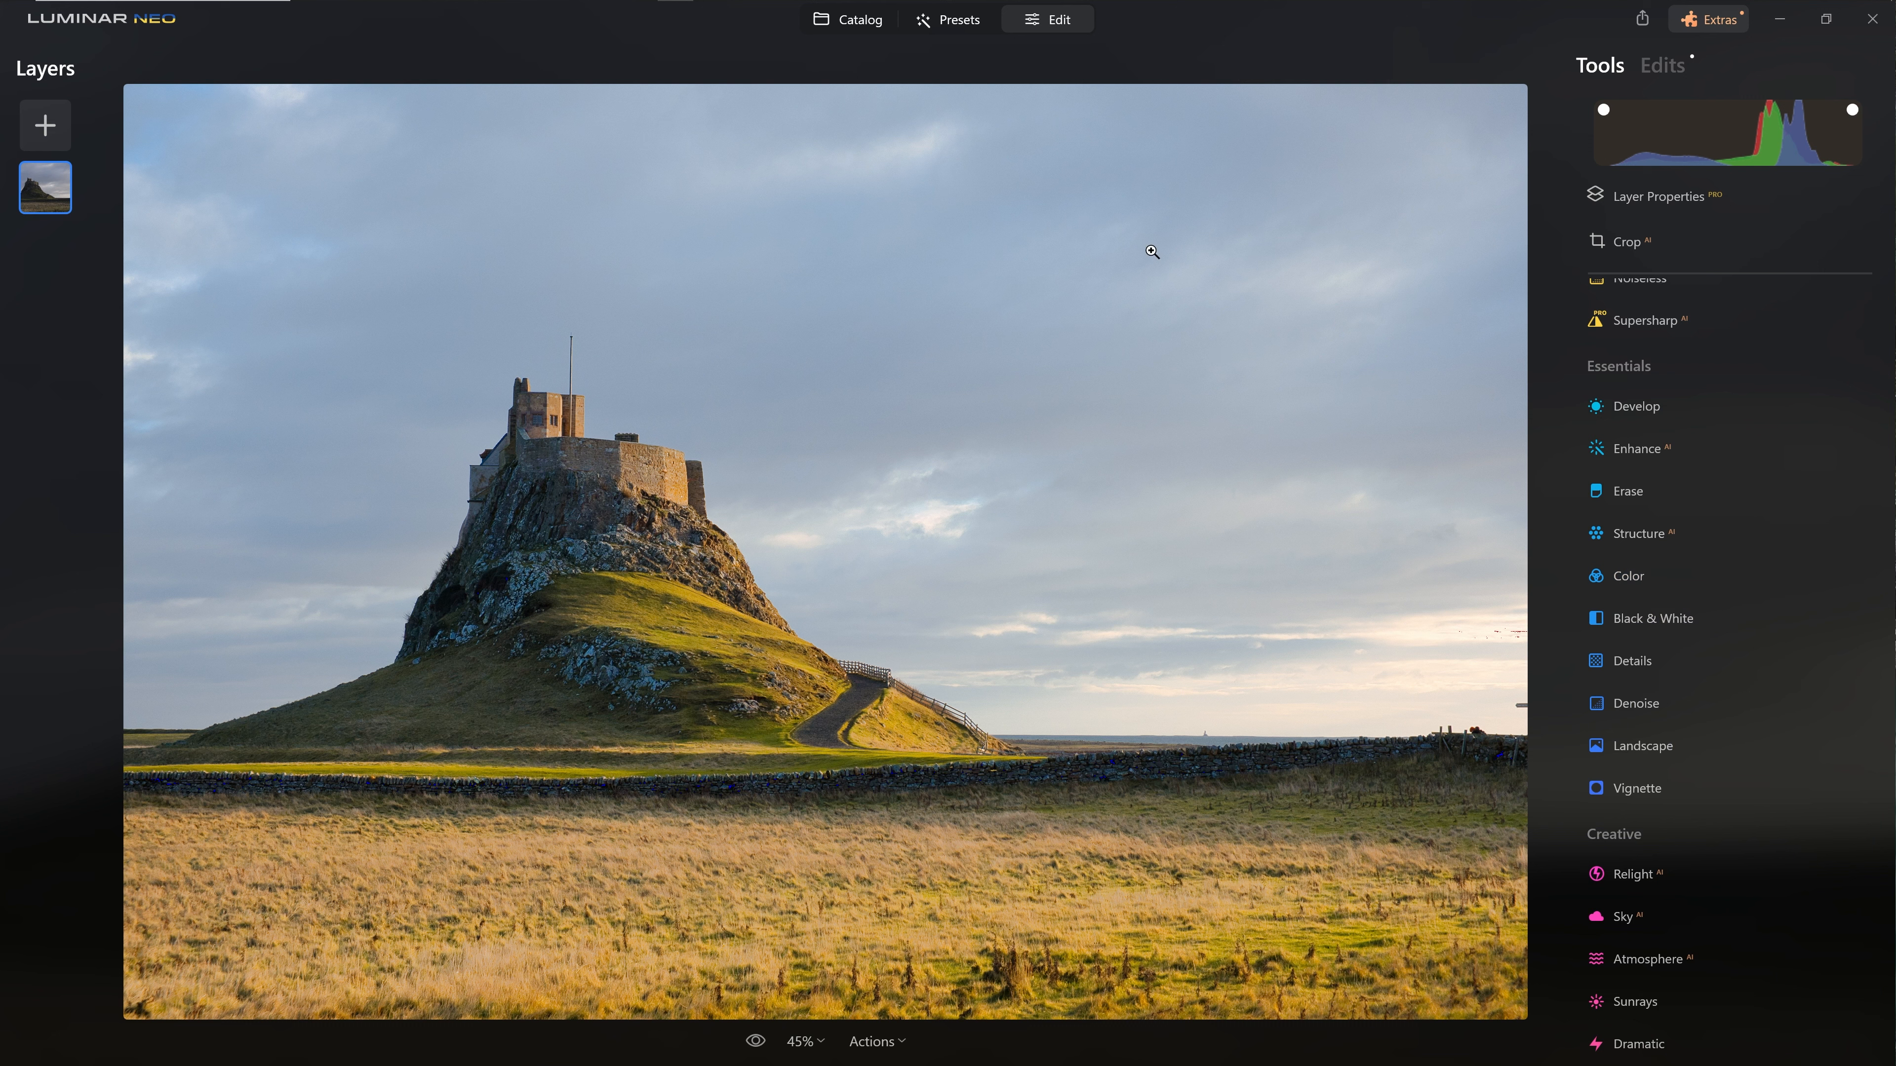
- In a new Color adjustment, lower HSL luminance for cyan, purple and blue (-100), and set saturation to 18 for cyan, 37 for blue, 12 for purple
{"action": "left_click", "coordinate": [1667, 580]}
{"action": "scroll", "coordinate": [1672, 597], "scroll_direction": "down", "scroll_amount": 4}
{"action": "left_click", "coordinate": [1728, 498]}
{"action": "left_click", "coordinate": [1672, 549]}
{"action": "left_click_drag", "start_coordinate": [1730, 764], "coordinate": [1696, 805]}
{"action": "left_click_drag", "start_coordinate": [1727, 721], "coordinate": [1705, 725]}
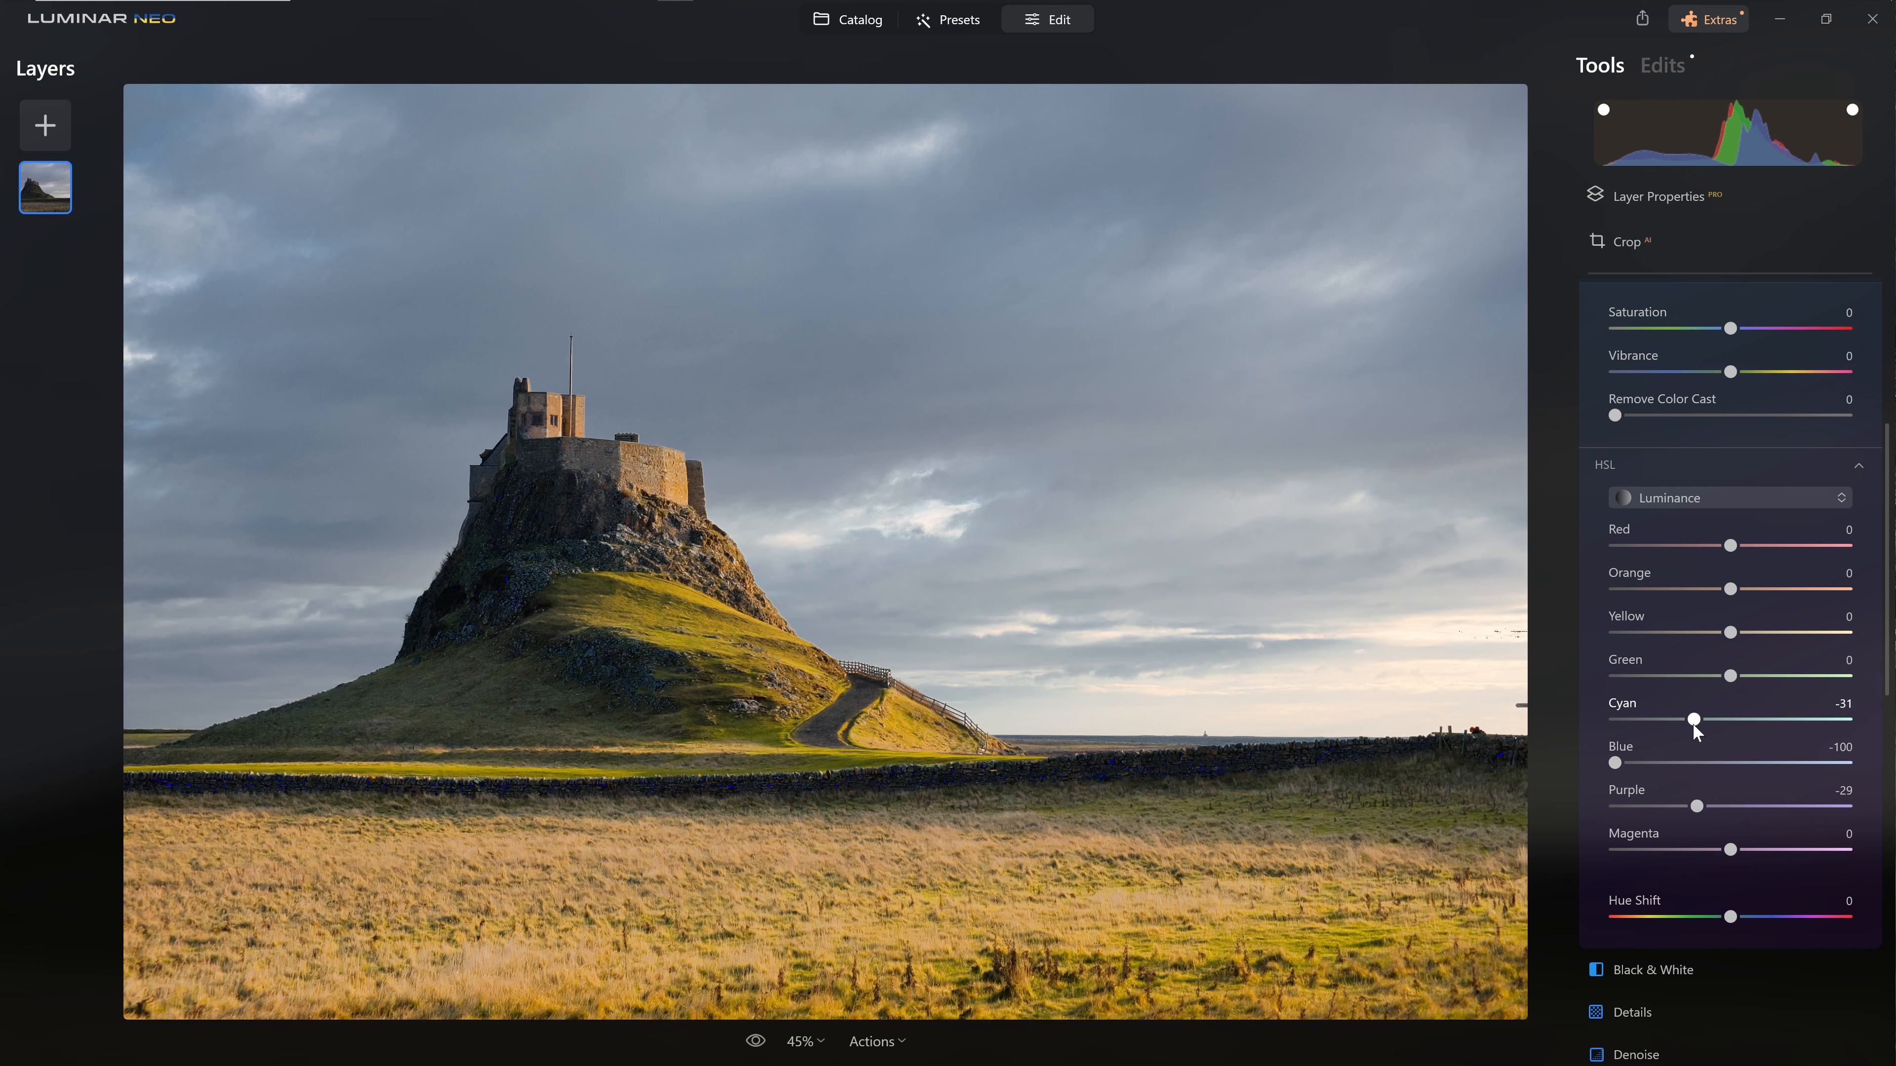
{"action": "left_click_drag", "start_coordinate": [1698, 807], "coordinate": [1676, 807]}
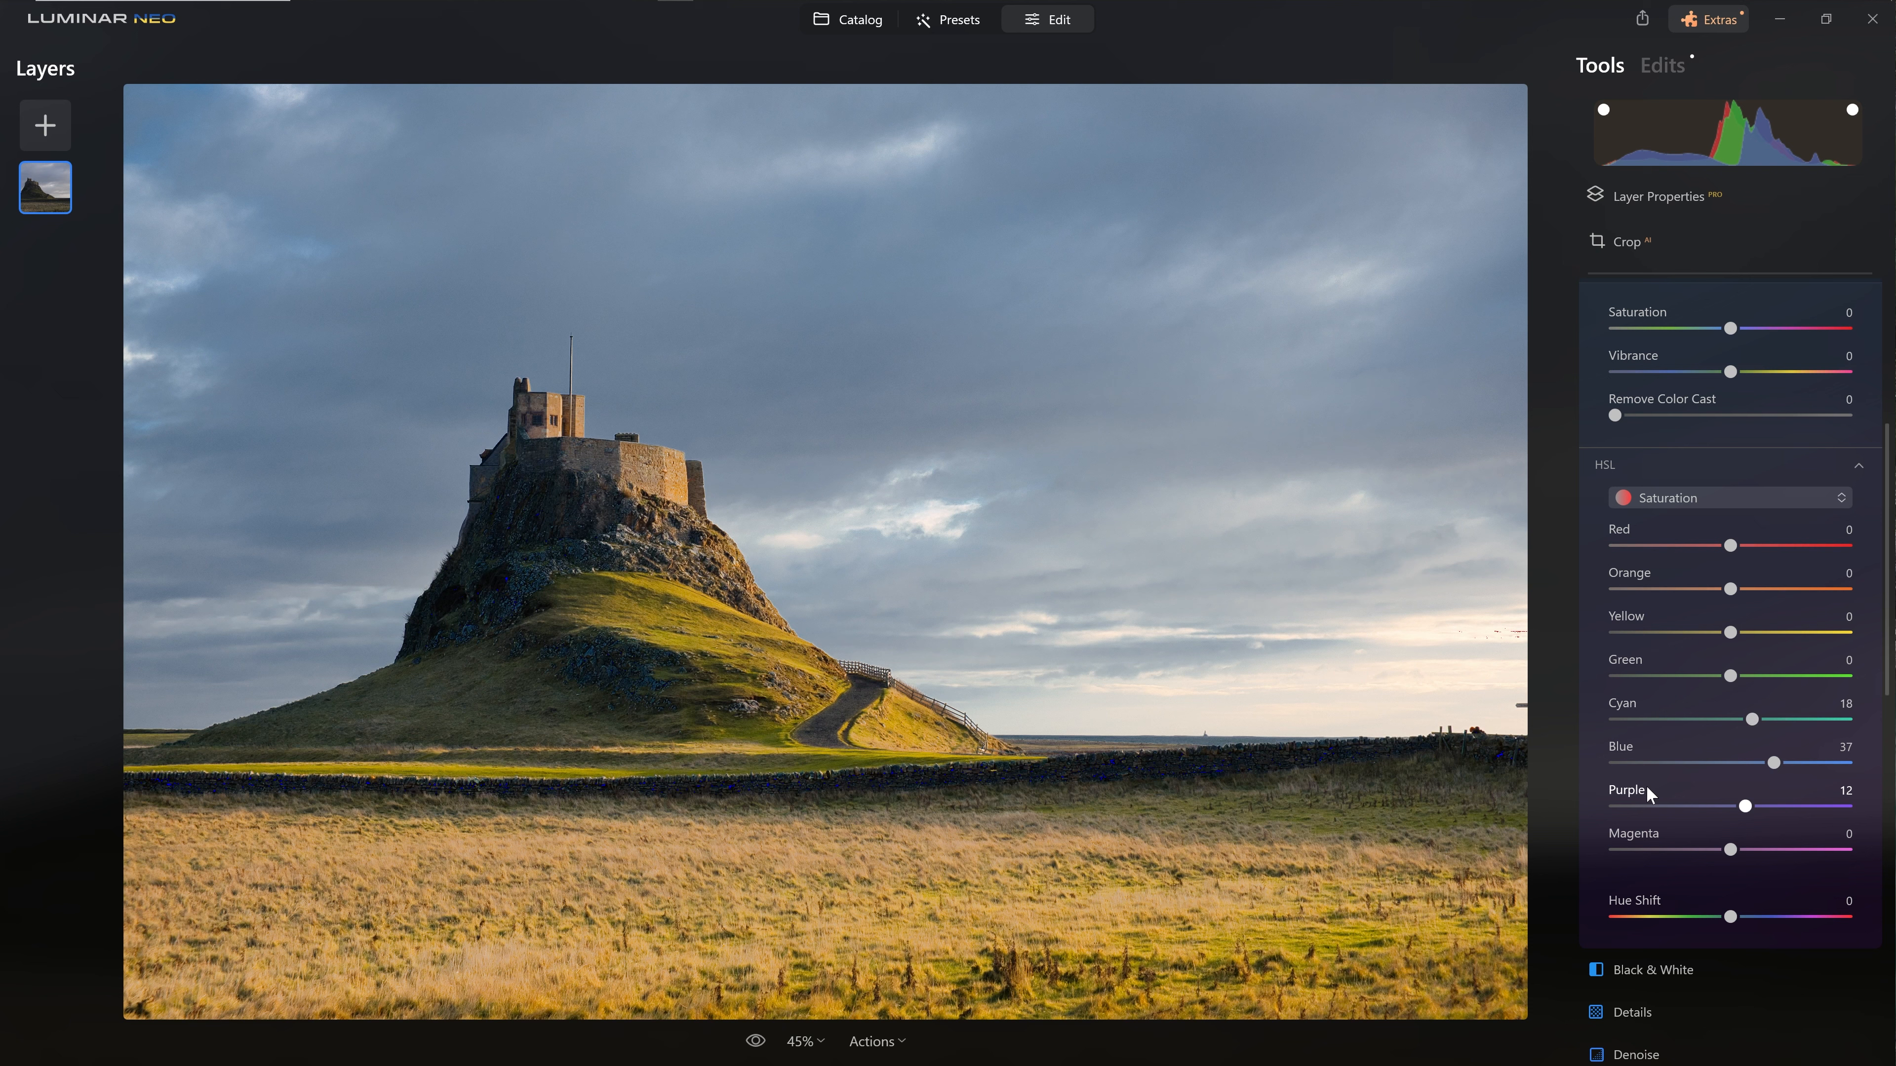
{"action": "scroll", "coordinate": [1735, 635], "scroll_direction": "up", "scroll_amount": 5}
{"action": "left_click", "coordinate": [1731, 639]}
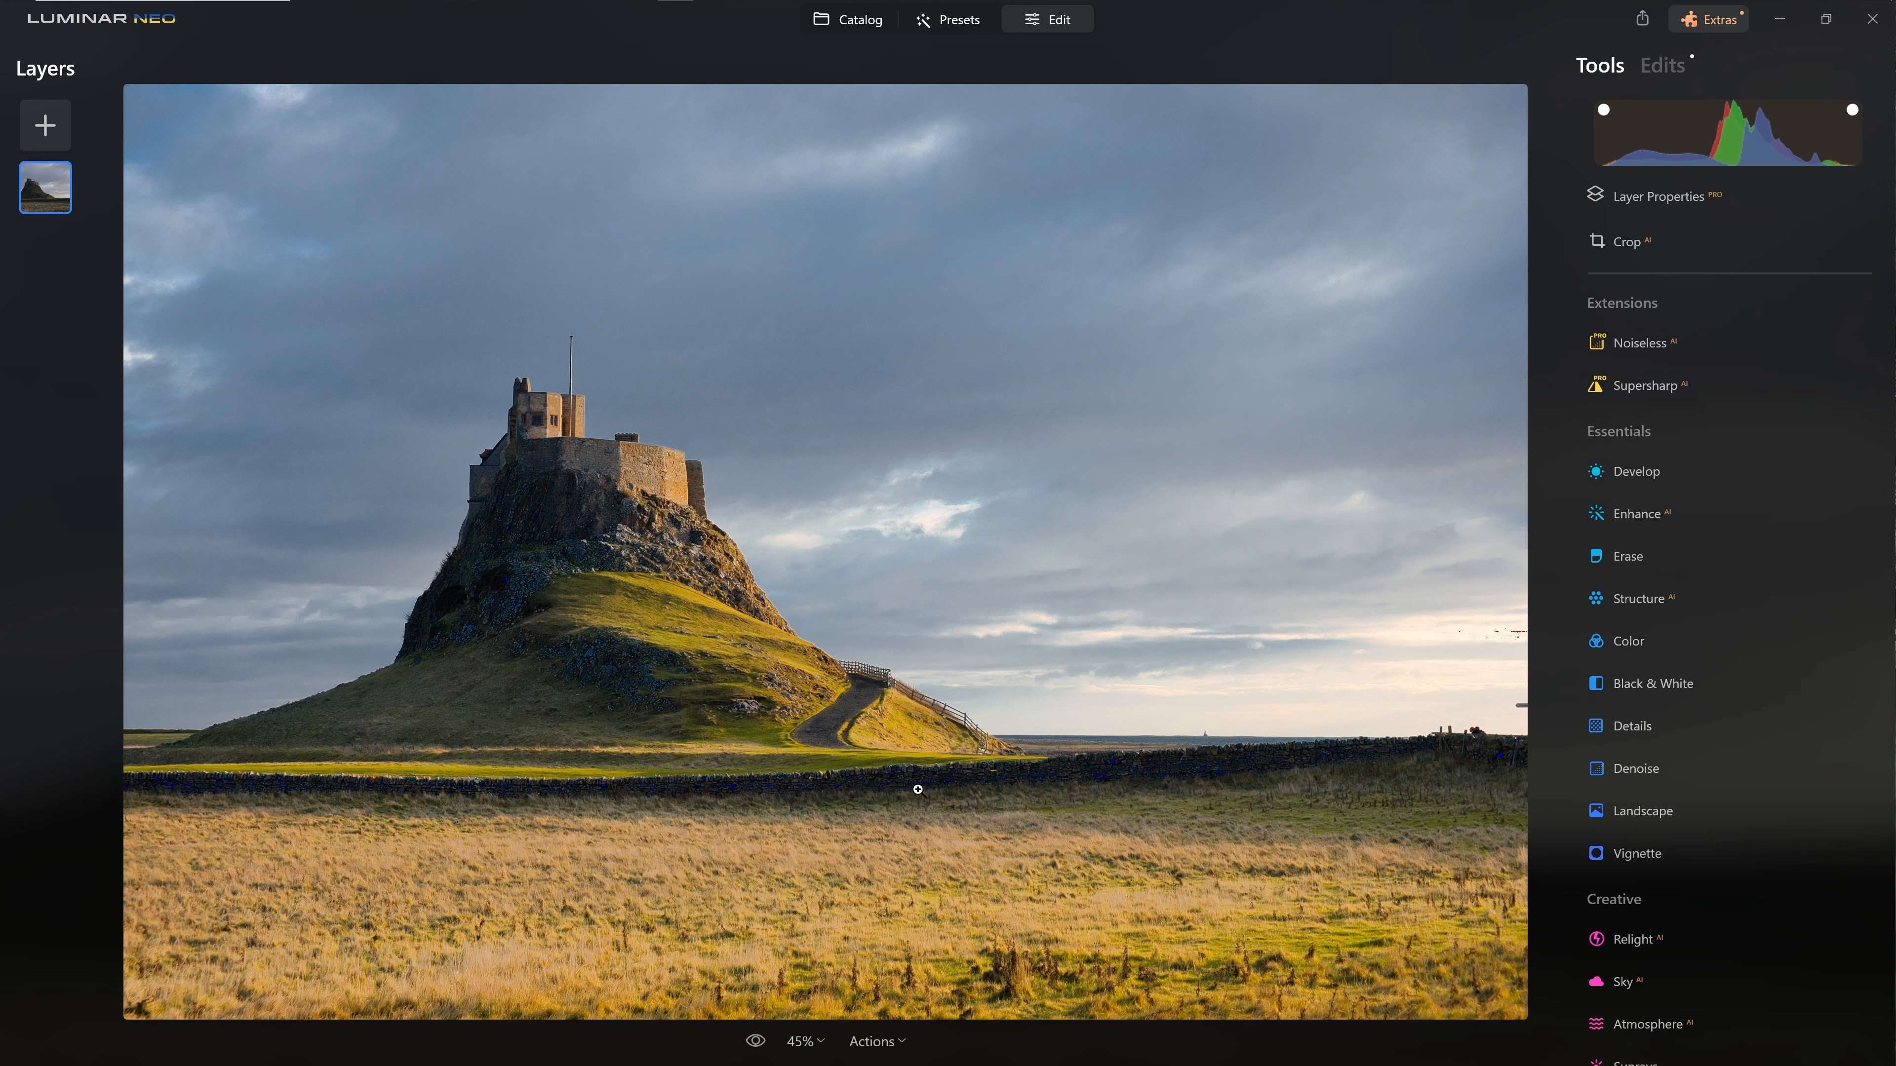
- Compare the edited photo with the original unedited version
{"action": "left_click", "coordinate": [753, 1047]}
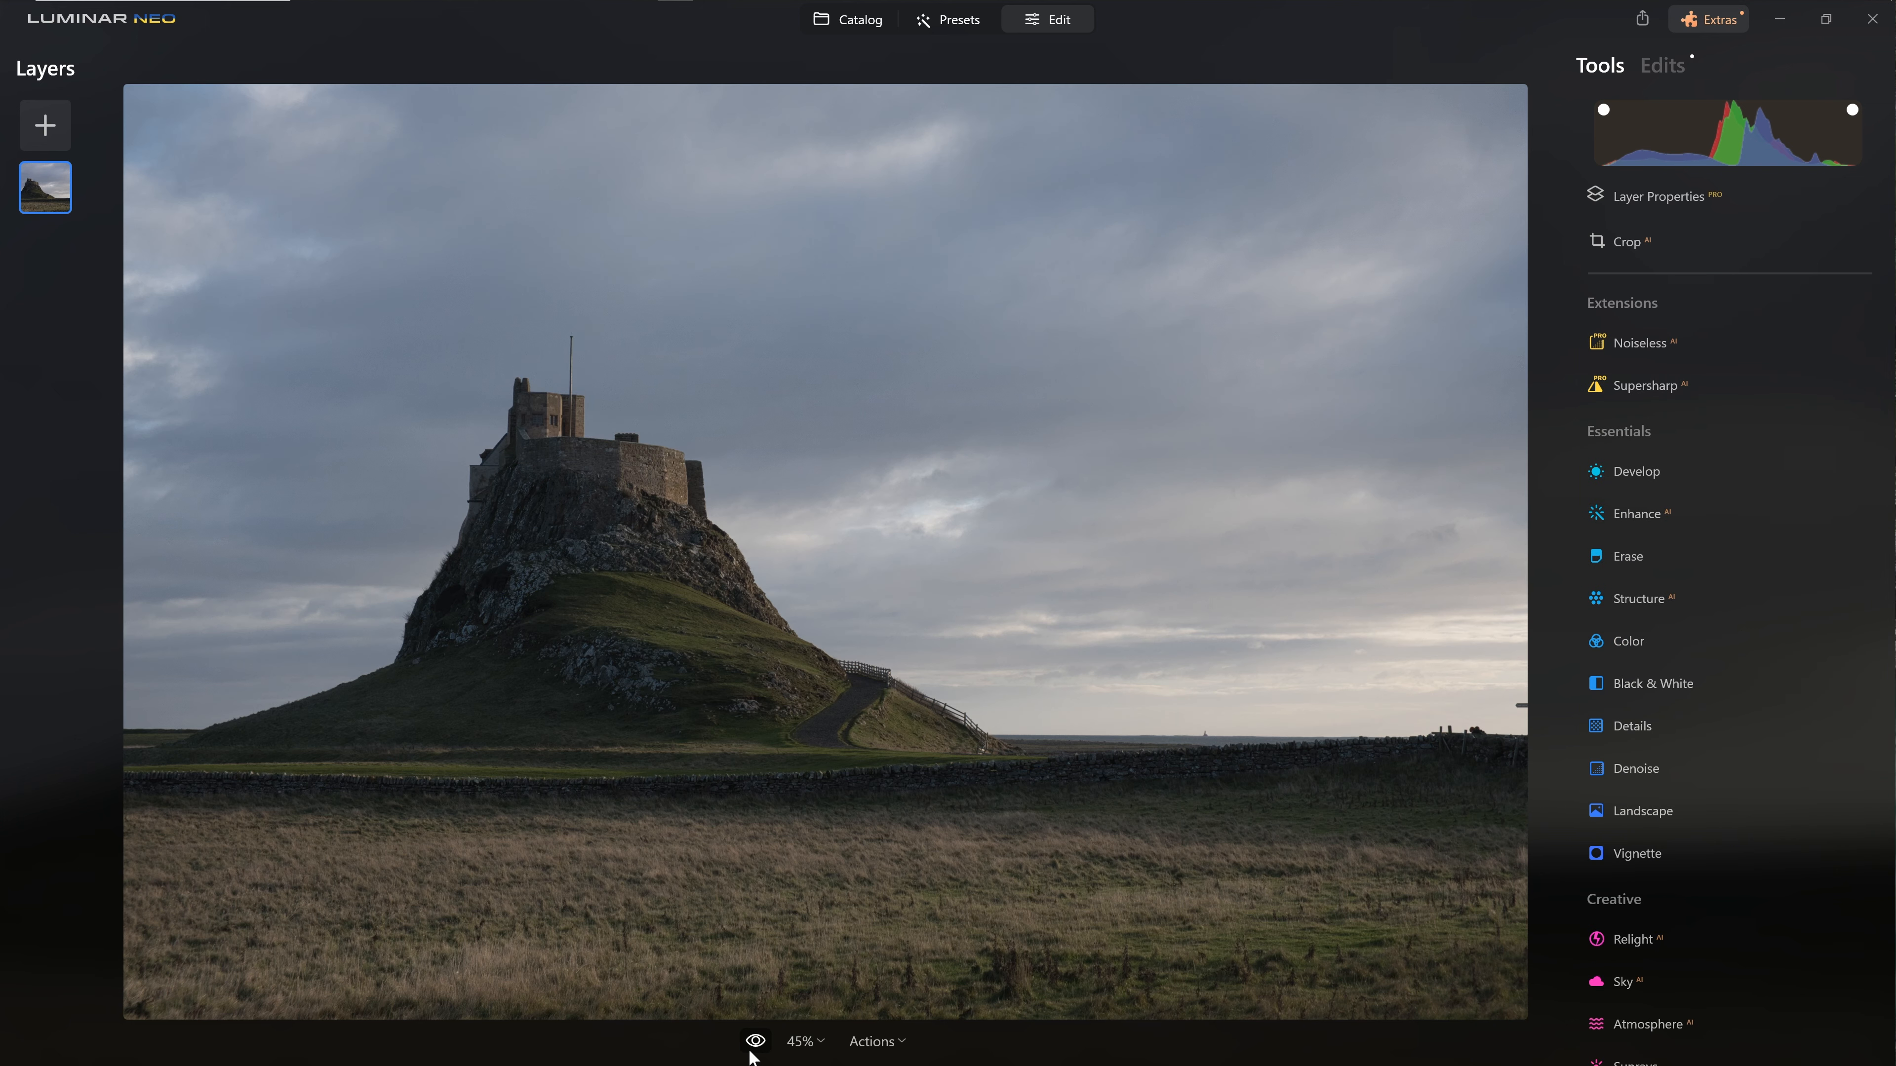
{"action": "left_click", "coordinate": [750, 1052]}
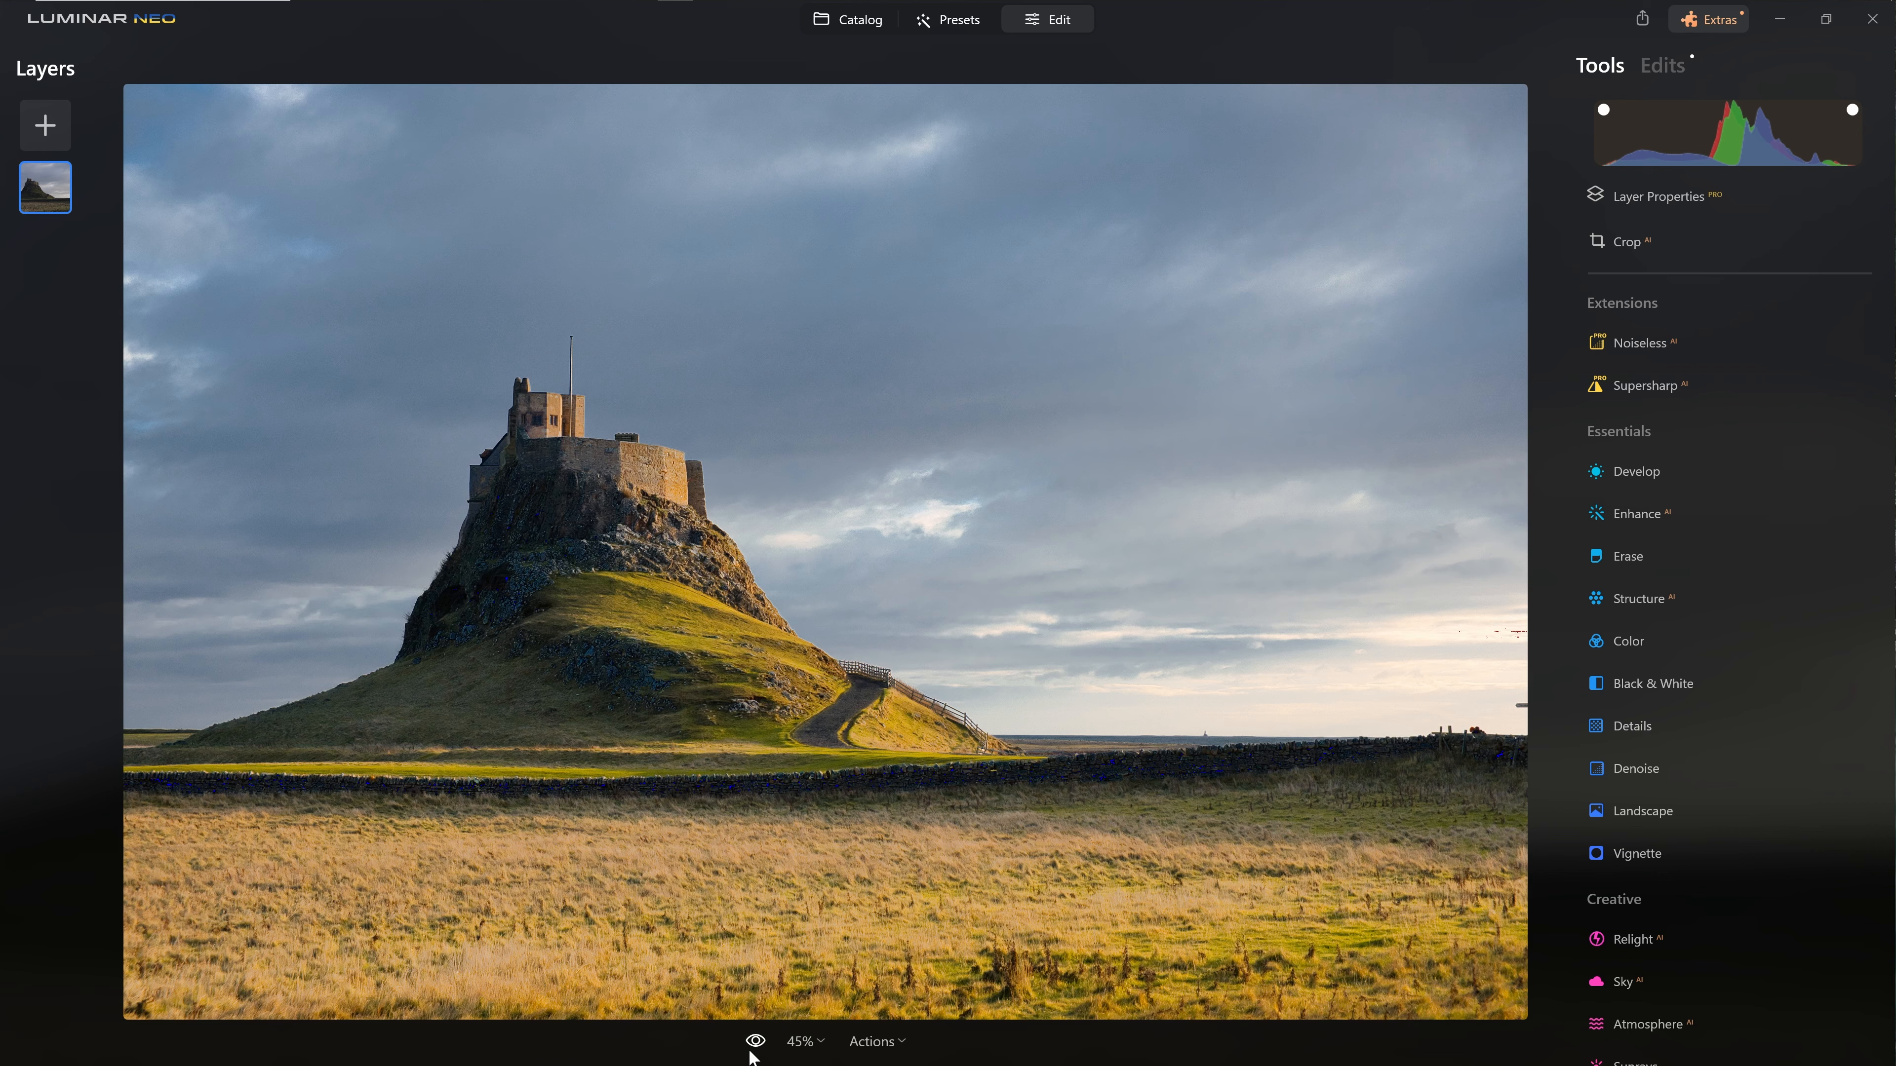
{"action": "left_click", "coordinate": [753, 1054]}
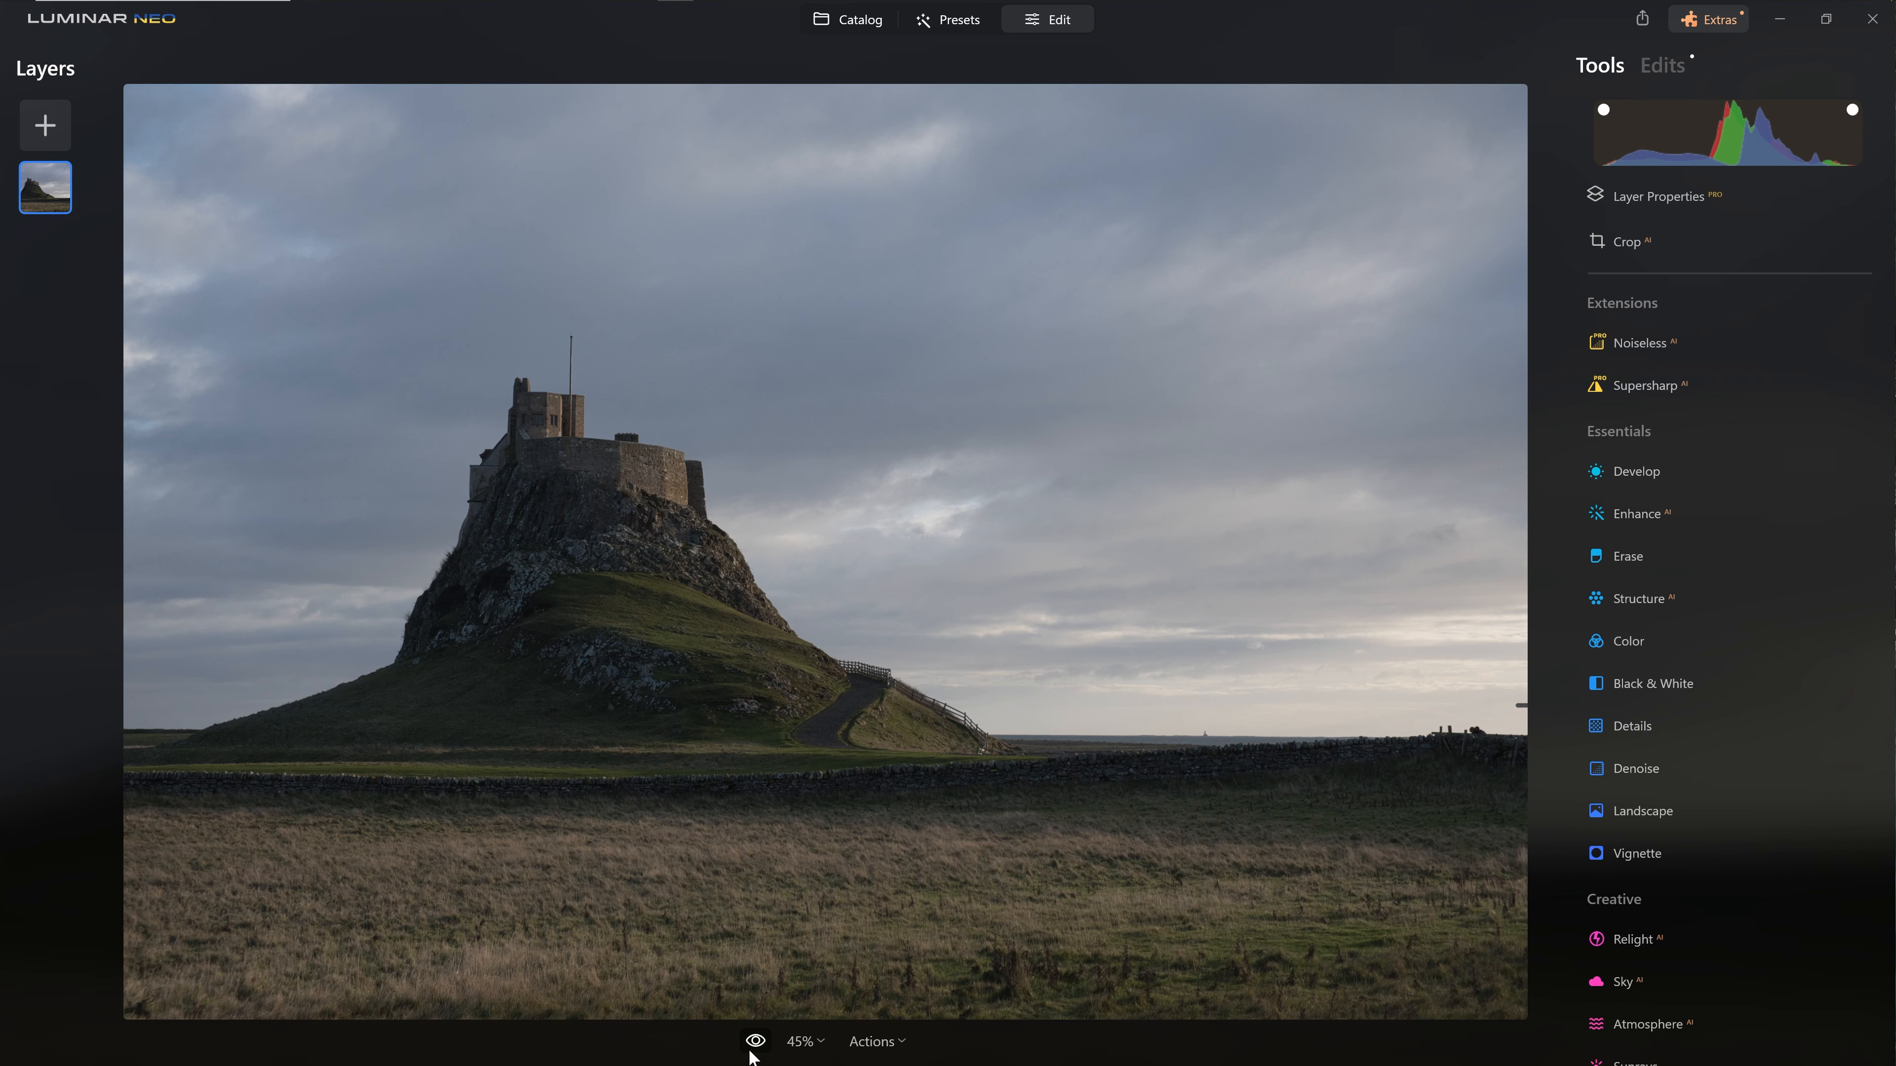
{"action": "left_click", "coordinate": [752, 1053]}
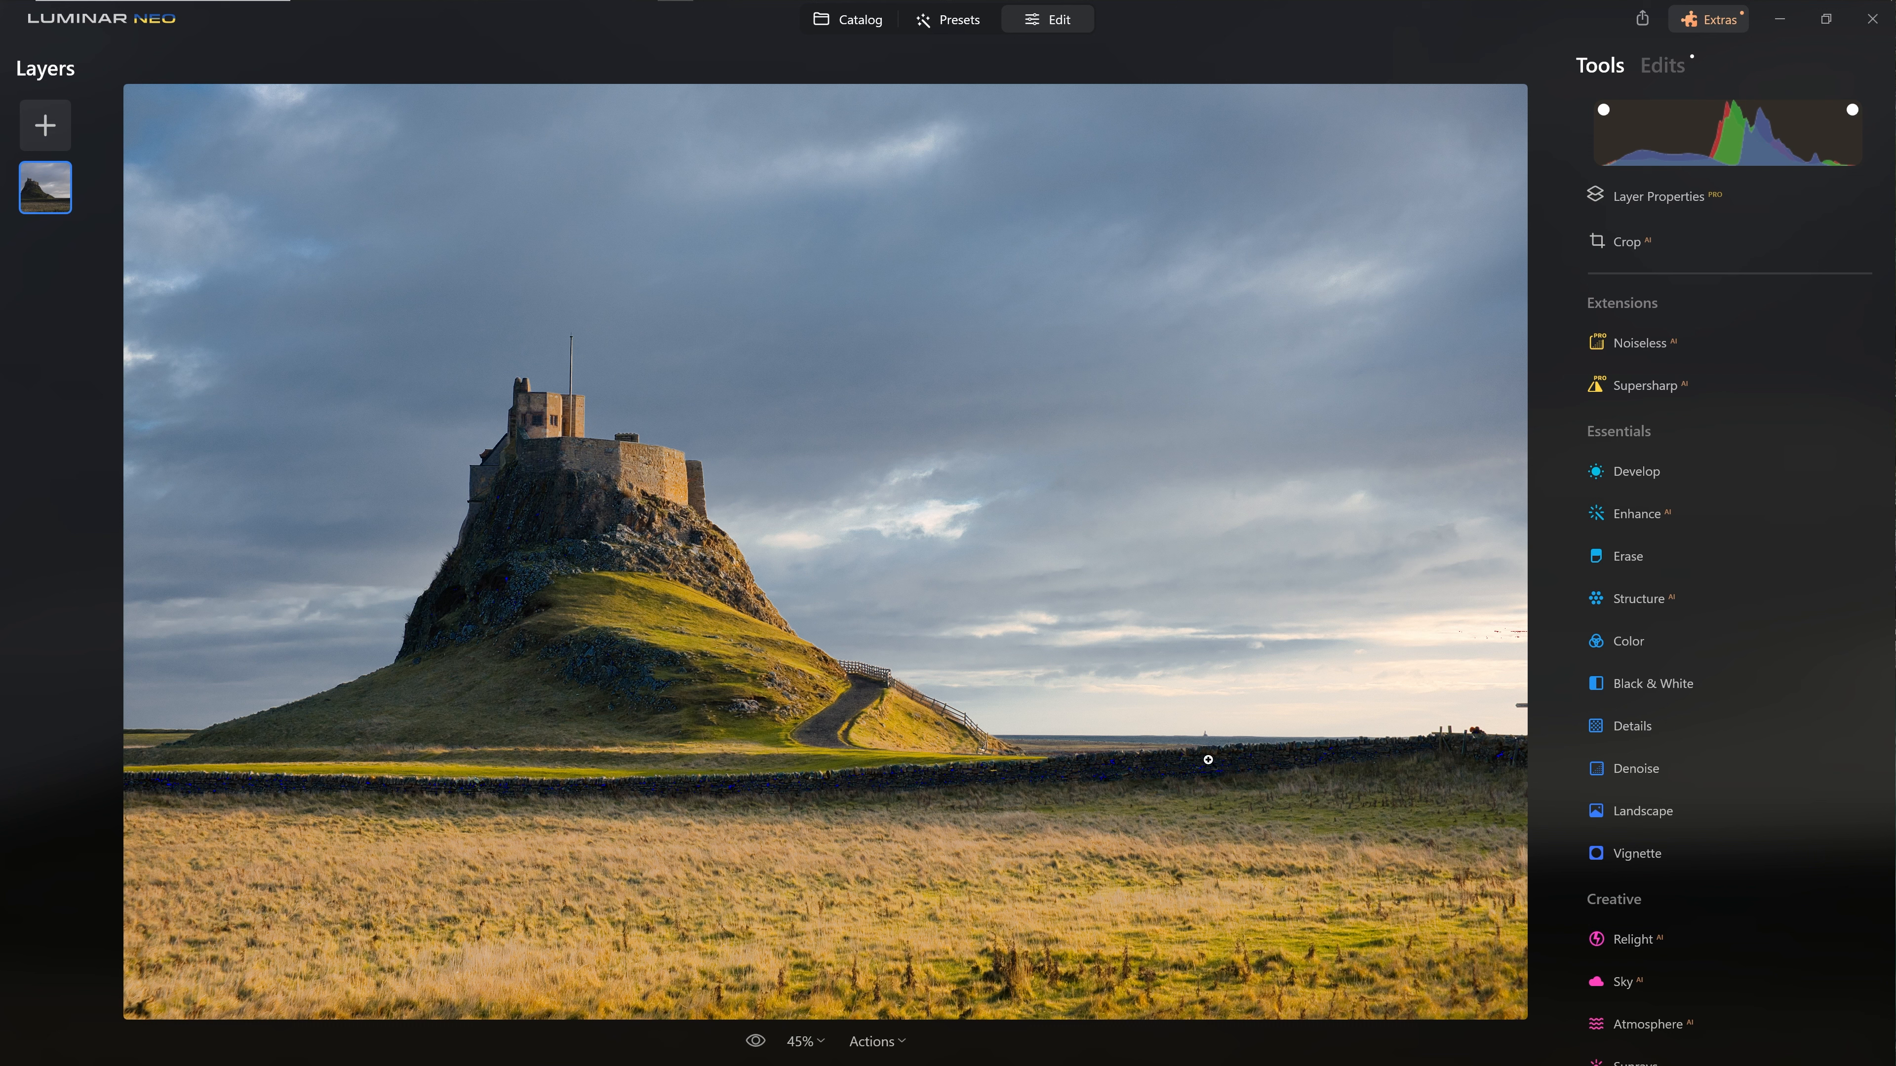
- Apply the Dramatic effect to the photo with an amount of 50
{"action": "scroll", "coordinate": [1690, 673], "scroll_direction": "down", "scroll_amount": 8}
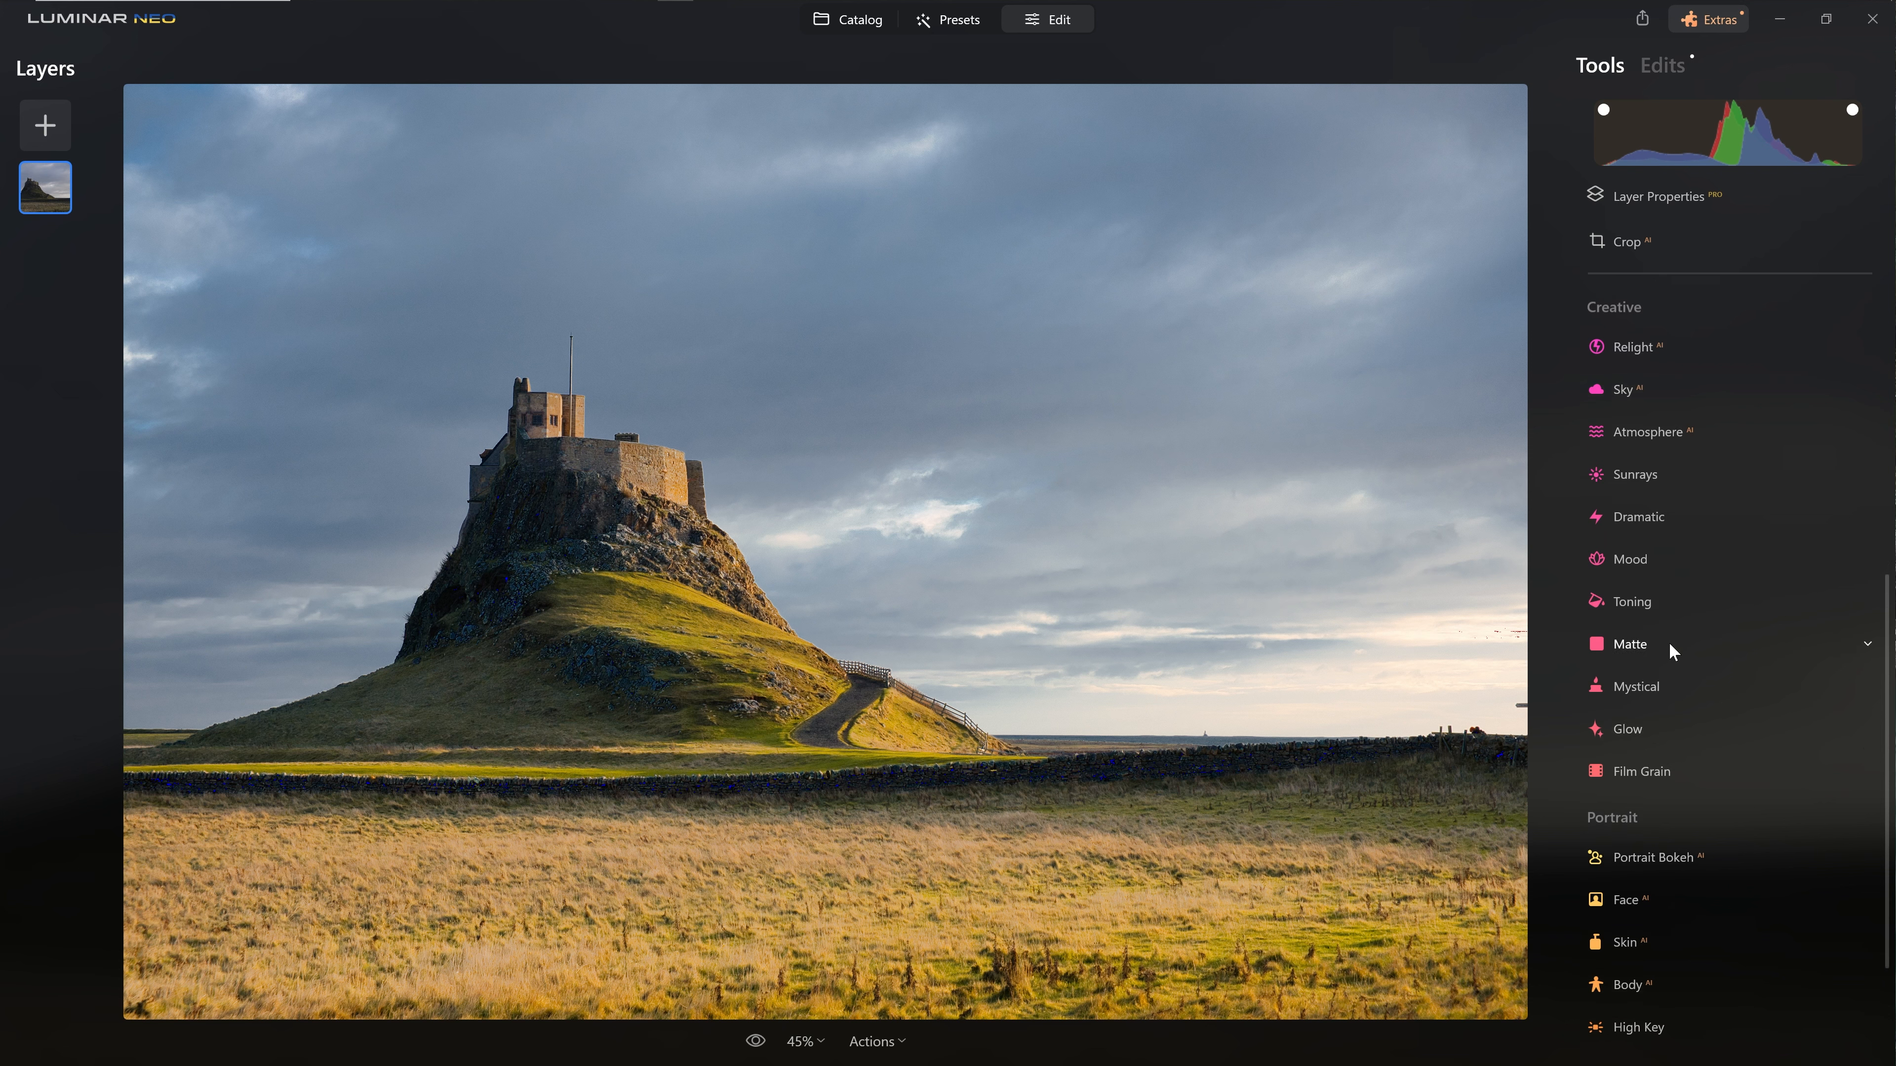
{"action": "left_click", "coordinate": [1675, 516]}
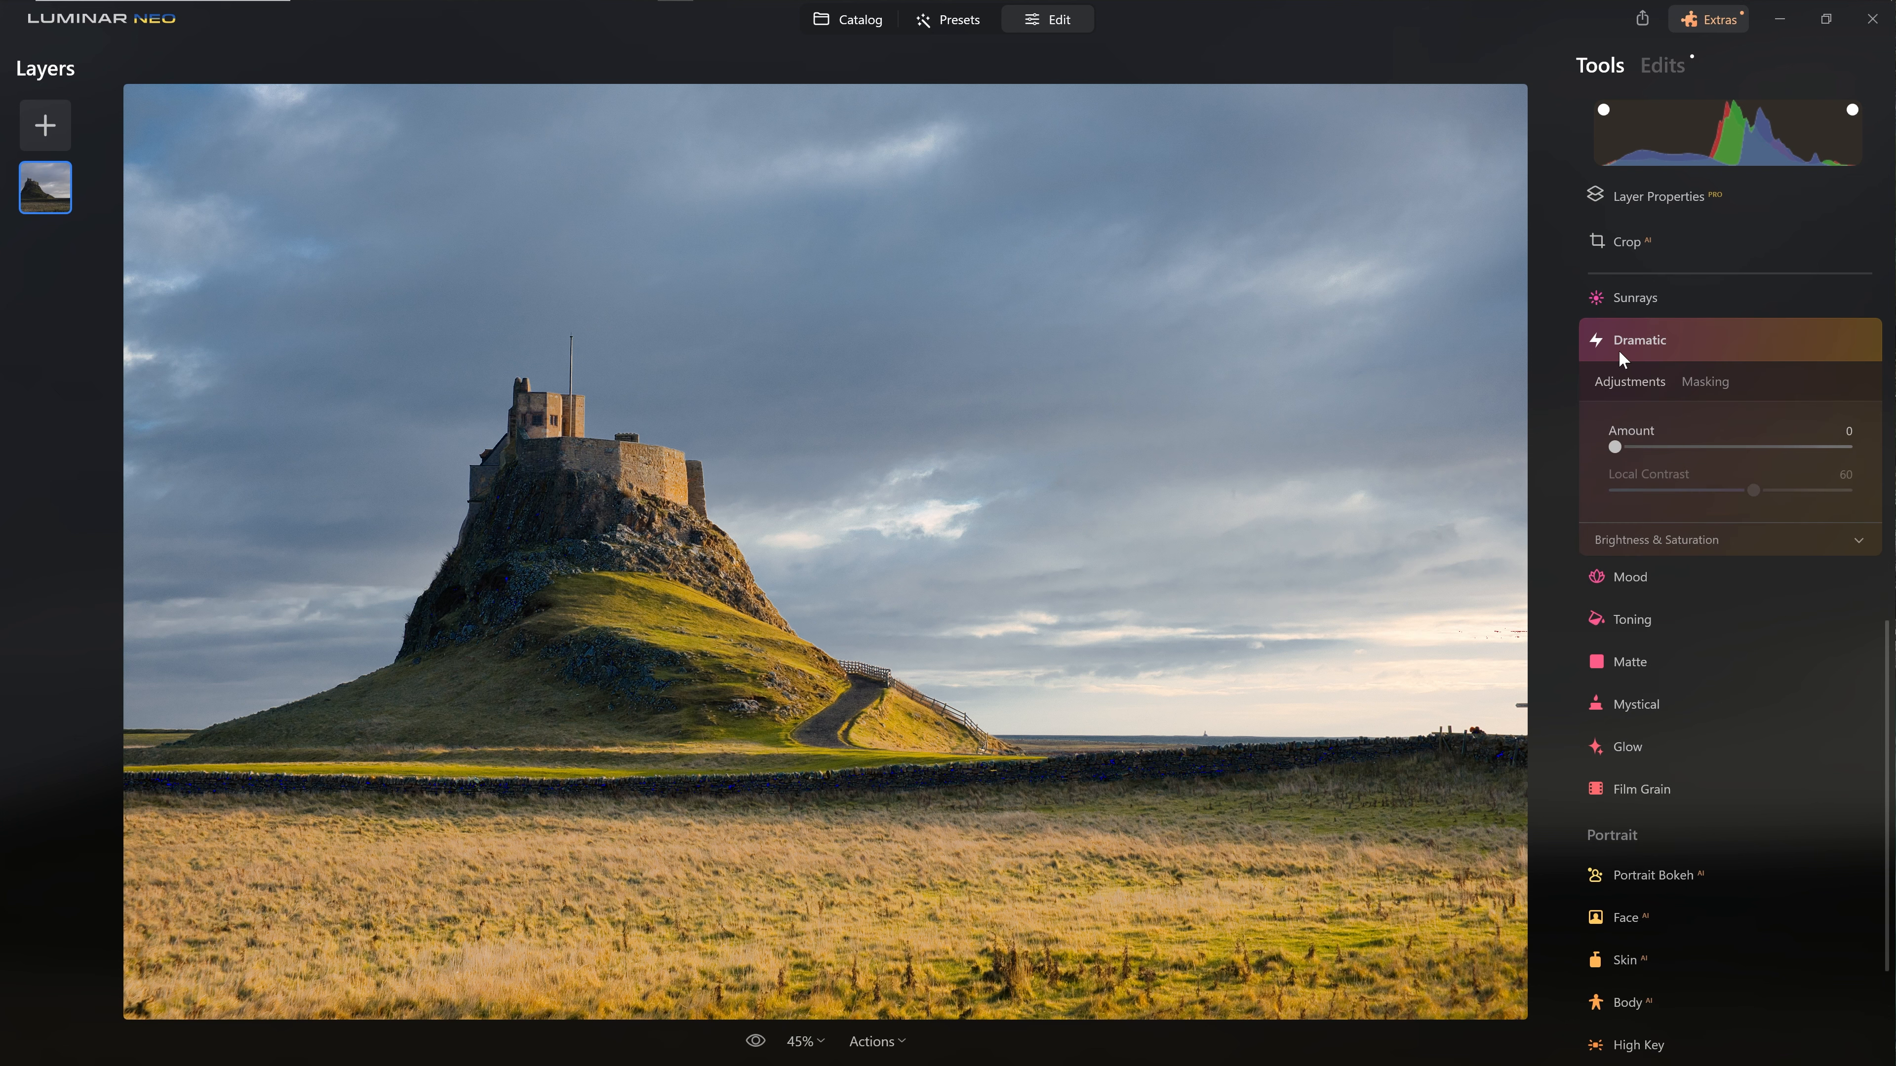
{"action": "left_click_drag", "start_coordinate": [1615, 447], "coordinate": [1848, 449]}
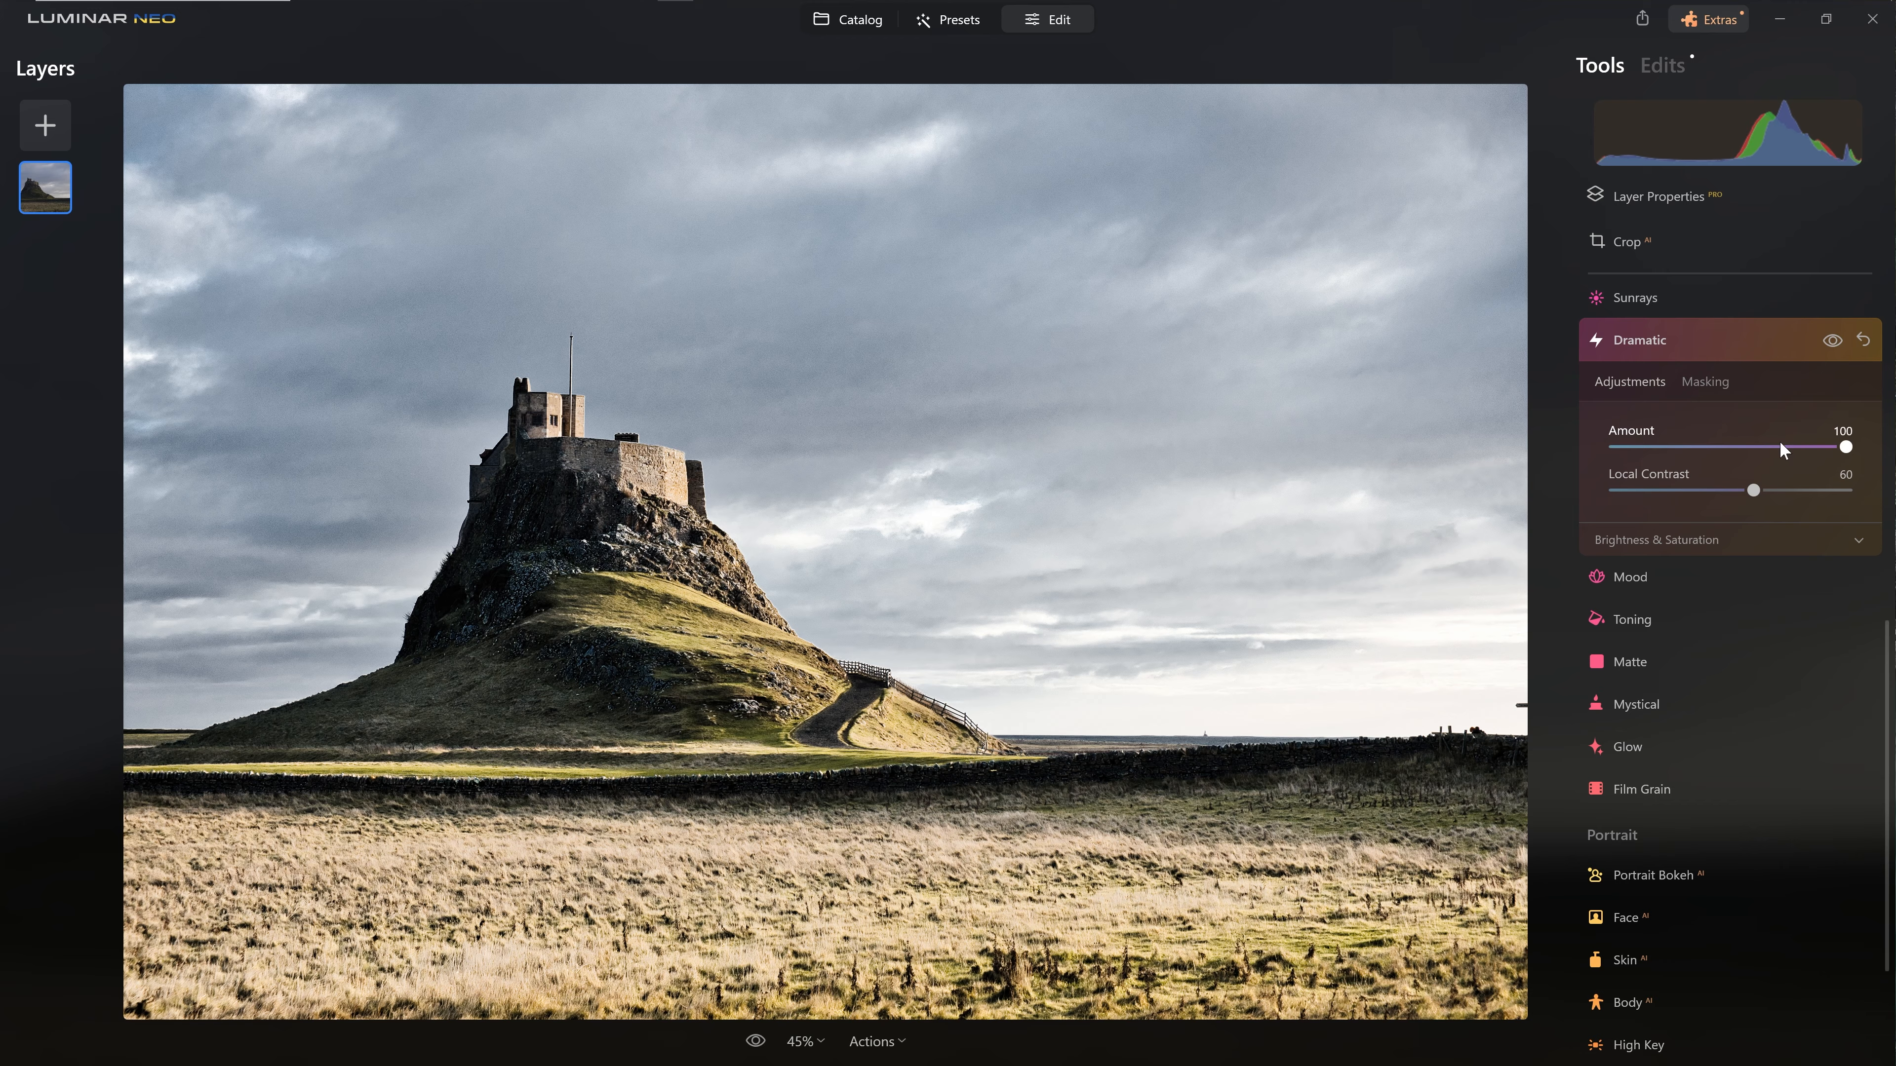
{"action": "left_click_drag", "start_coordinate": [1778, 447], "coordinate": [1730, 448]}
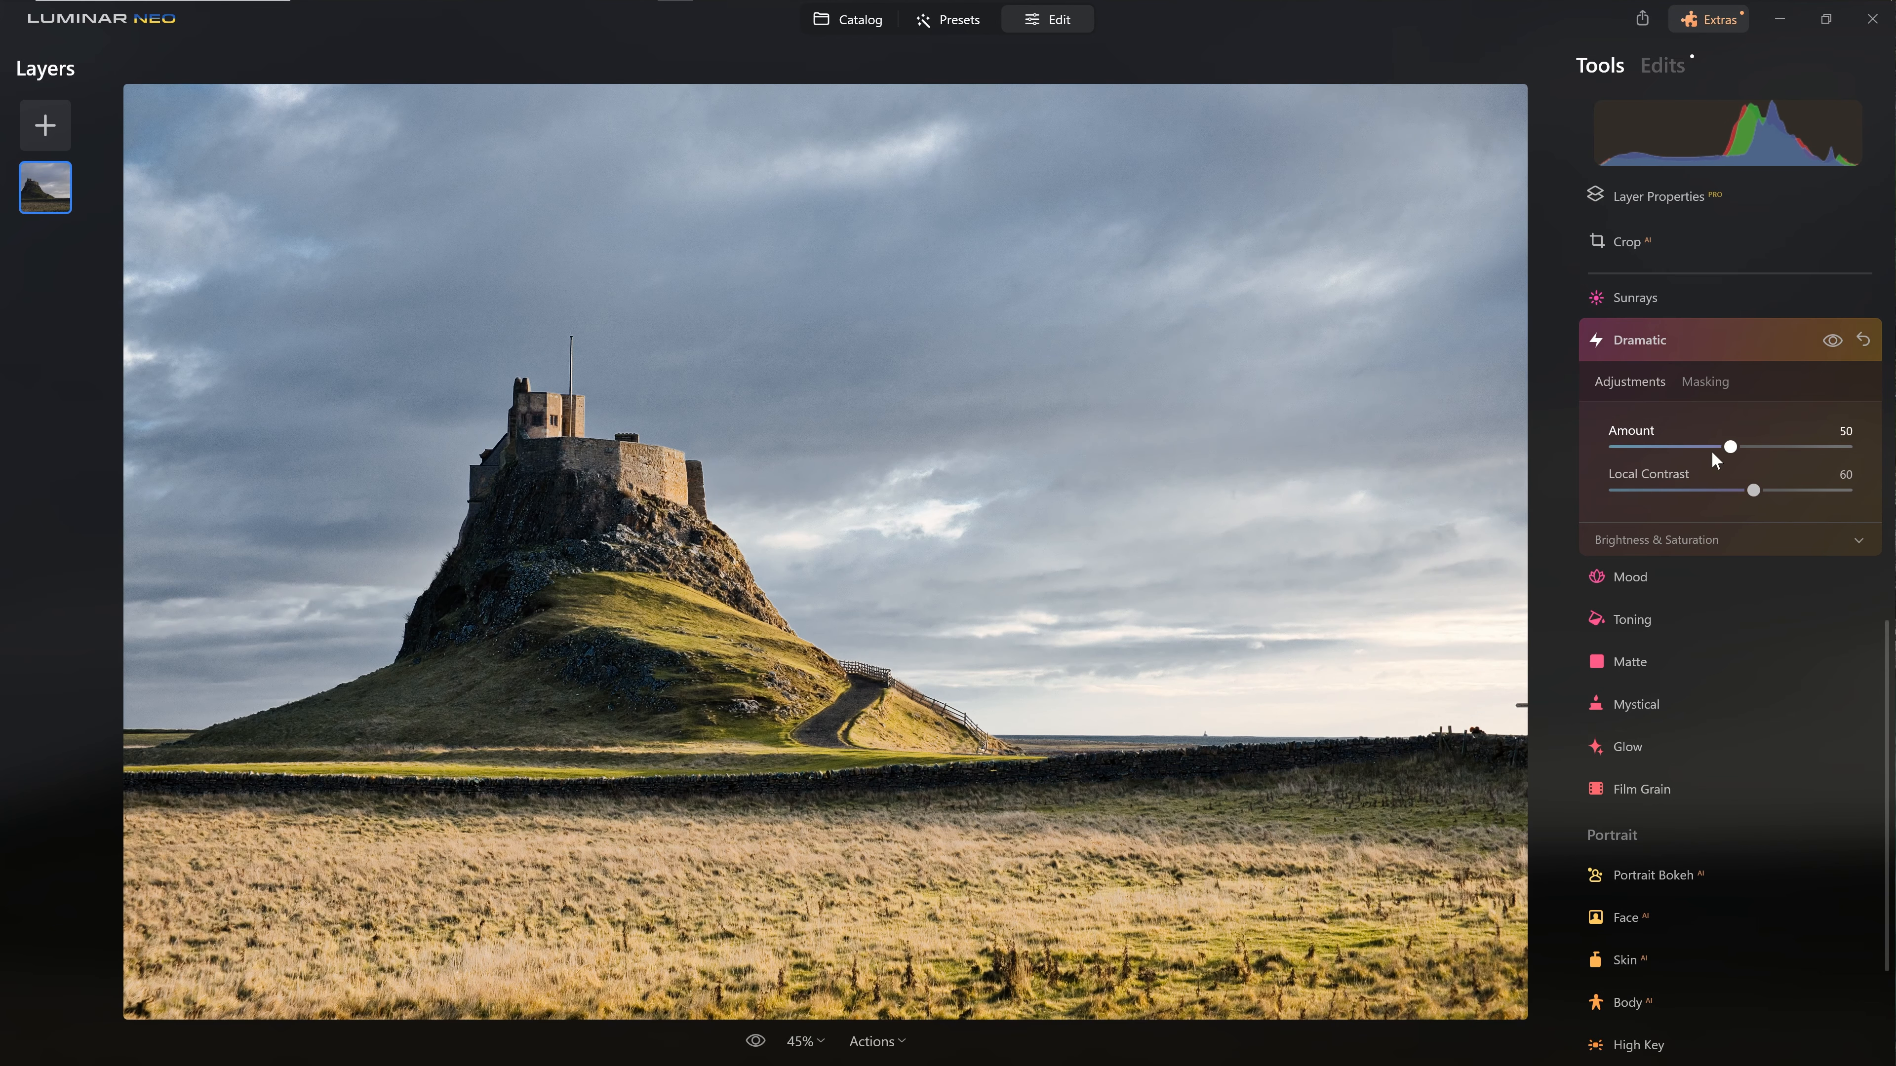
- Compare the photo with and without the Dramatic effect
{"action": "left_click", "coordinate": [1830, 342]}
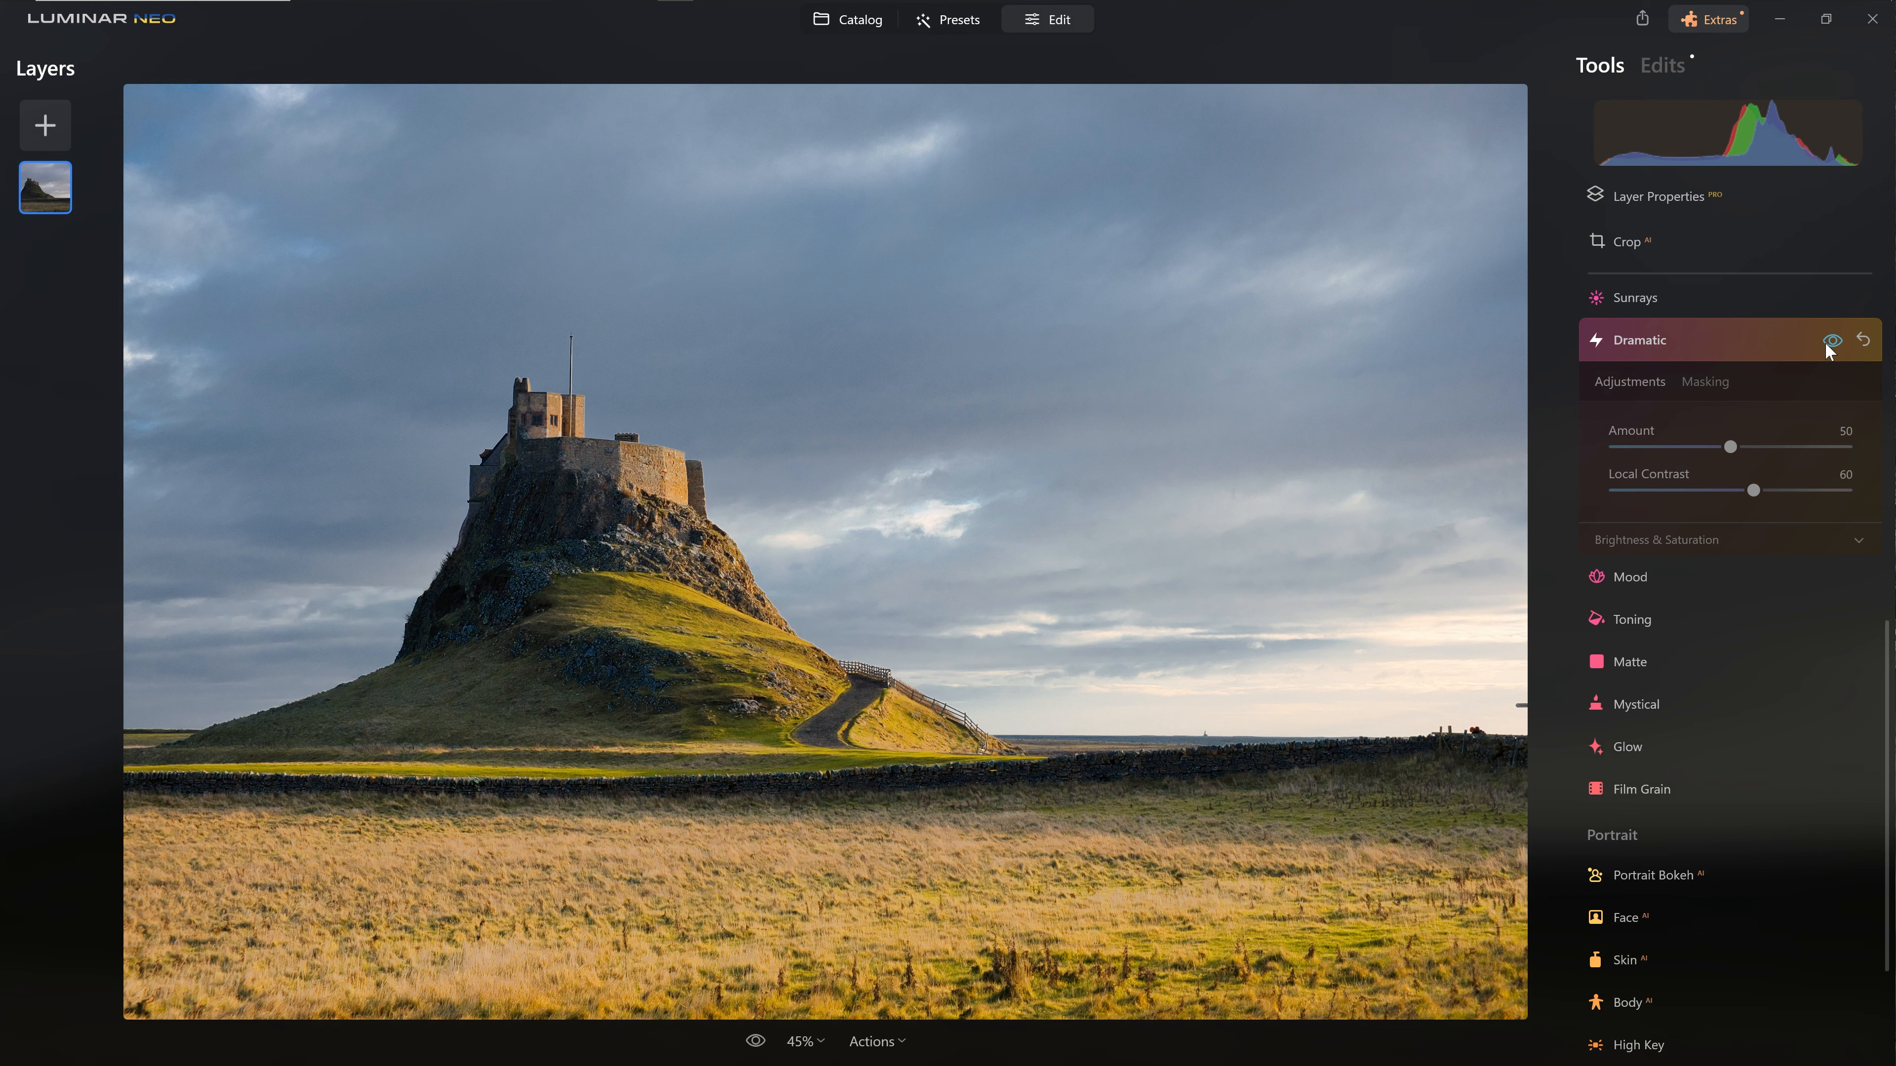
{"action": "left_click", "coordinate": [1826, 343]}
{"action": "left_click", "coordinate": [1830, 341]}
{"action": "left_click", "coordinate": [1831, 341]}
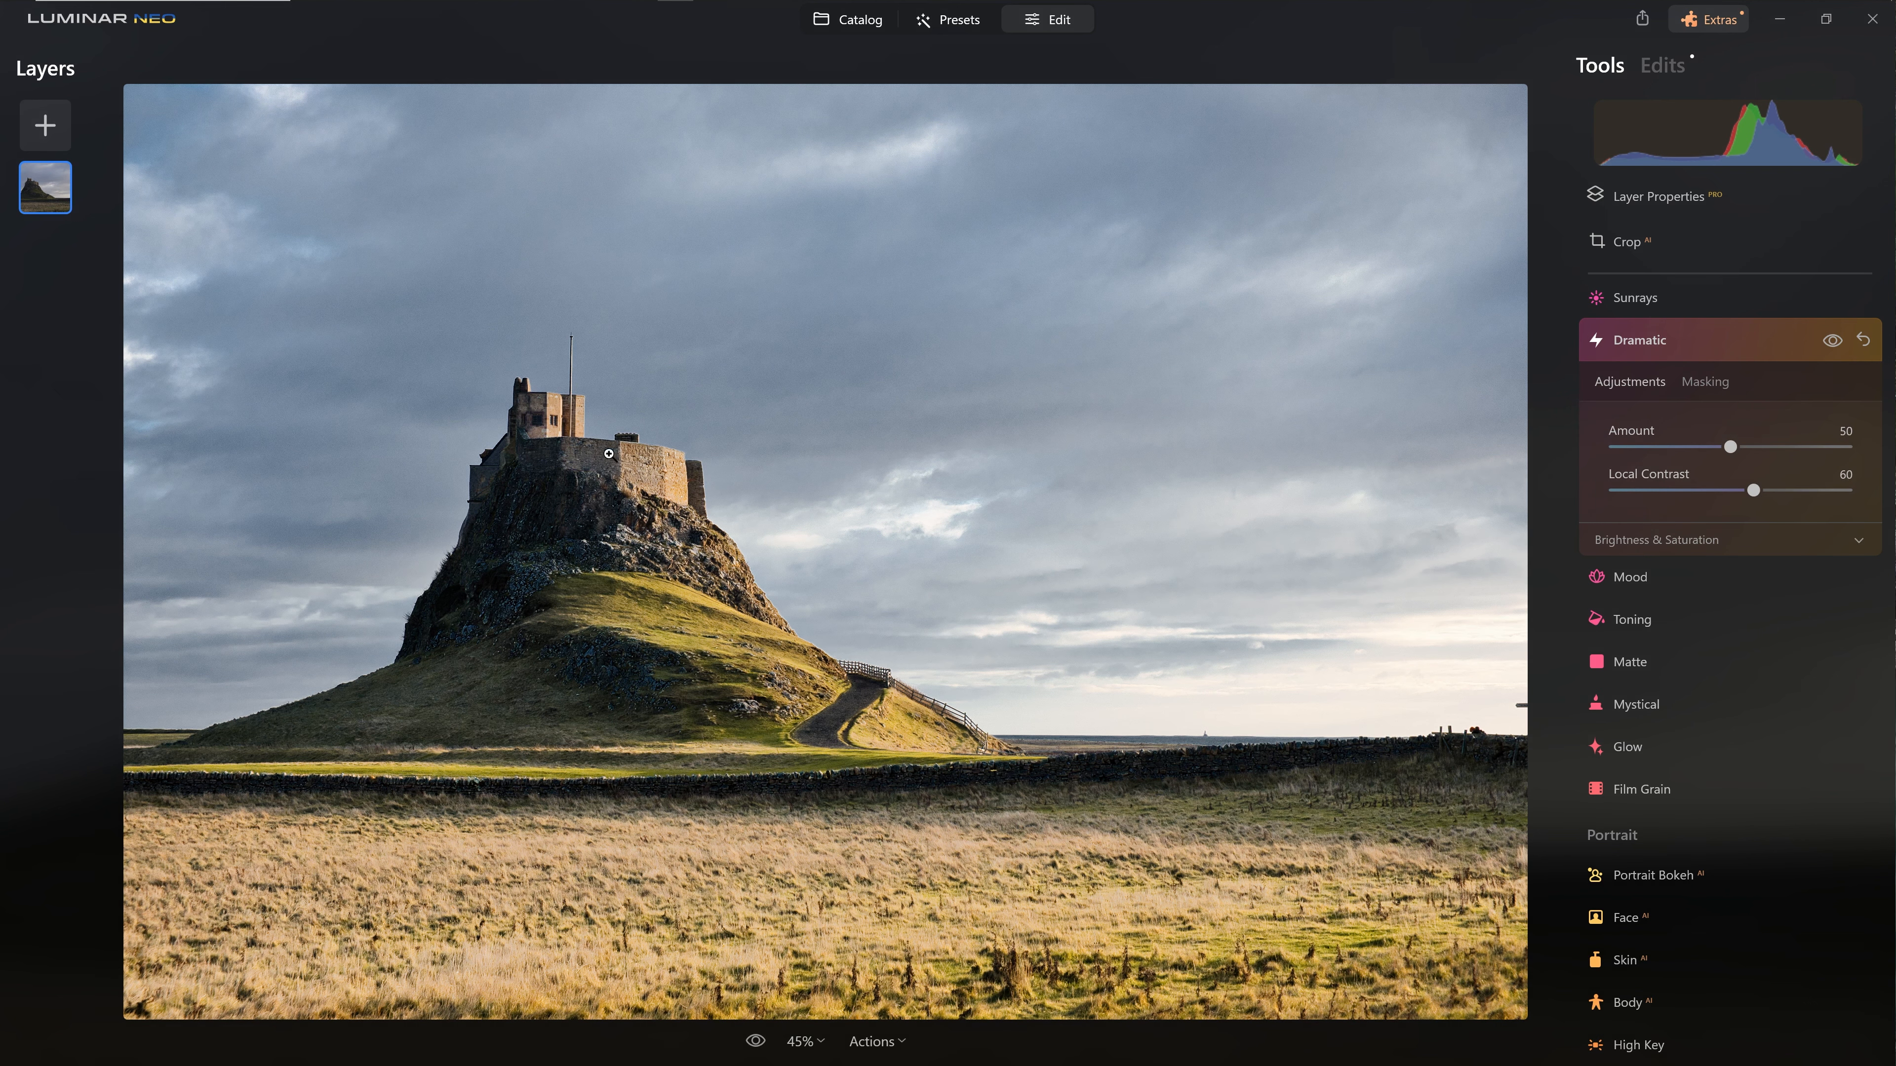
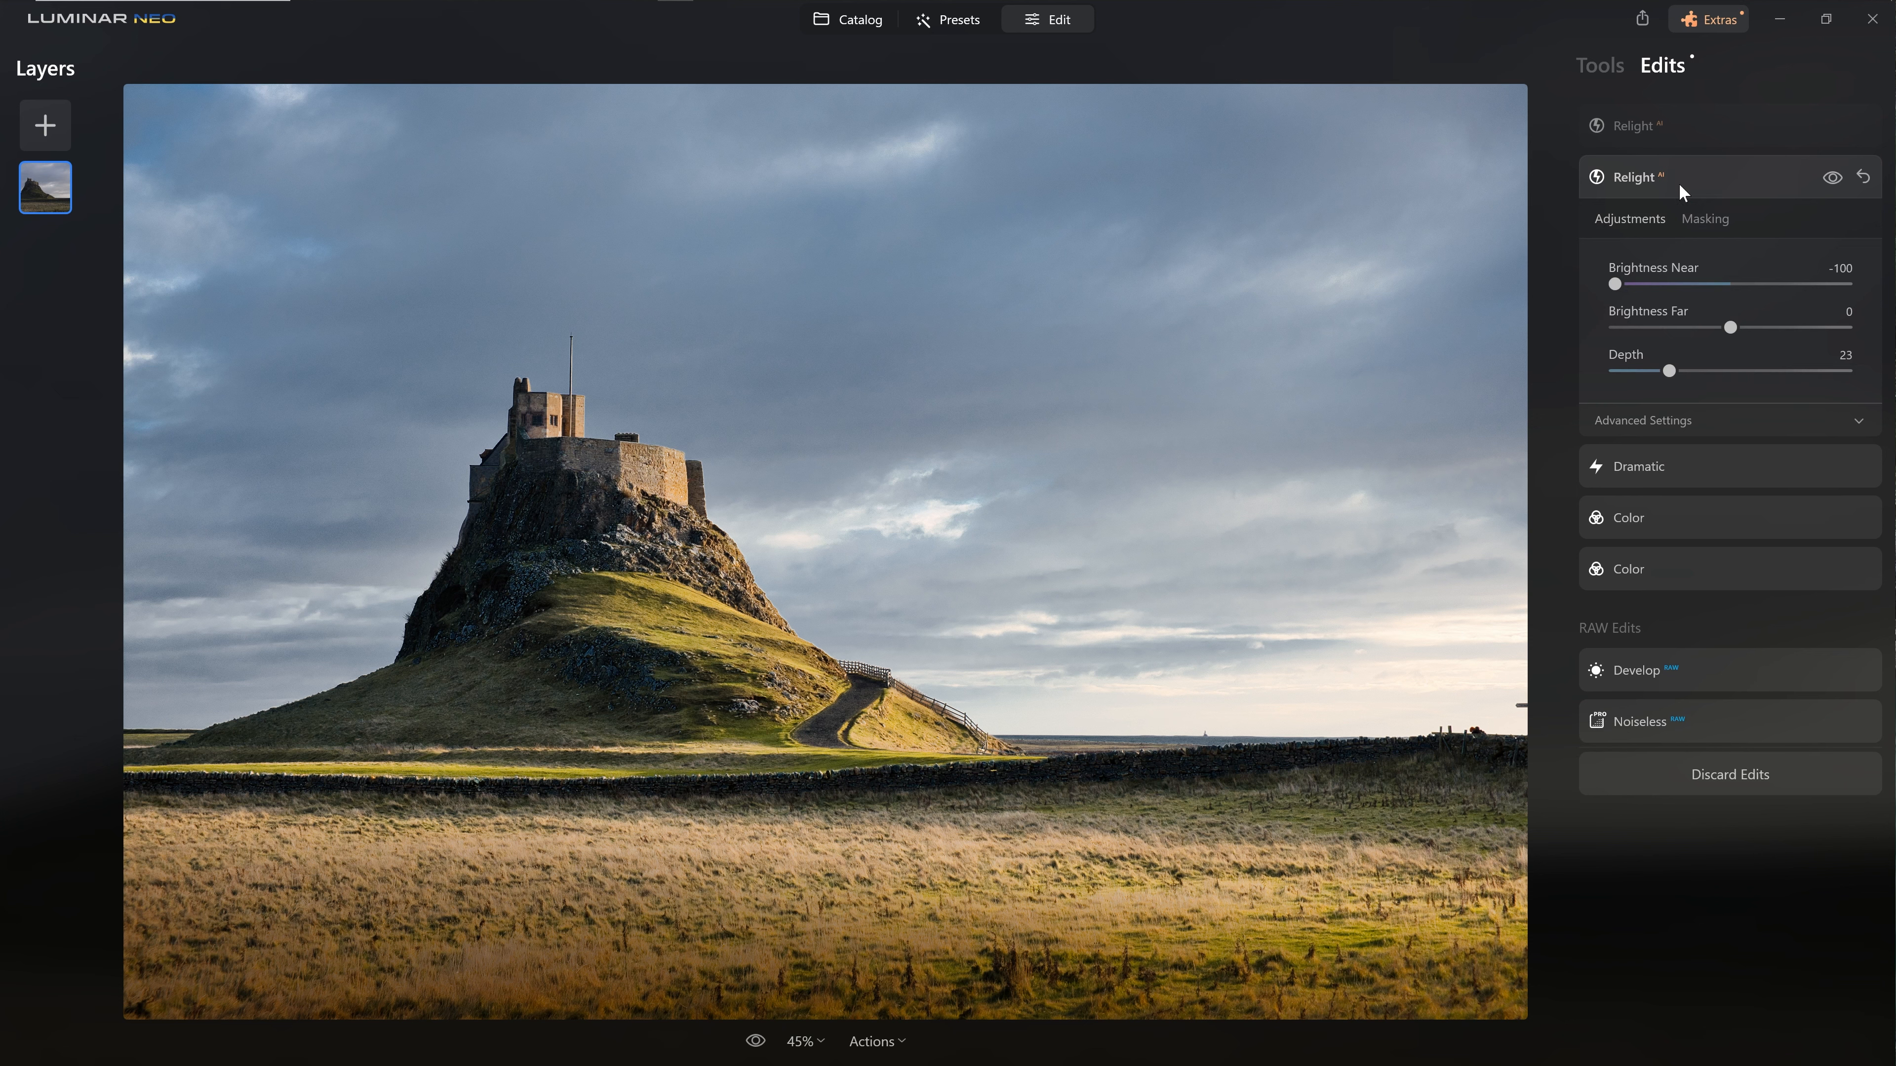
- Compare the photo with and without each of the two Relight adjustments
{"action": "left_click", "coordinate": [1833, 179]}
{"action": "left_click", "coordinate": [1834, 179]}
{"action": "left_click", "coordinate": [1698, 139]}
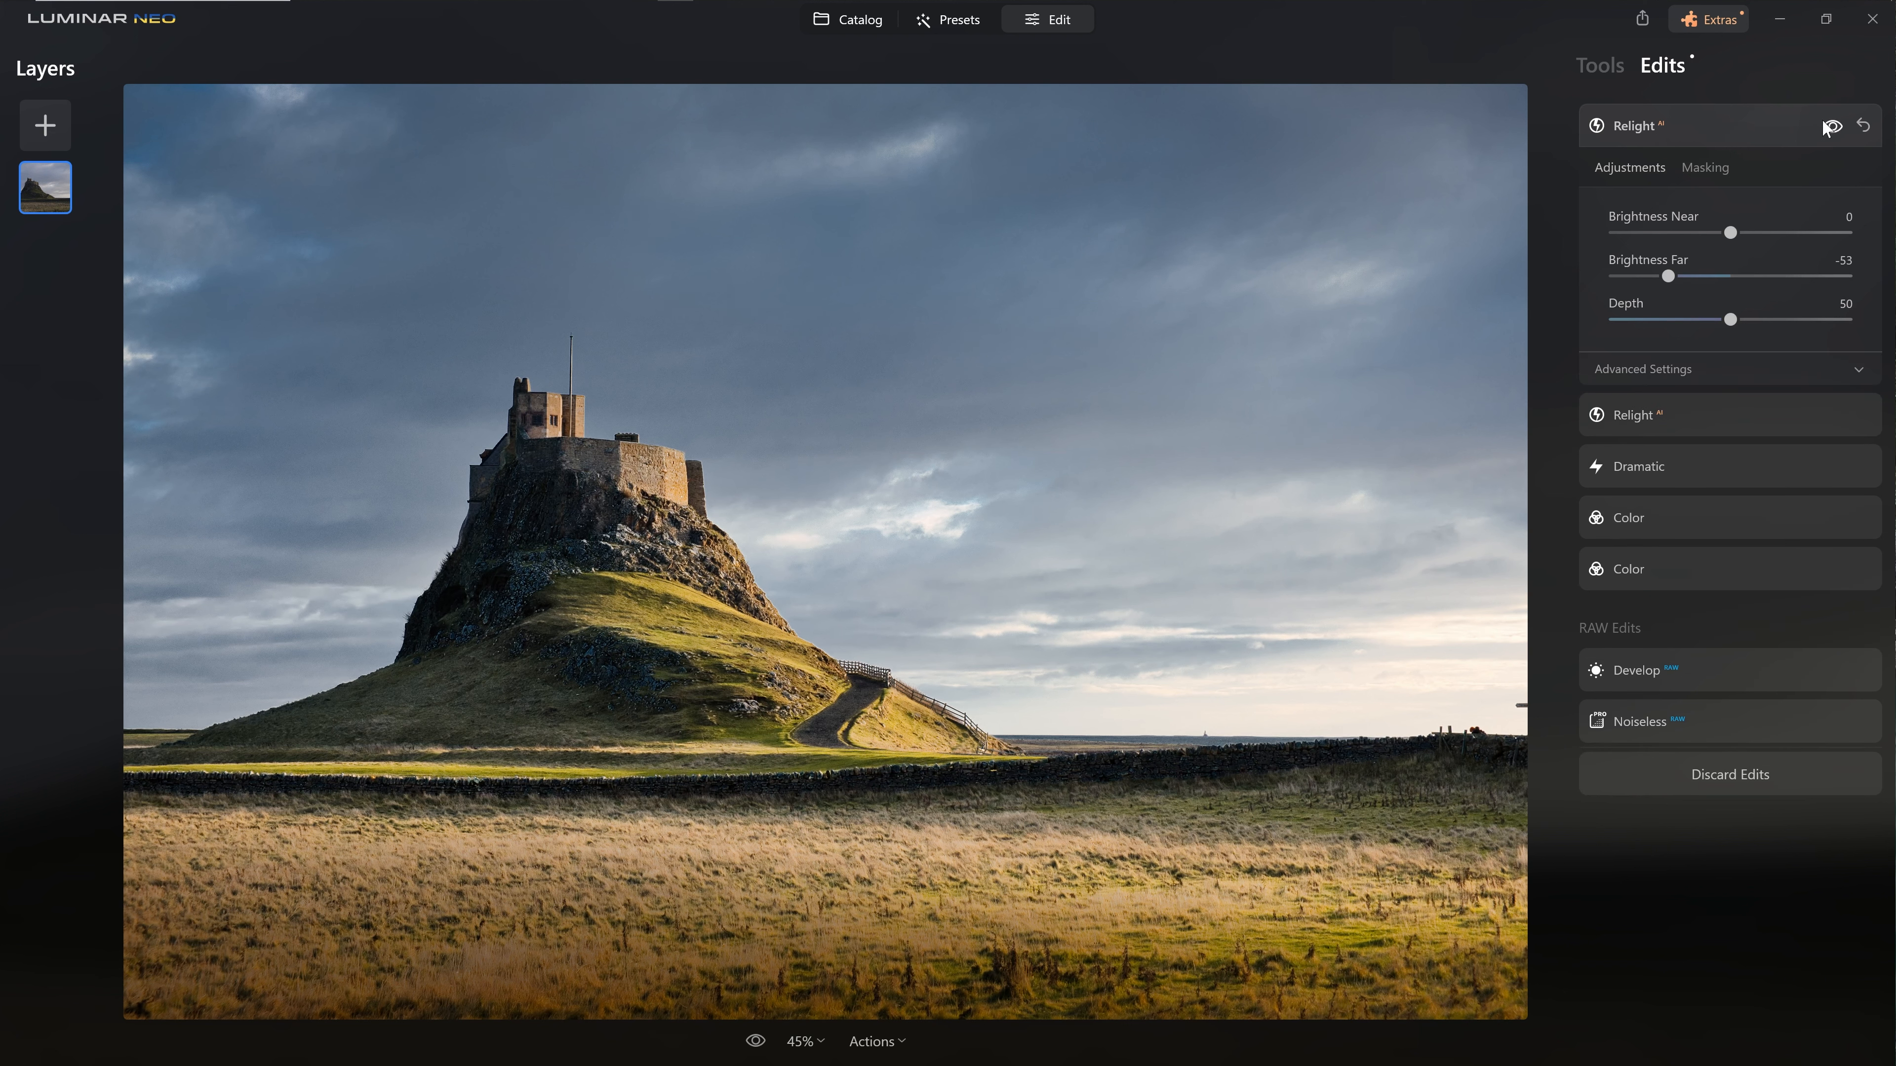
{"action": "left_click", "coordinate": [1834, 125]}
{"action": "left_click", "coordinate": [1834, 125]}
{"action": "left_click", "coordinate": [1680, 125]}
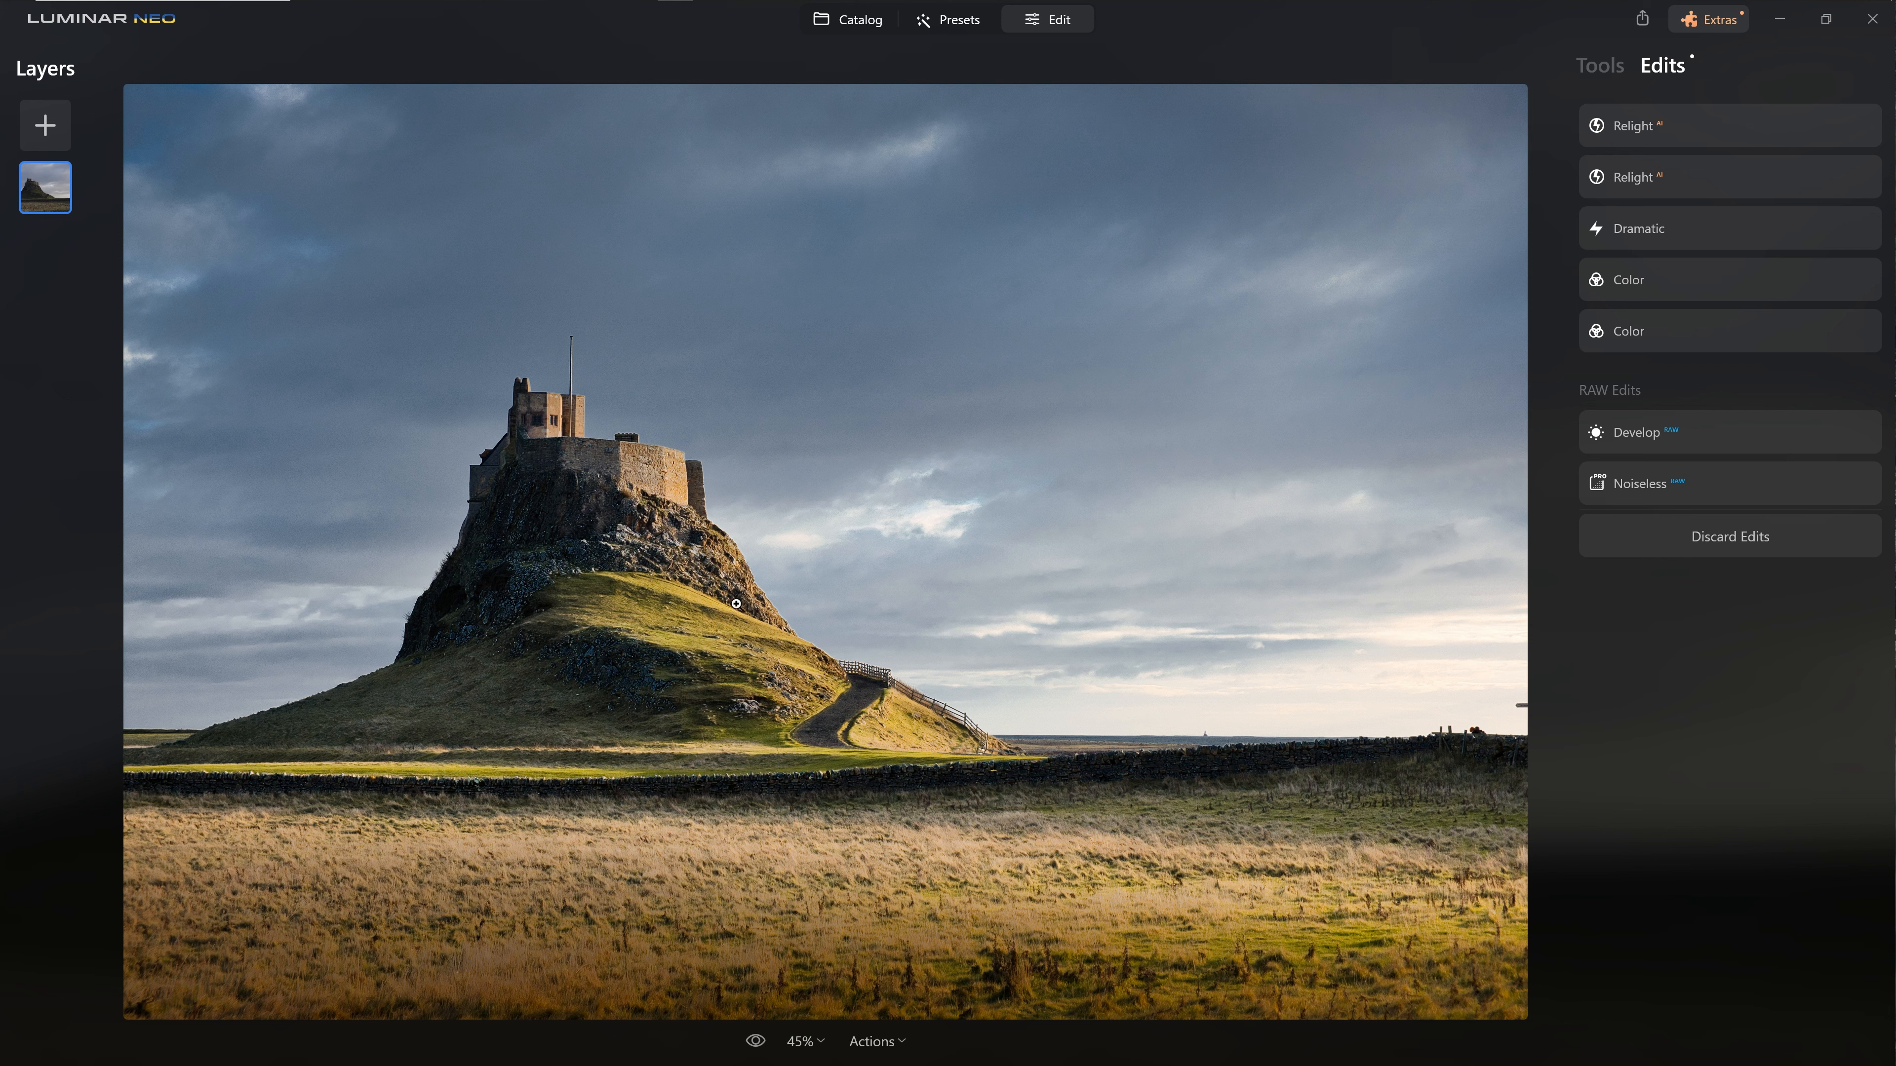
- Start a new Color adjustment and raise its overall saturation to 100 to exaggerate the colours
{"action": "left_click", "coordinate": [1597, 67]}
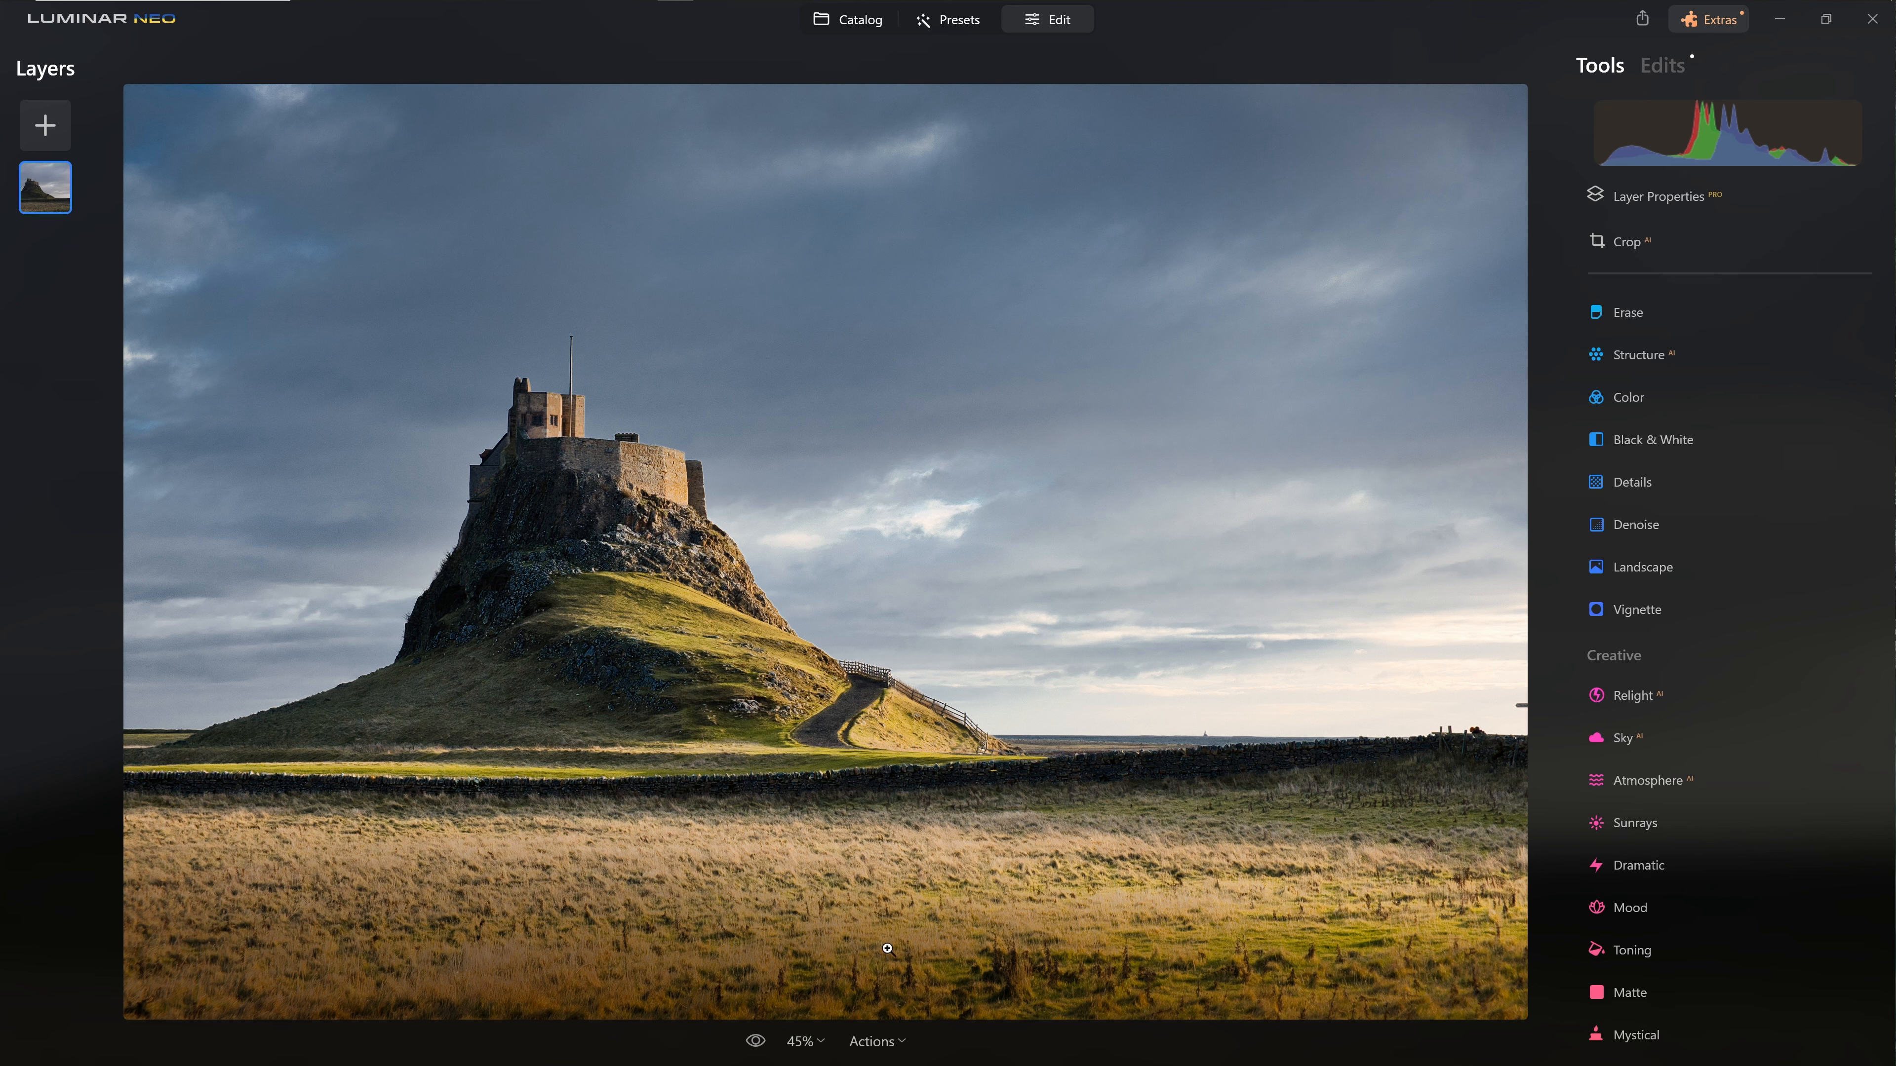
{"action": "left_click", "coordinate": [1628, 396]}
{"action": "left_click_drag", "start_coordinate": [1730, 447], "coordinate": [1846, 447]}
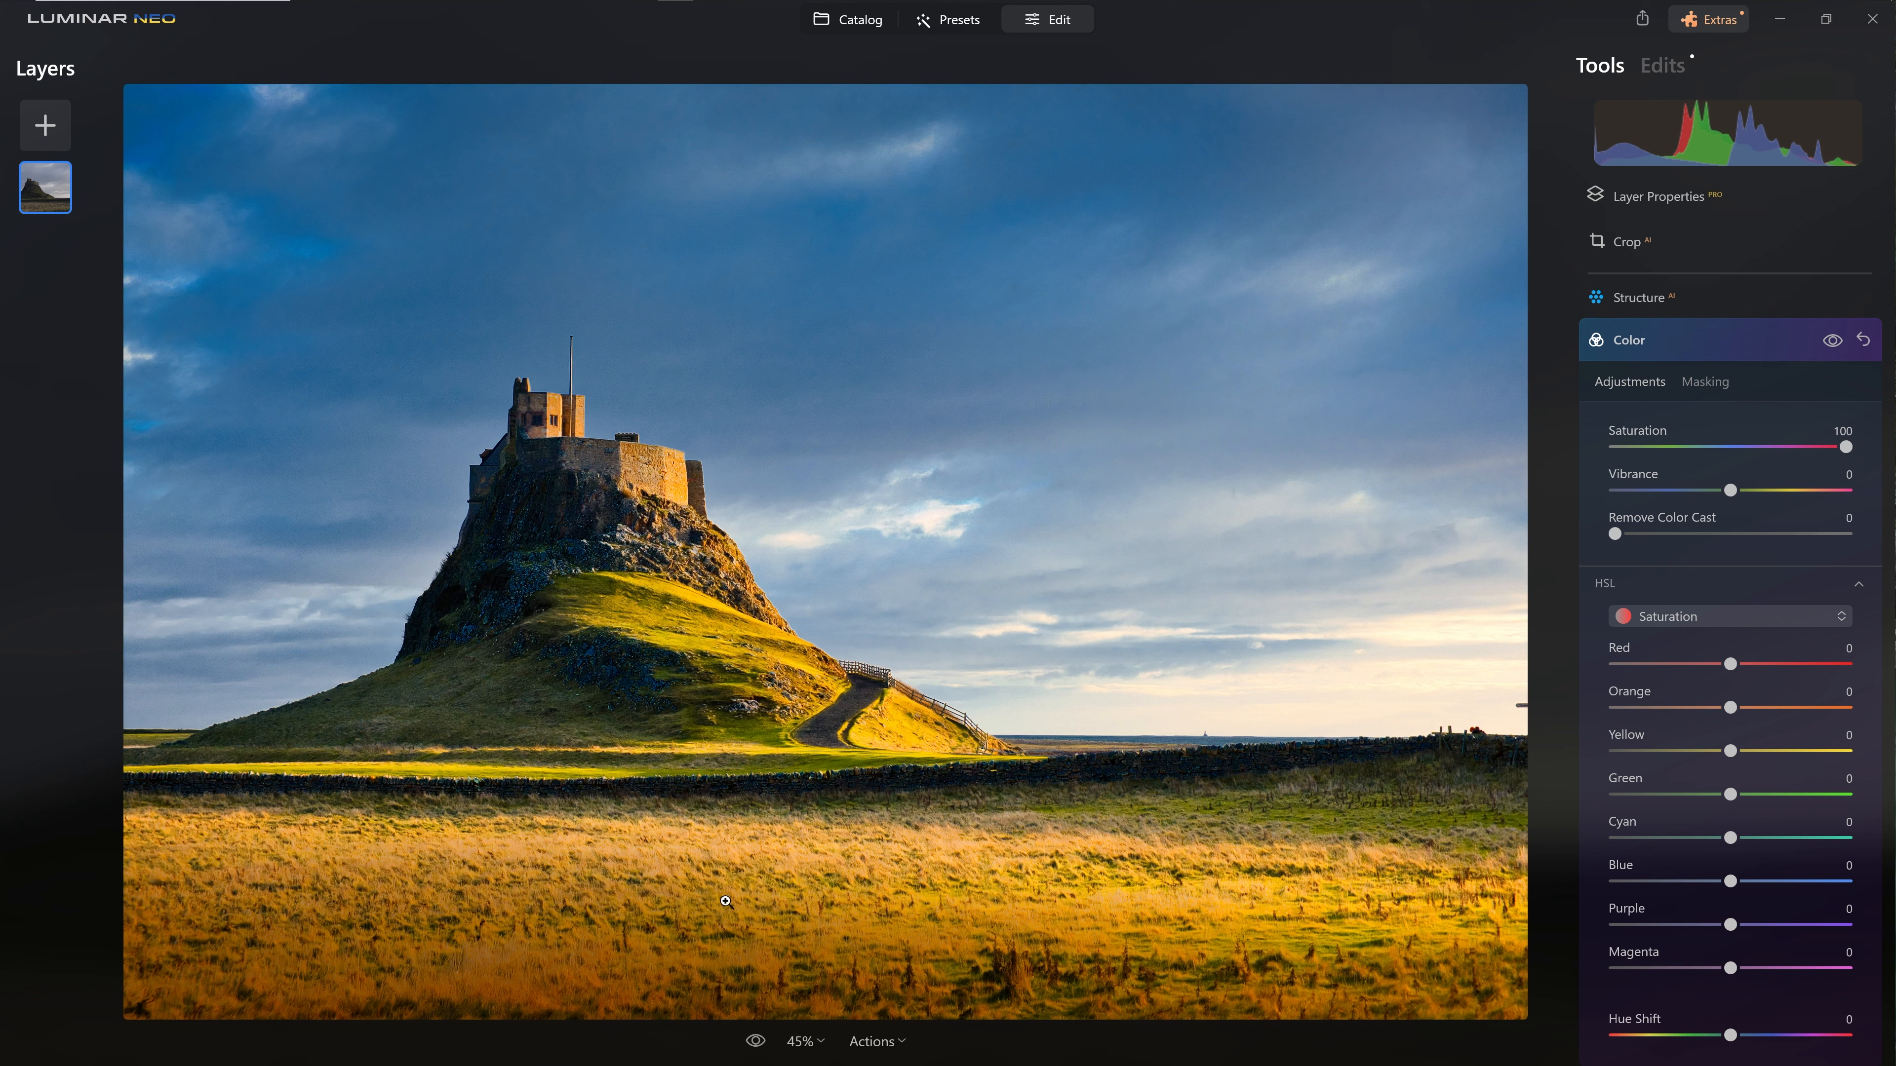
- Set the HSL saturation to -23 for red, -44 for orange, -24 for yellow and -17 for green, and reset overall saturation to 0
{"action": "scroll", "coordinate": [1750, 611], "scroll_direction": "down", "scroll_amount": 2}
{"action": "left_click_drag", "start_coordinate": [1730, 589], "coordinate": [1679, 589]}
{"action": "left_click_drag", "start_coordinate": [1730, 633], "coordinate": [1702, 632]}
{"action": "left_click_drag", "start_coordinate": [1730, 675], "coordinate": [1711, 676]}
{"action": "left_click_drag", "start_coordinate": [1727, 546], "coordinate": [1702, 550]}
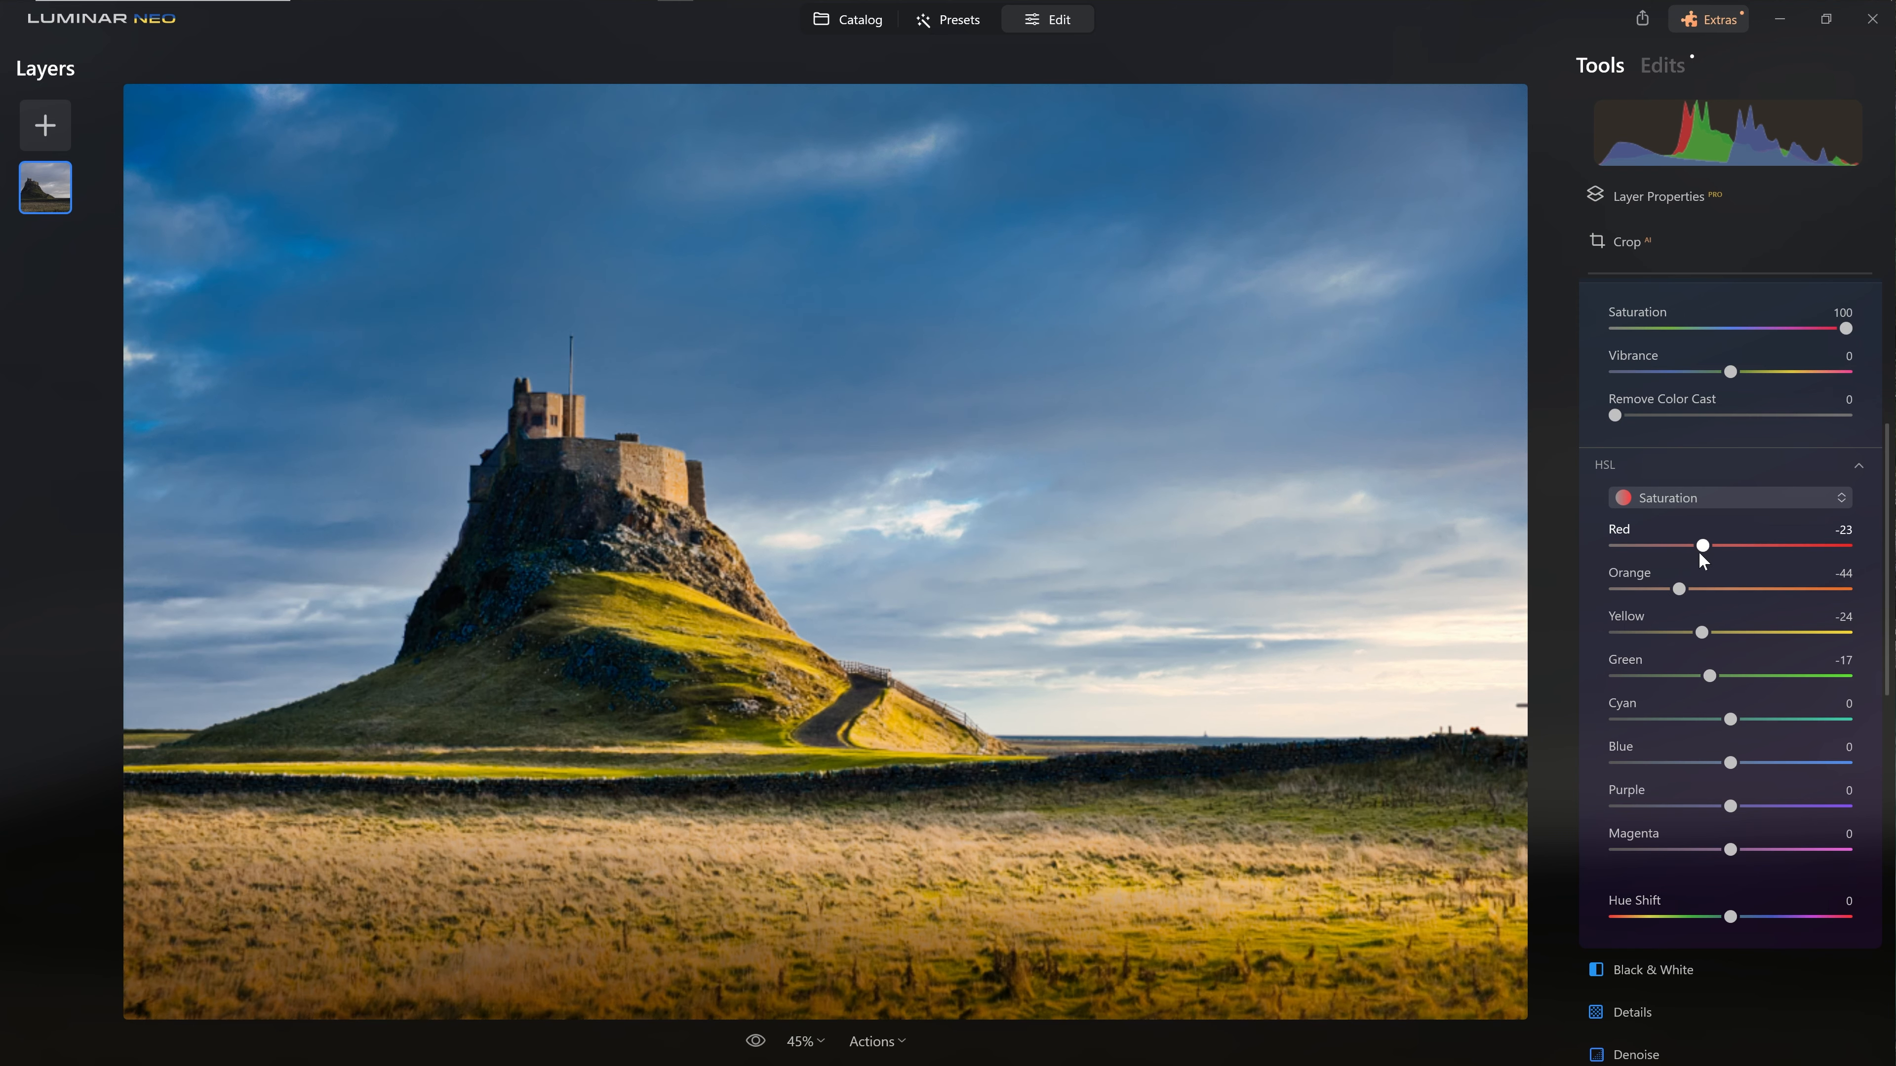
{"action": "scroll", "coordinate": [1690, 558], "scroll_direction": "up", "scroll_amount": 2}
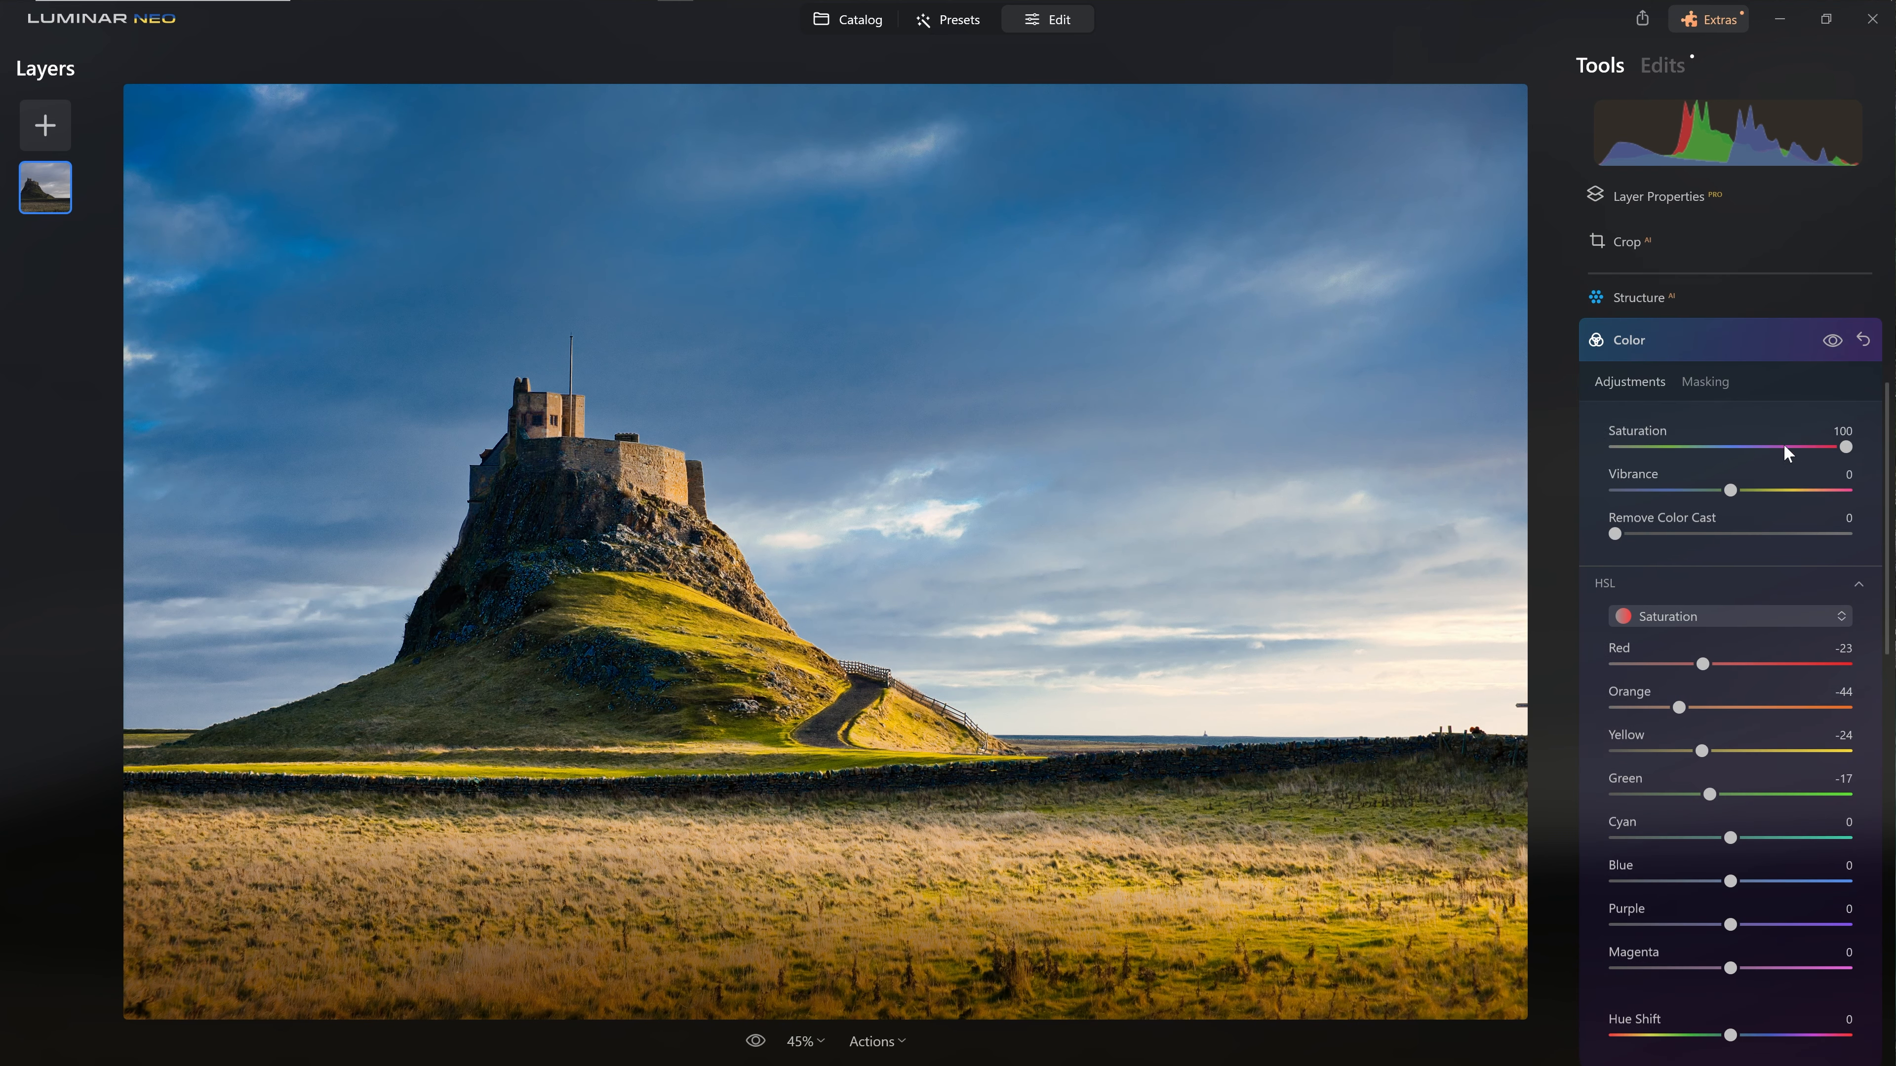
{"action": "double_click", "coordinate": [1846, 447]}
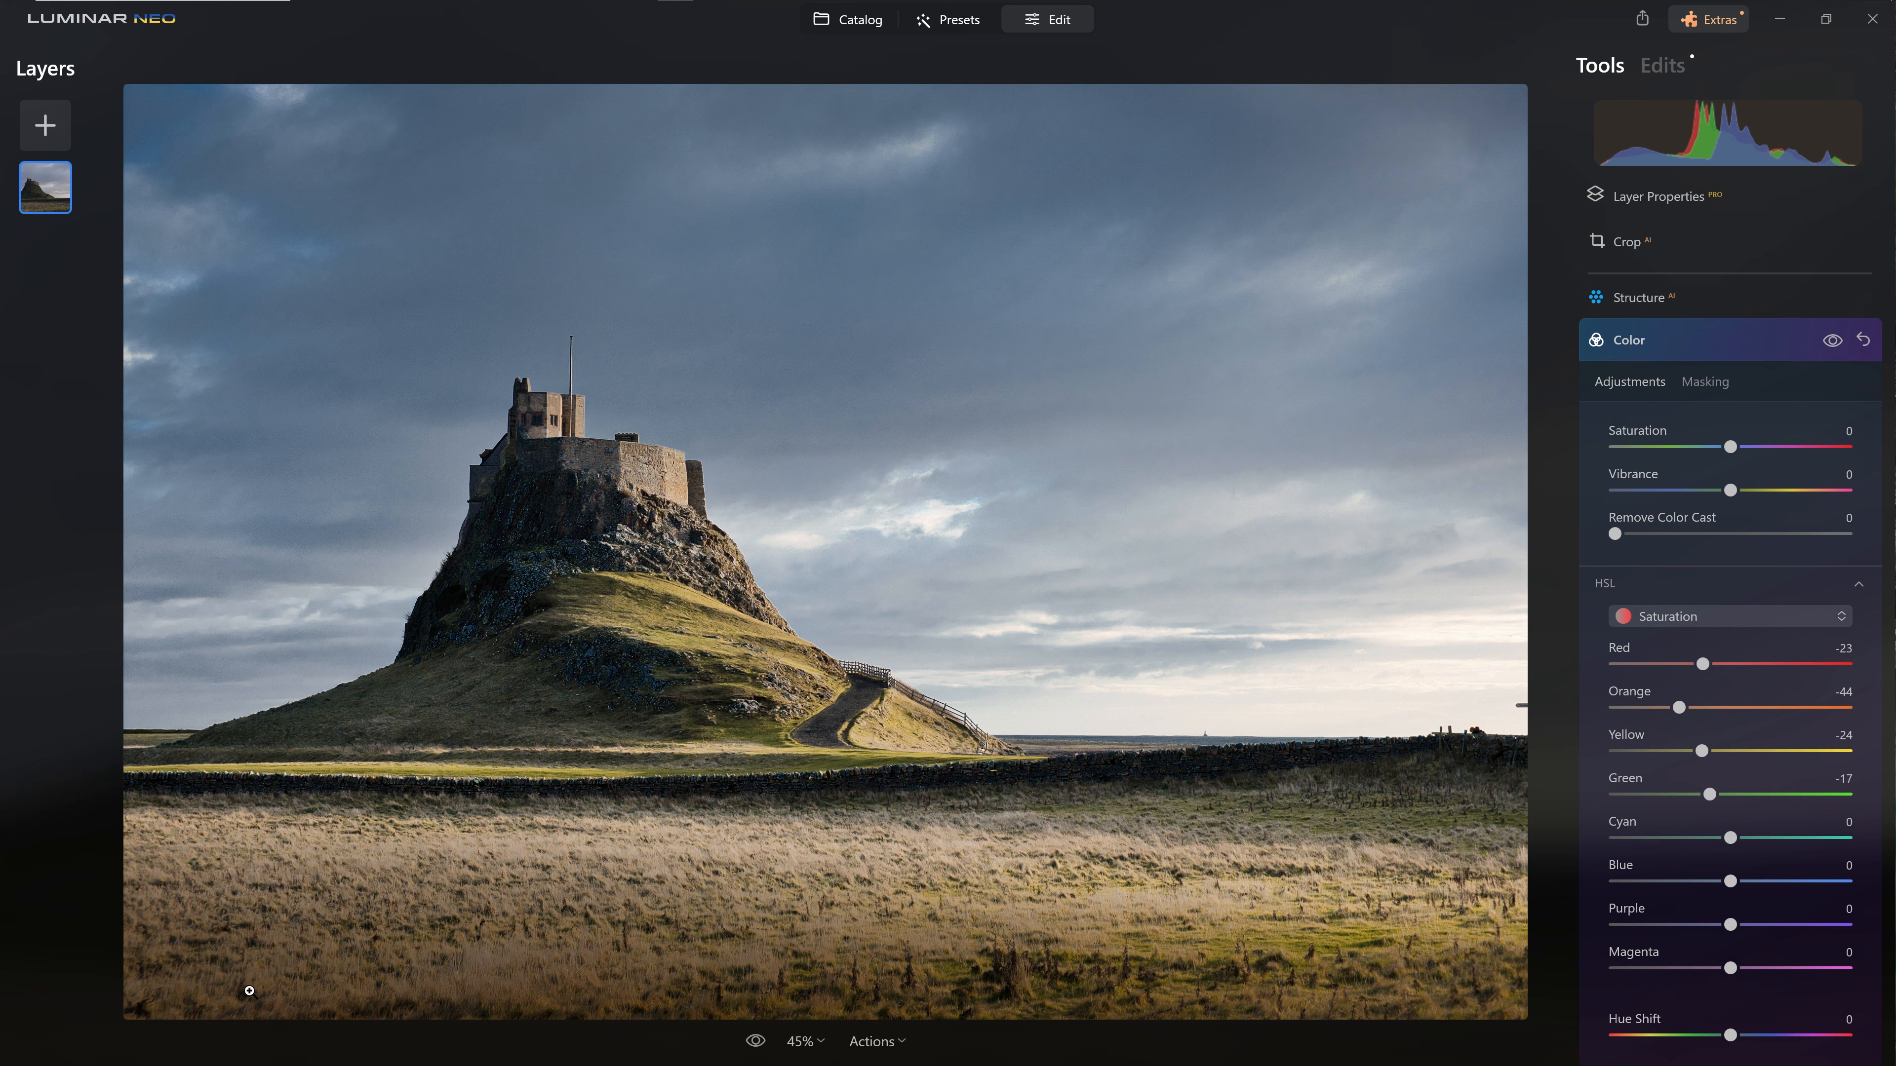
- Open the new Color adjustment's masking options and compare the photo with and without this adjustment
{"action": "left_click", "coordinate": [1715, 383]}
{"action": "left_click", "coordinate": [1662, 65]}
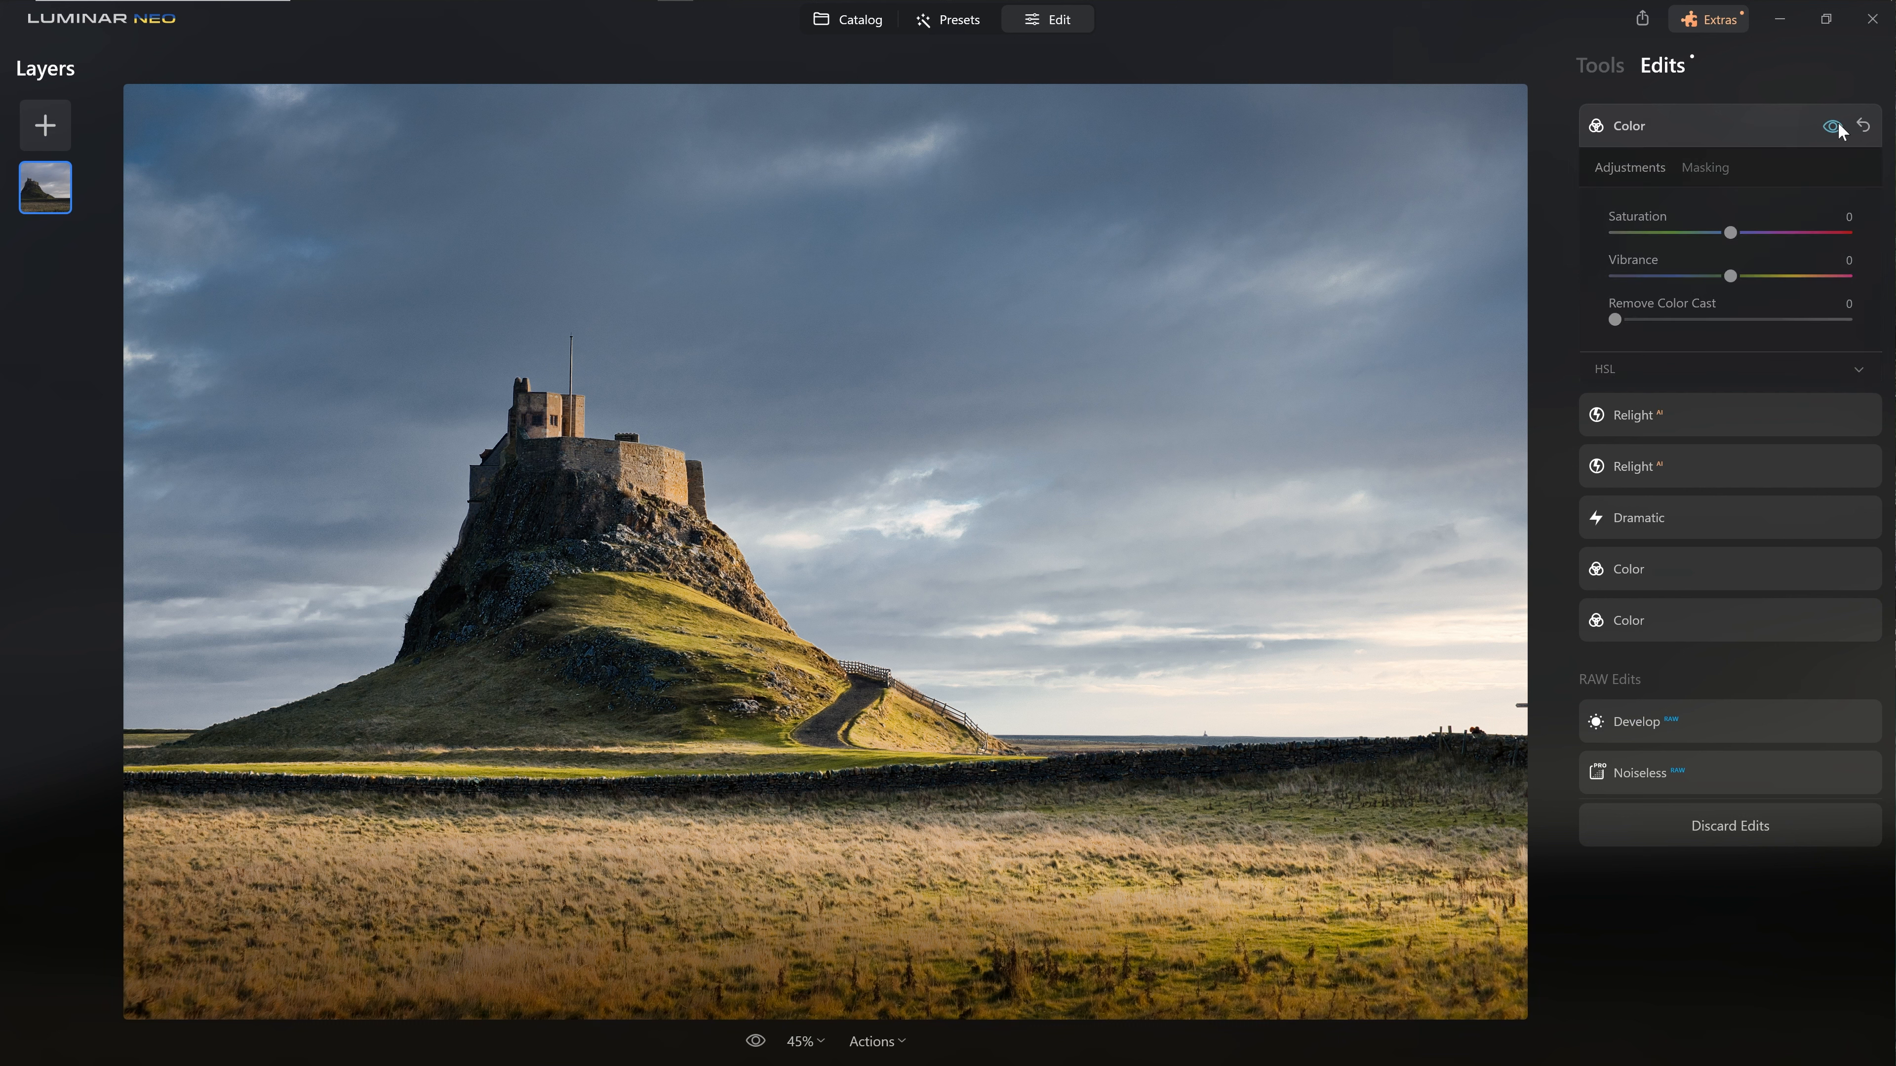
{"action": "left_click", "coordinate": [1839, 124]}
{"action": "left_click", "coordinate": [1839, 124]}
{"action": "left_click", "coordinate": [1838, 123]}
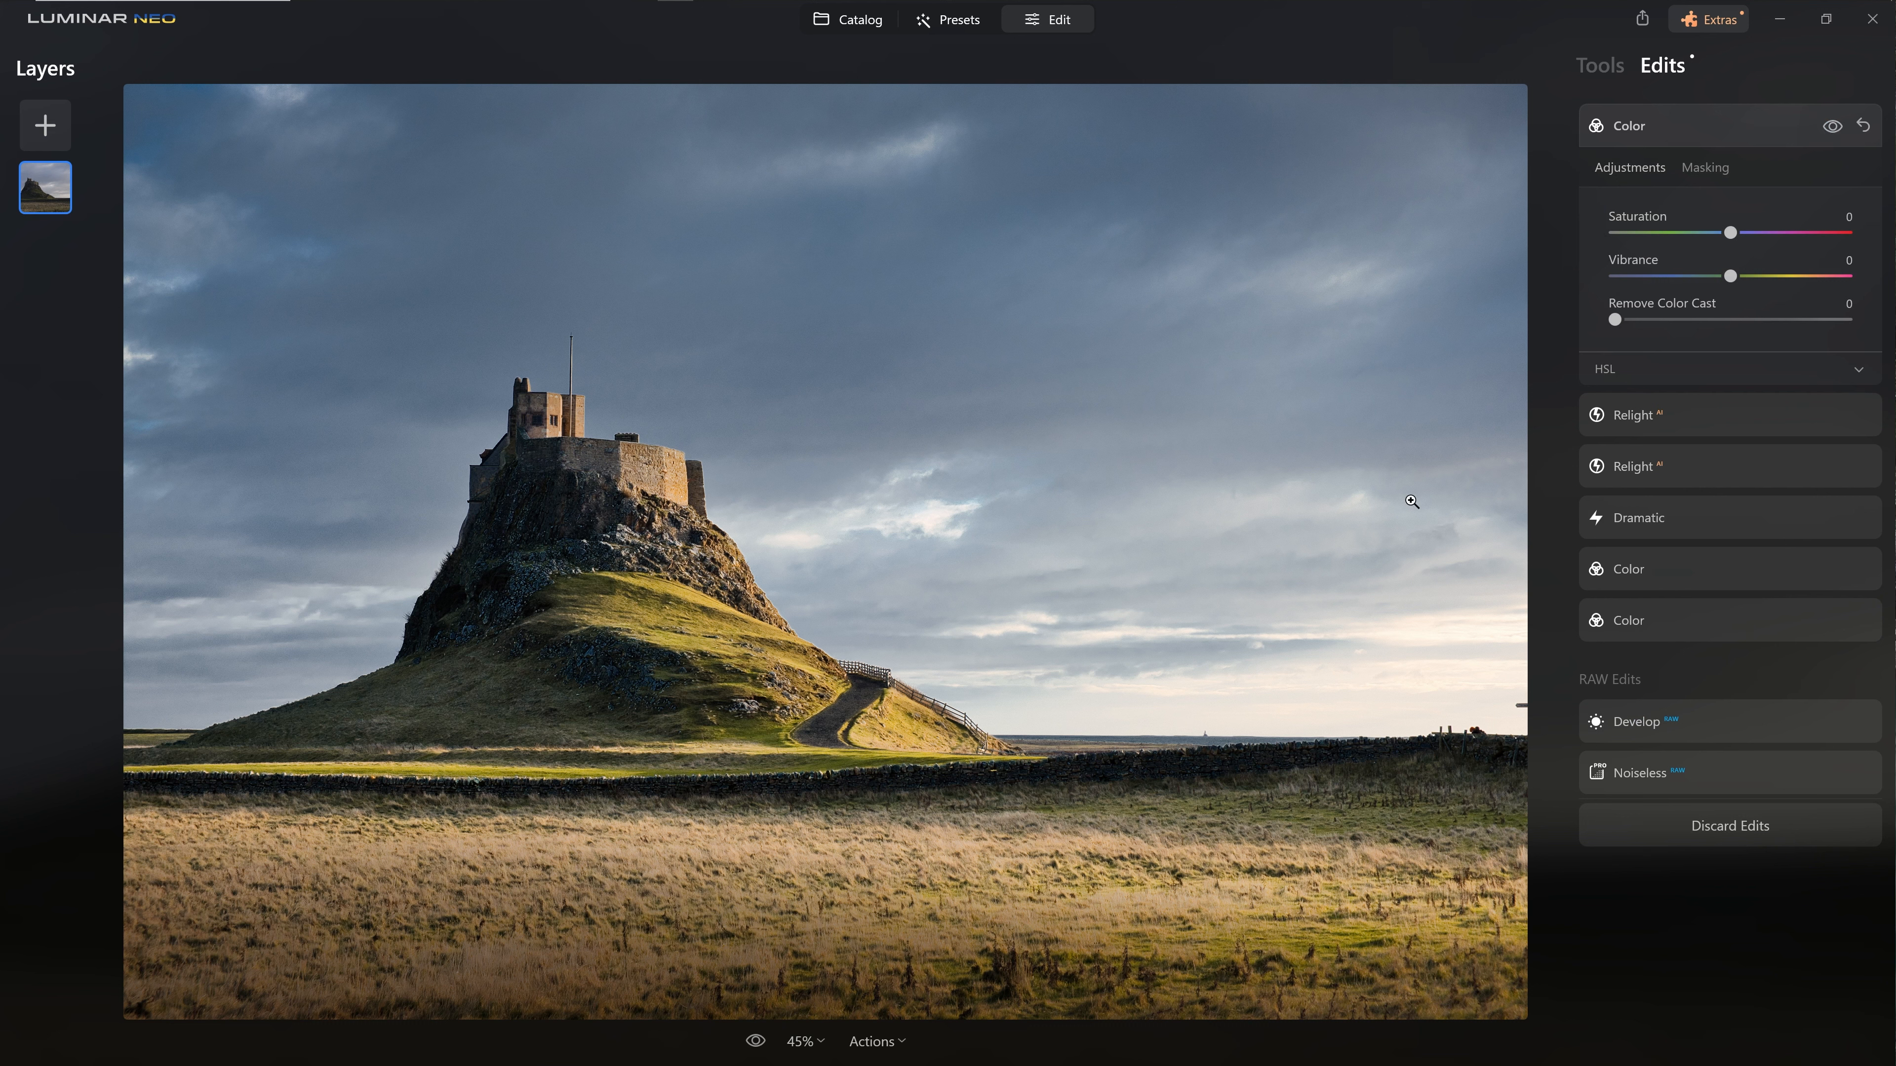
- Open the Clone tool, try a stroke from the hill's base towards the sky above the horizon, and undo it
{"action": "left_click", "coordinate": [1600, 66]}
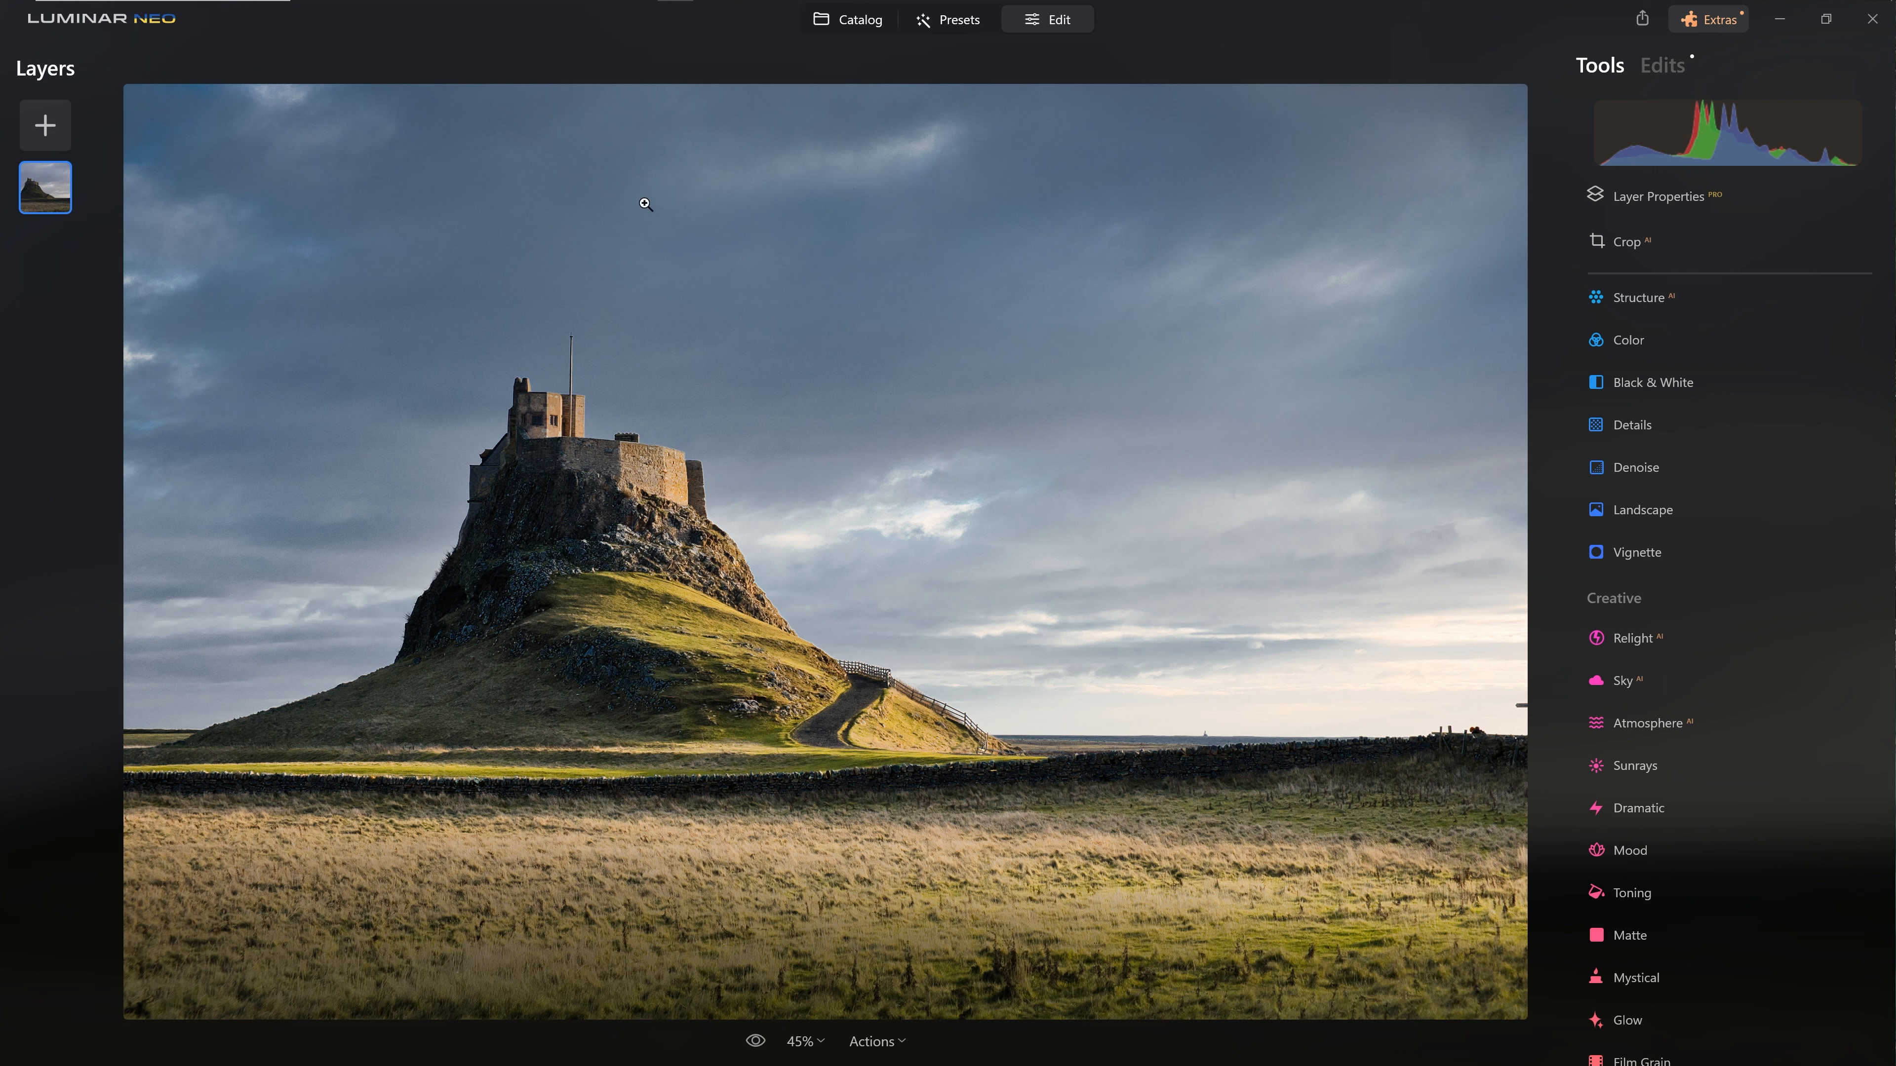
{"action": "scroll", "coordinate": [1723, 732], "scroll_direction": "down", "scroll_amount": 6}
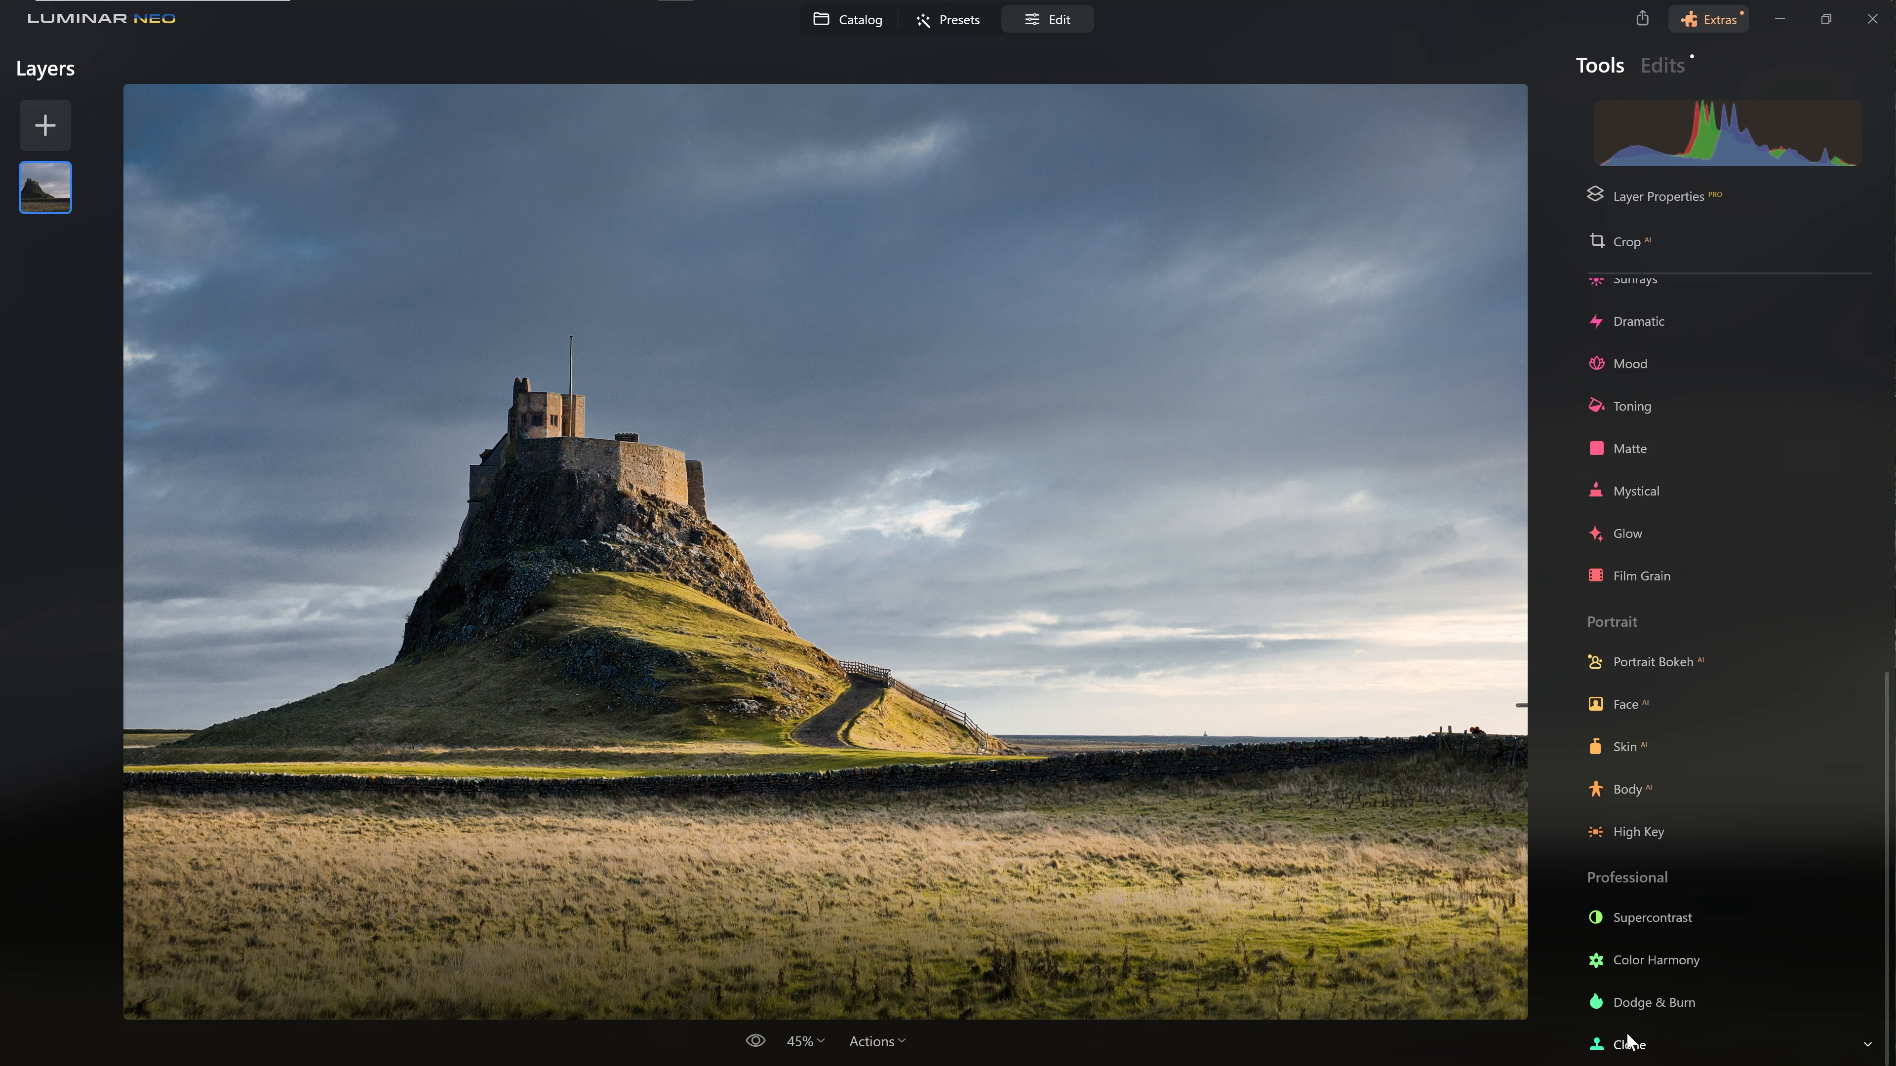
{"action": "left_click", "coordinate": [1629, 1044]}
{"action": "mouse_move", "coordinate": [784, 747]}
{"action": "left_mouse_down"}
{"action": "mouse_move", "coordinate": [902, 525]}
{"action": "mouse_move", "coordinate": [956, 495]}
{"action": "mouse_move", "coordinate": [1045, 508]}
{"action": "mouse_move", "coordinate": [1130, 484]}
{"action": "mouse_move", "coordinate": [1052, 578]}
{"action": "mouse_move", "coordinate": [1088, 597]}
{"action": "mouse_move", "coordinate": [1071, 685]}
{"action": "left_mouse_up"}
{"action": "key", "text": "ctrl+z"}
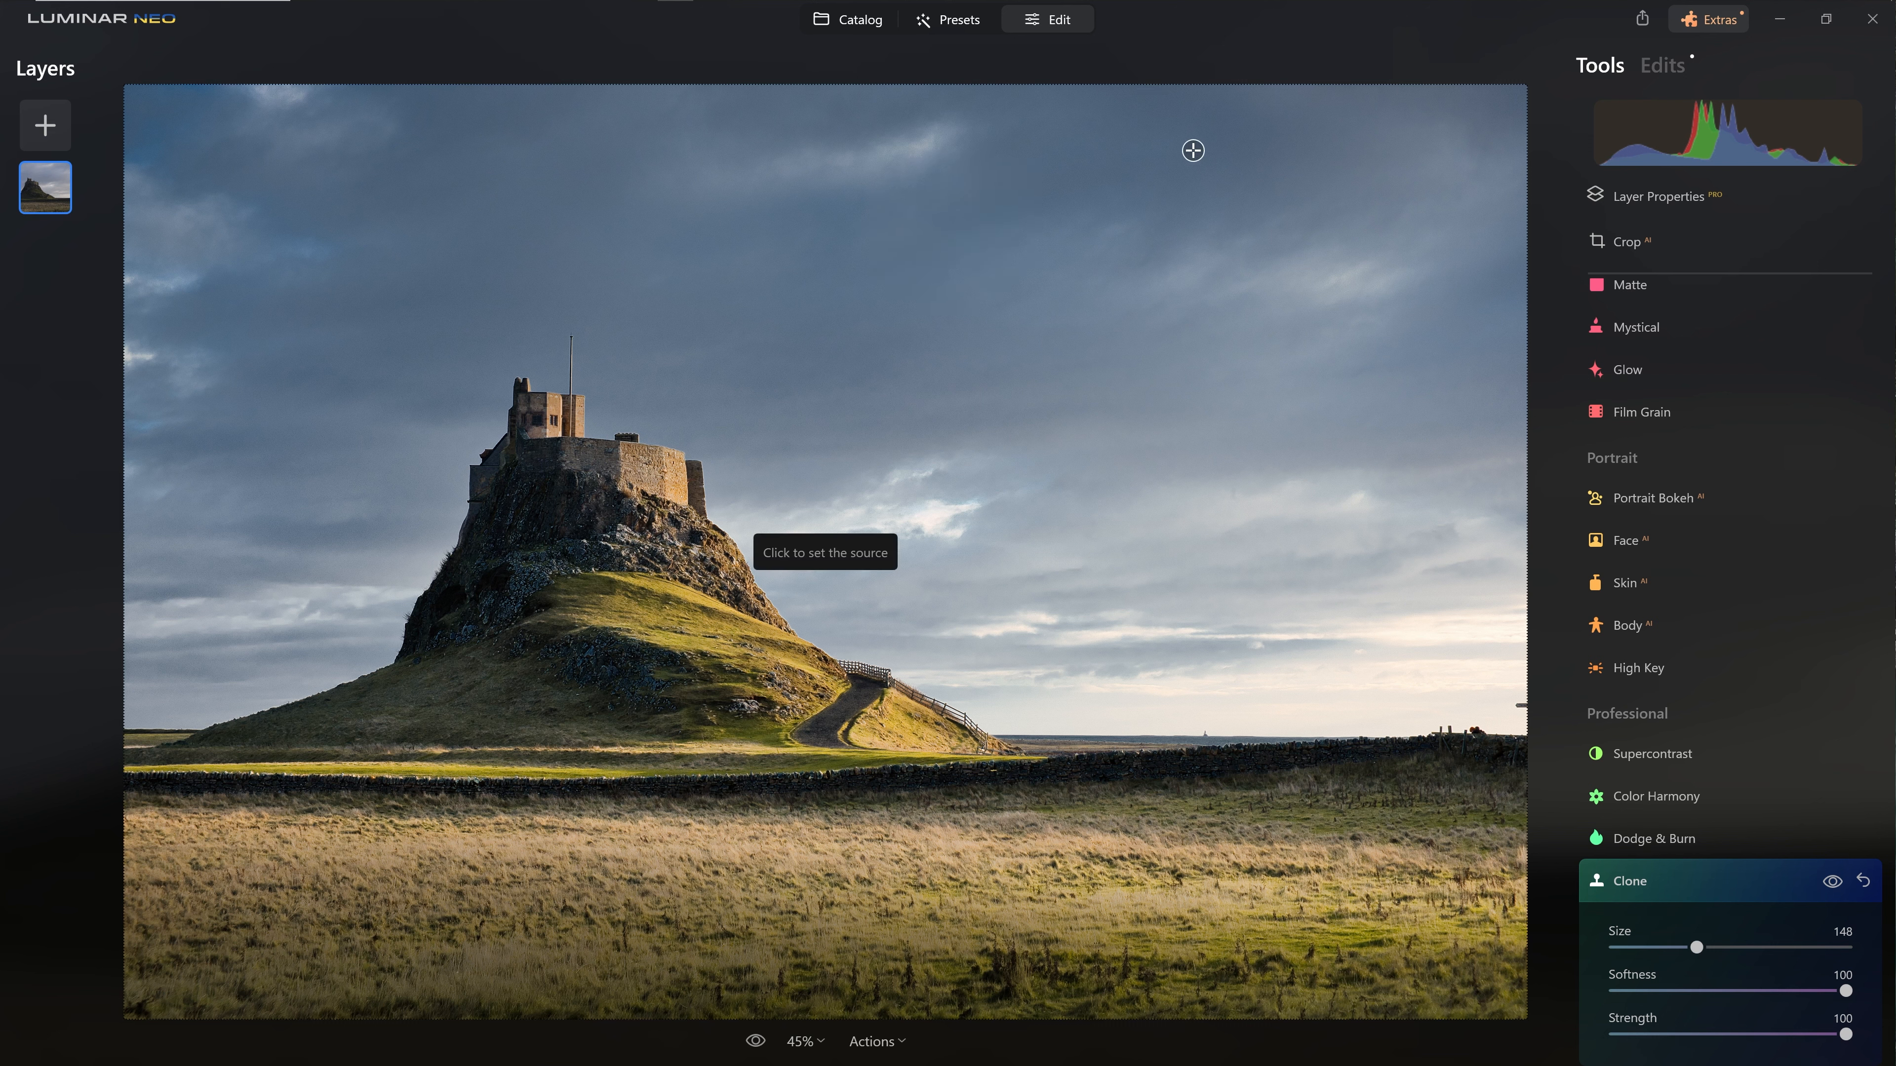
- Clone darker sky over the bright cloud patch in the upper middle of the sky at a strength of 52
{"action": "left_click", "coordinate": [1197, 153]}
{"action": "left_click_drag", "start_coordinate": [1846, 1034], "coordinate": [1735, 1035]}
{"action": "mouse_move", "coordinate": [942, 150]}
{"action": "left_mouse_down"}
{"action": "mouse_move", "coordinate": [986, 182]}
{"action": "mouse_move", "coordinate": [969, 229]}
{"action": "mouse_move", "coordinate": [995, 141]}
{"action": "mouse_move", "coordinate": [966, 124]}
{"action": "mouse_move", "coordinate": [993, 170]}
{"action": "left_mouse_up"}
- Reduce the clone brush size to 64 and clone darker sky over the bright patches at the photo's upper-left edges
{"action": "scroll", "coordinate": [995, 141], "scroll_direction": "down", "scroll_amount": 5}
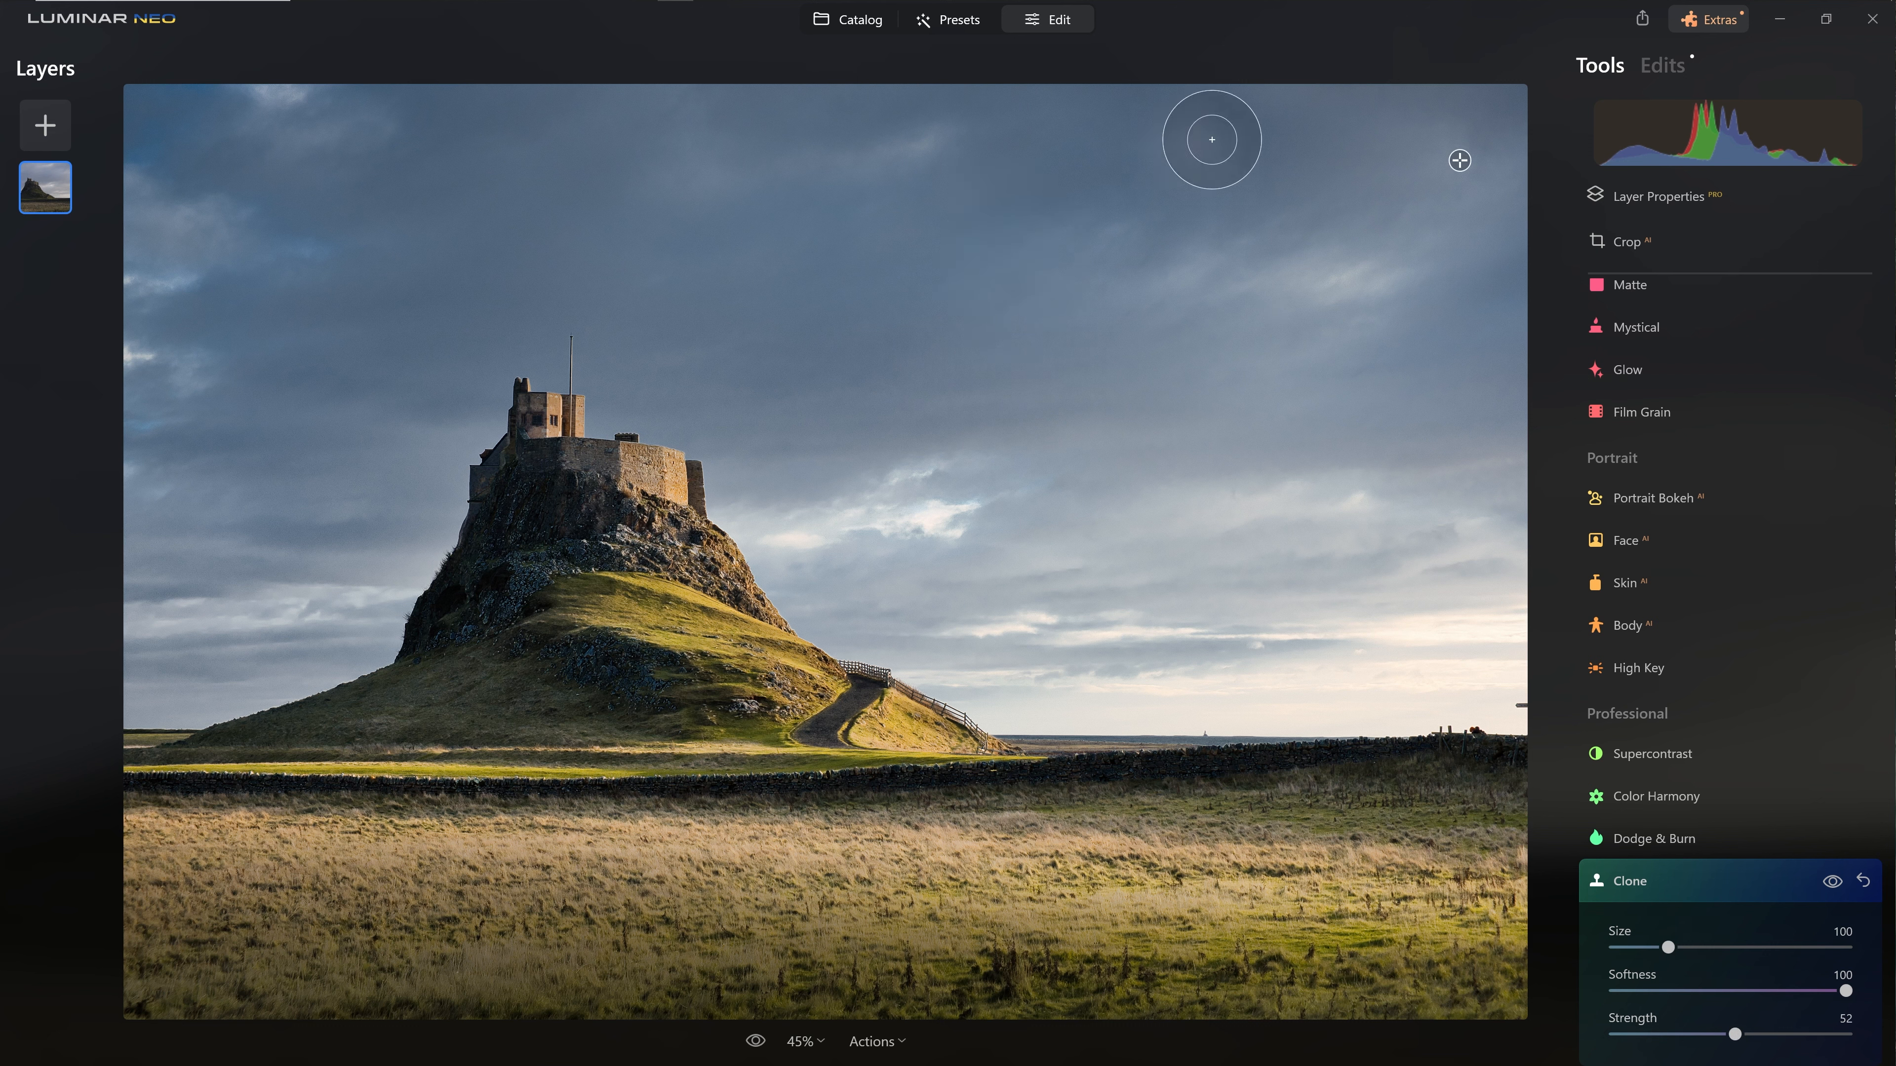
{"action": "scroll", "coordinate": [965, 140], "scroll_direction": "down", "scroll_amount": 4}
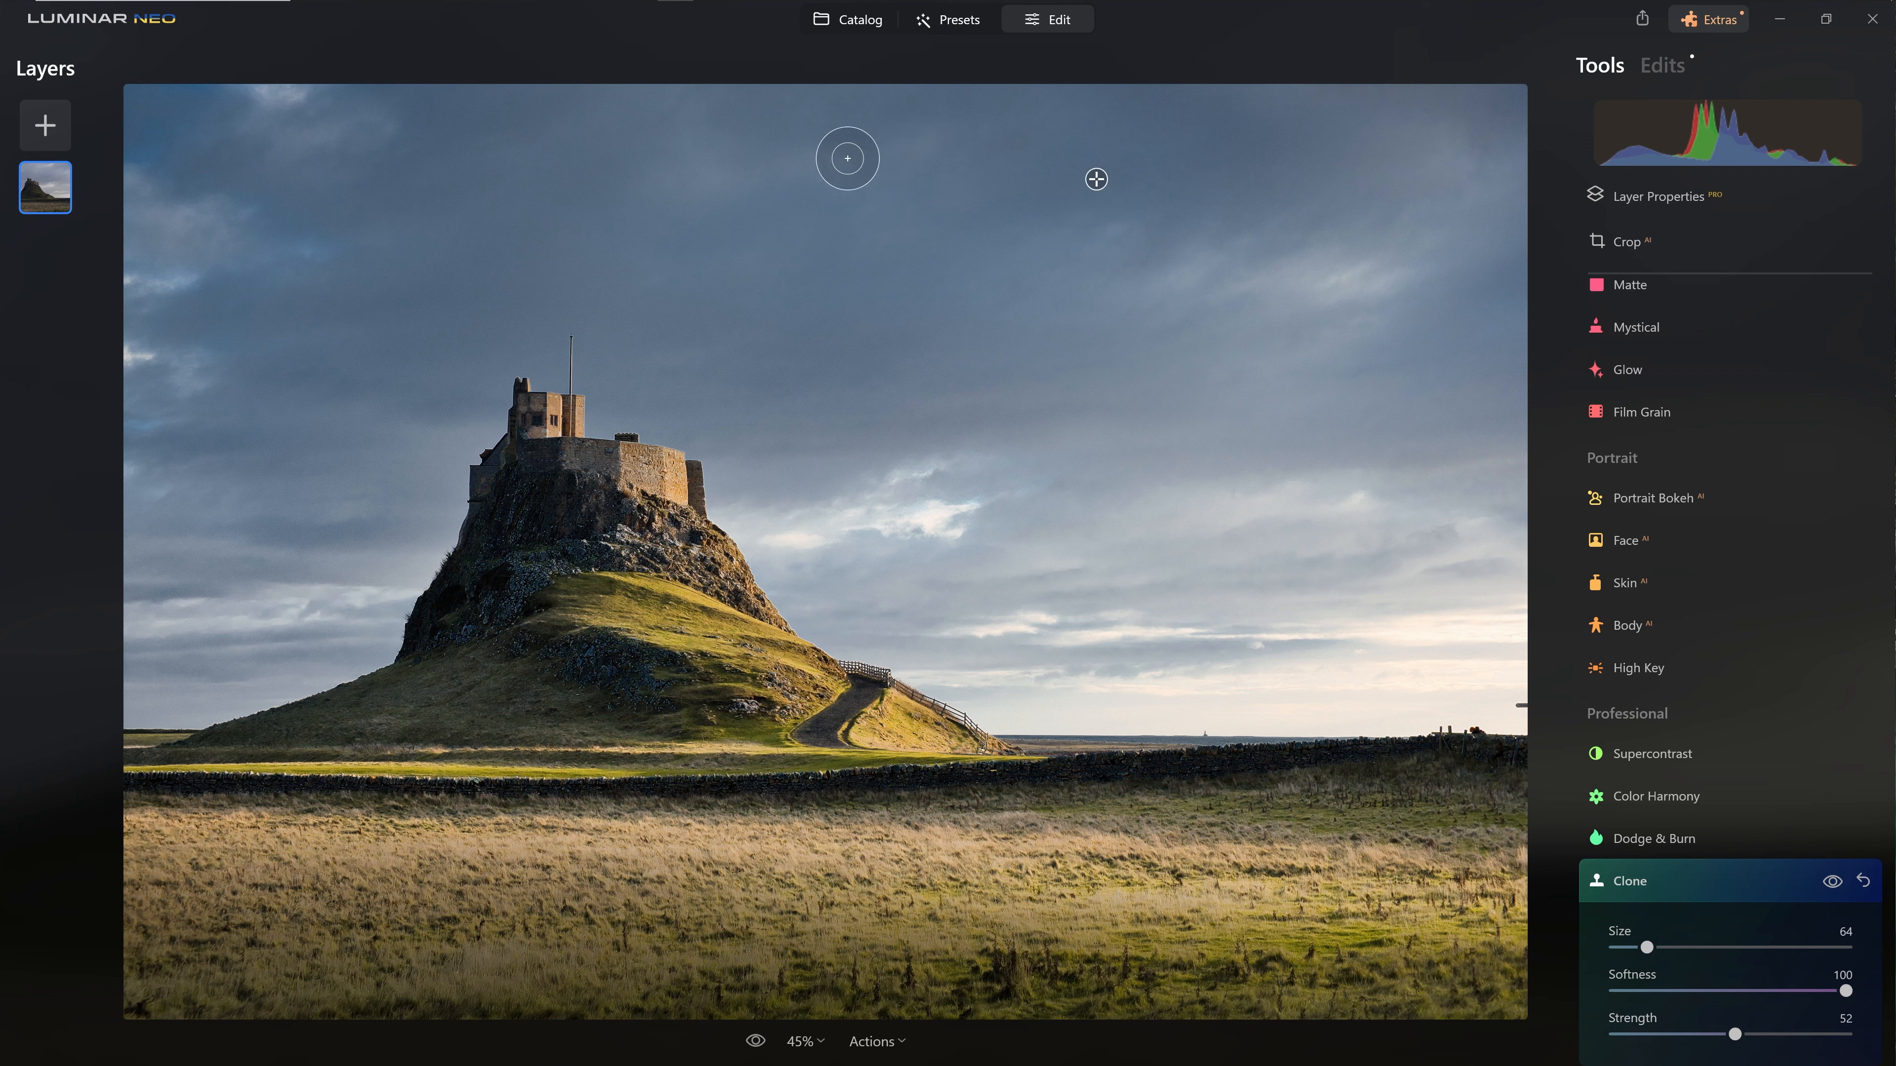
{"action": "left_click", "coordinate": [470, 274], "text": "alt"}
{"action": "left_click_drag", "start_coordinate": [303, 93], "coordinate": [258, 93]}
{"action": "left_click_drag", "start_coordinate": [186, 279], "coordinate": [129, 284]}
{"action": "left_click_drag", "start_coordinate": [149, 357], "coordinate": [126, 356]}
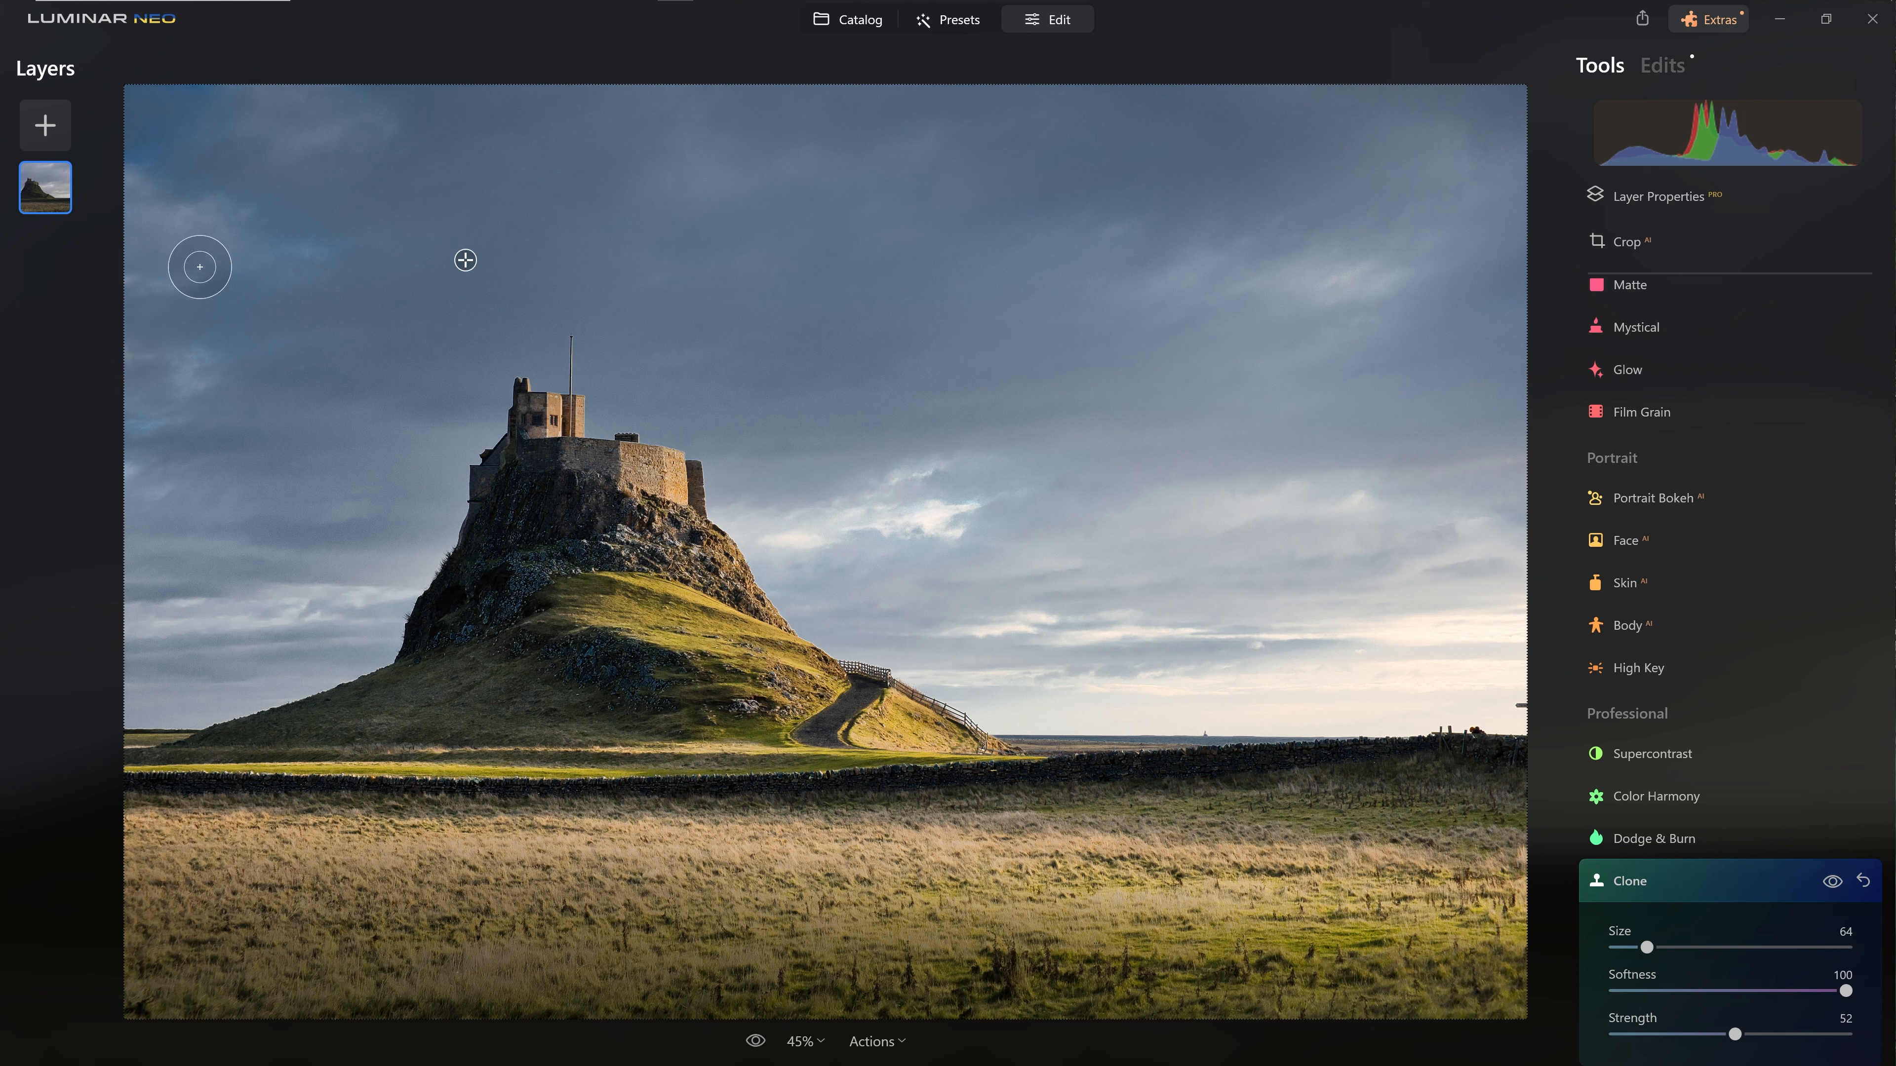